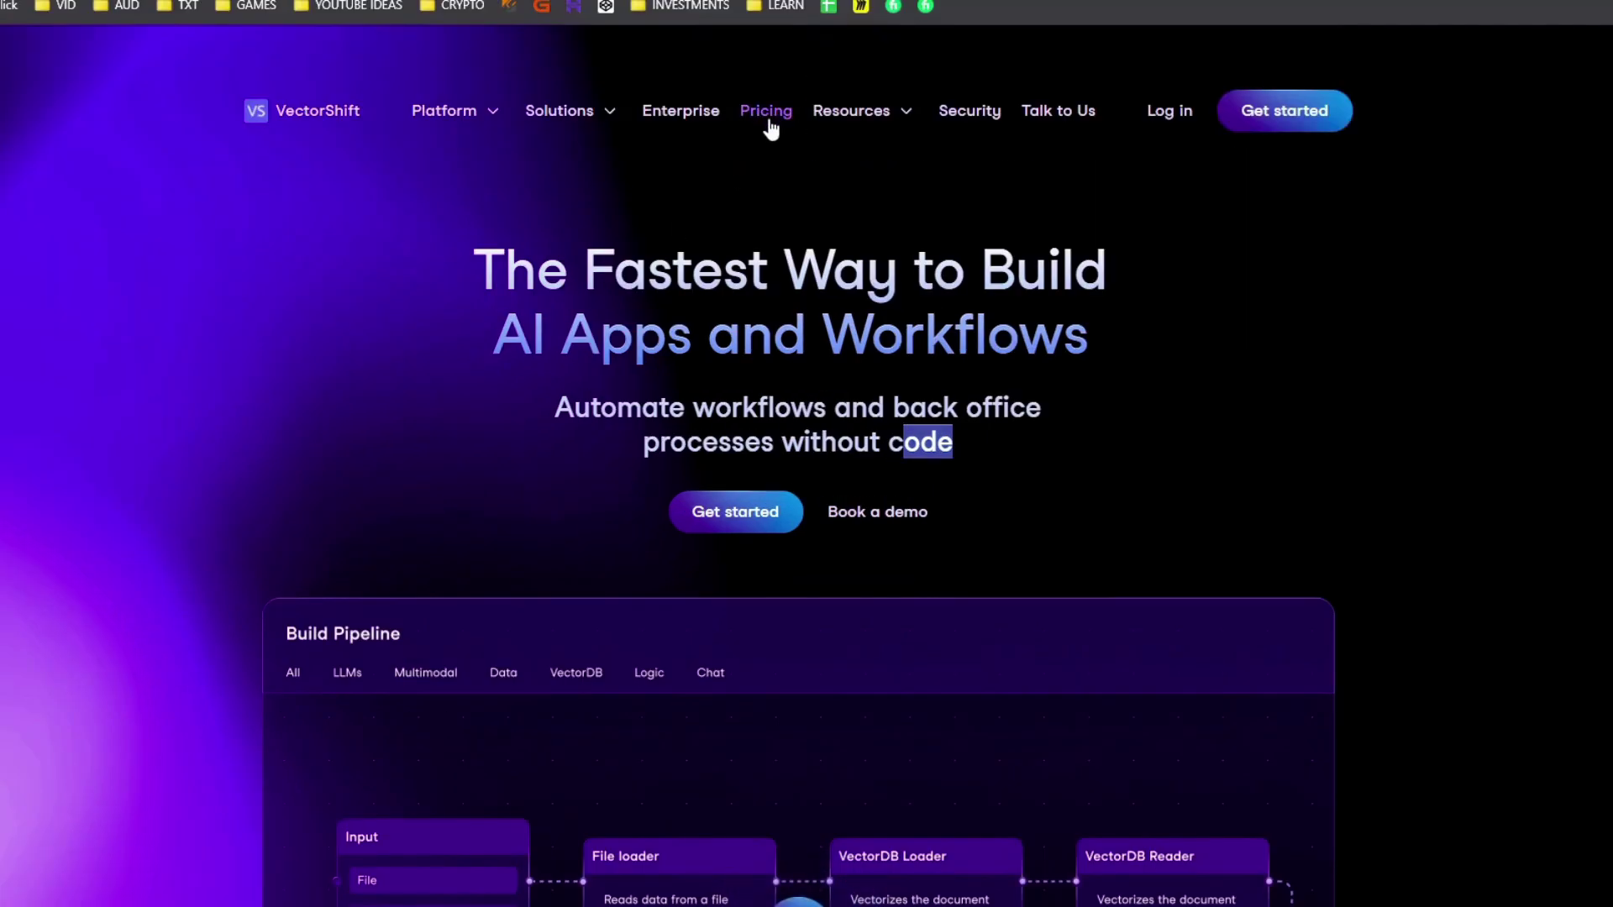
Open the Pricing page to look over the individual plans, and close it again
left_click(772, 169)
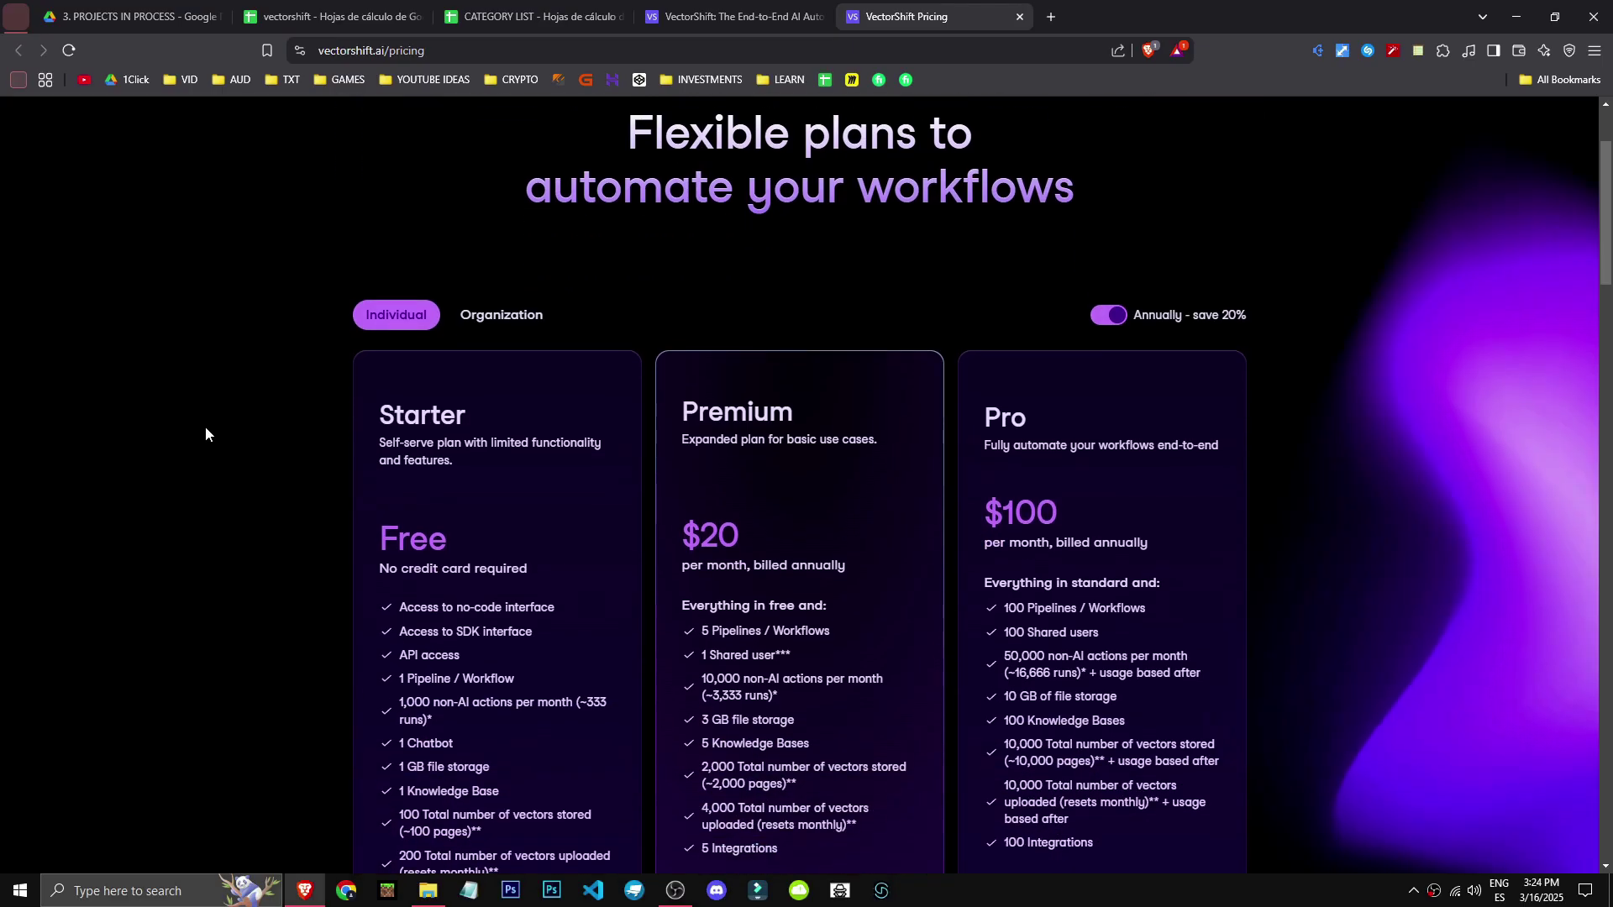
key("ctrl+w")
Examine the VectorShift home page sections on the app ecosystem, integrations, large language models, assistants, chatbots and workflow automation
scroll(964, 534, "down", 10)
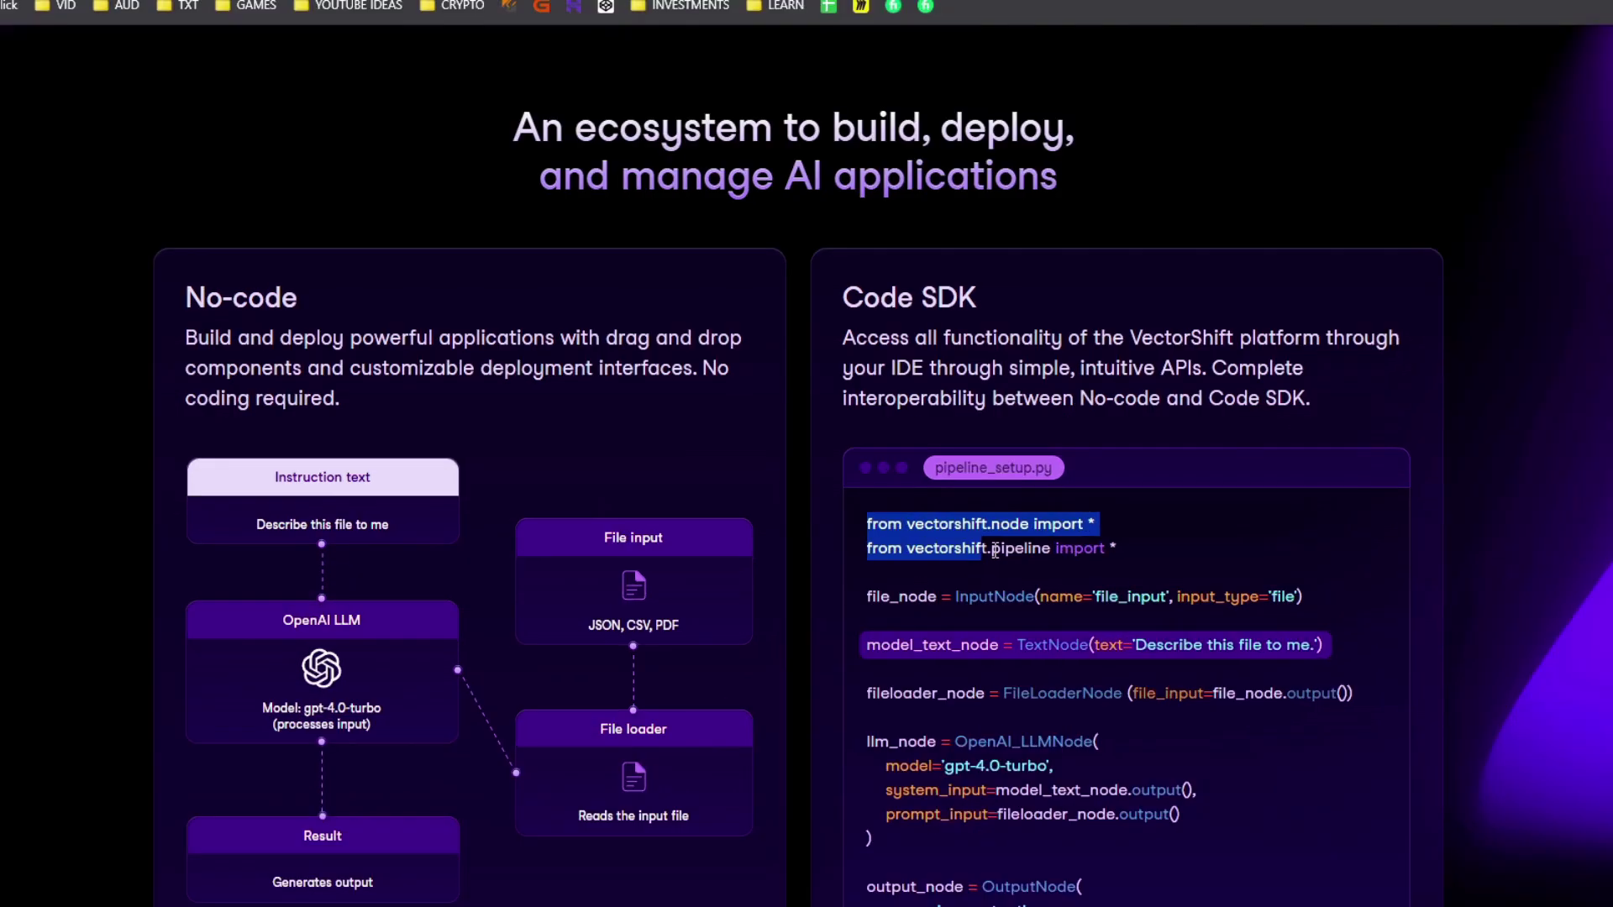
scroll(911, 643, "down", 15)
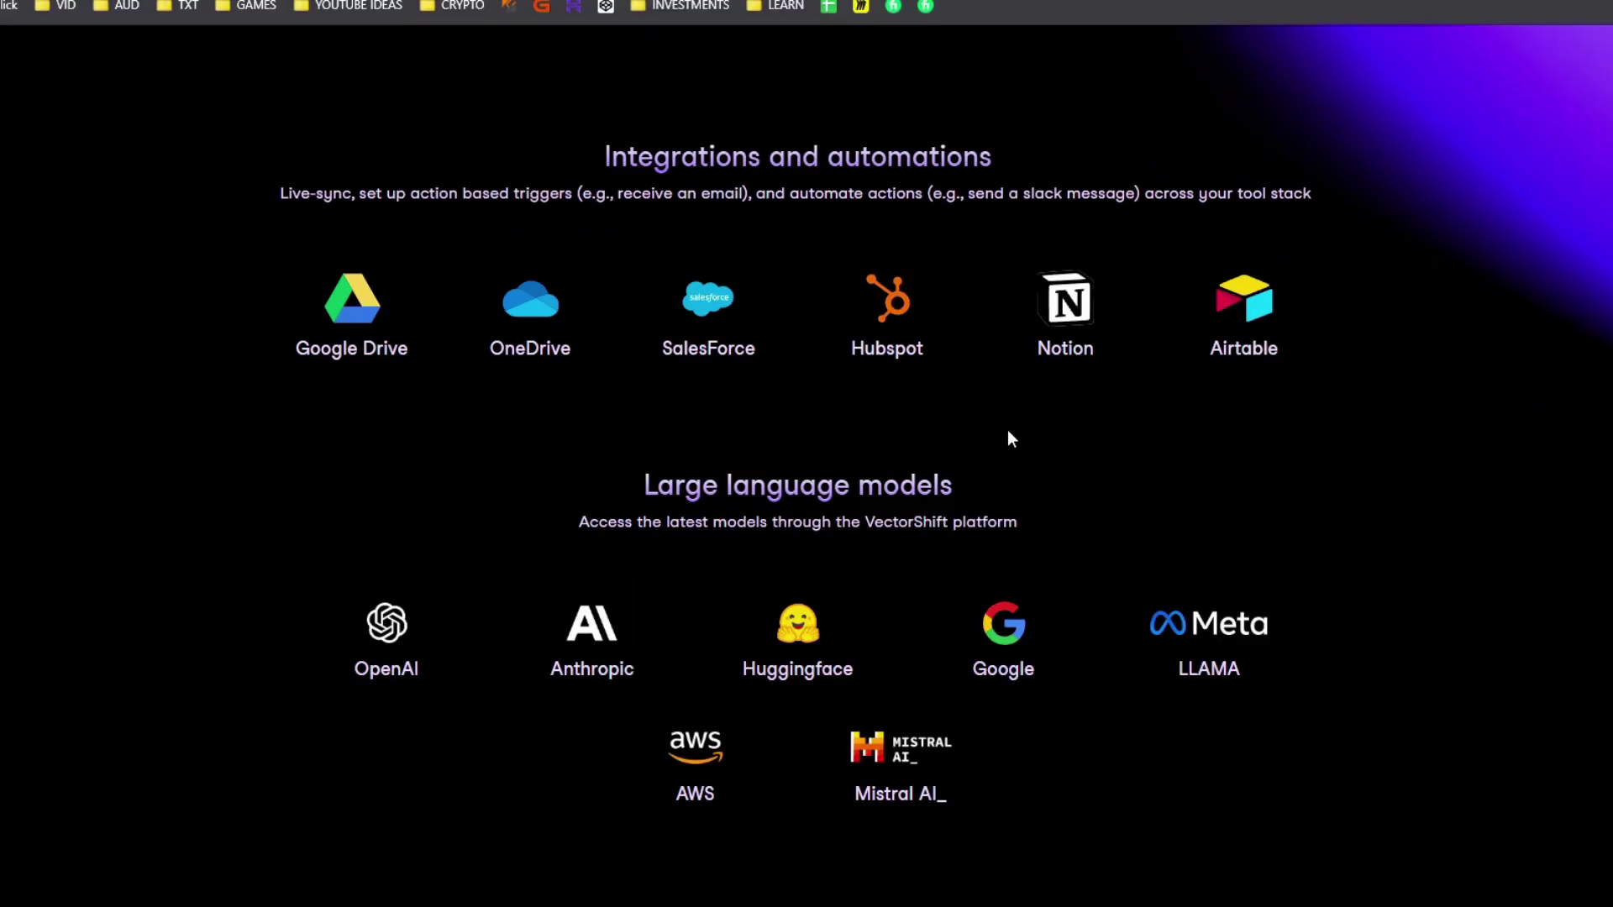
scroll(716, 793, "down", 2)
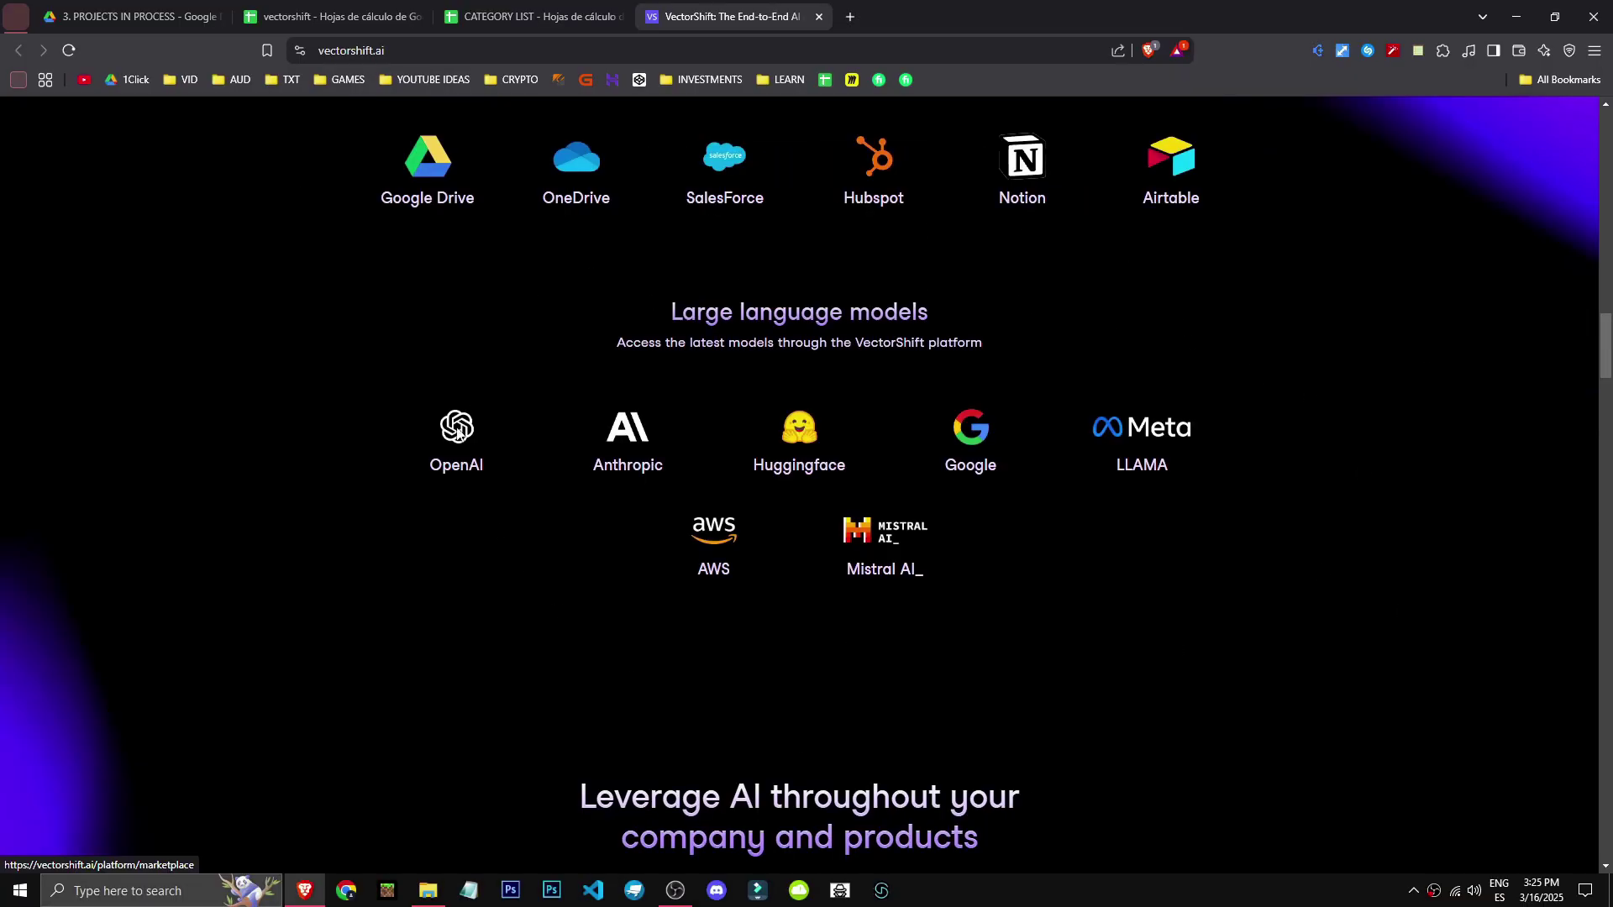
left_click_drag(363, 478, 1233, 478)
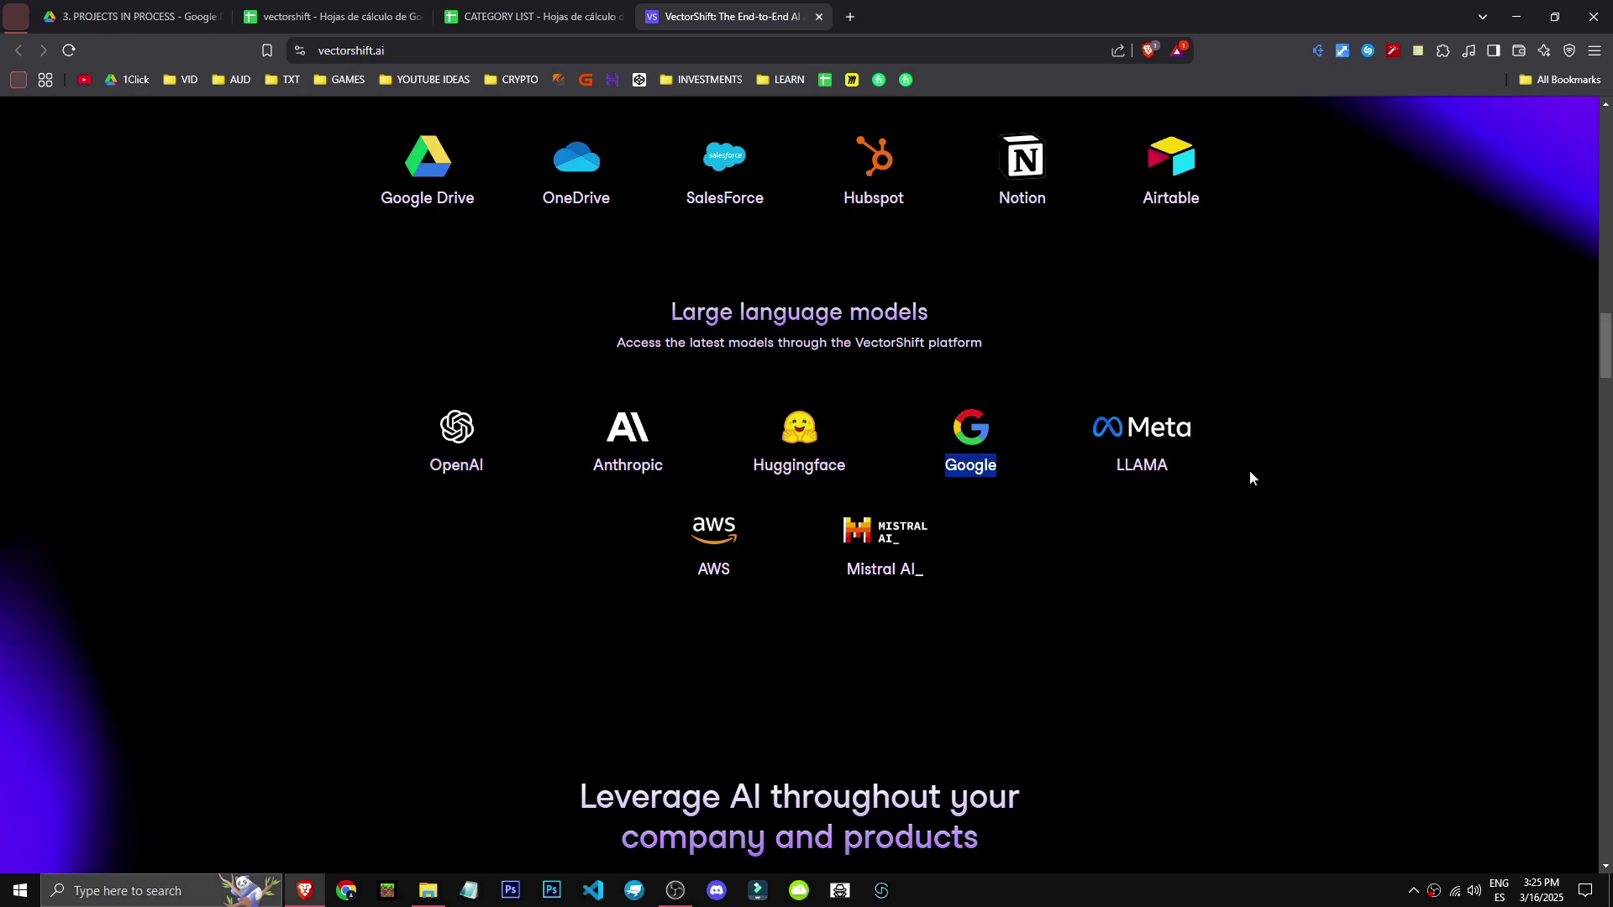
triple_click(987, 575)
scroll(290, 617, "down", 3)
left_click(287, 622)
scroll(387, 658, "down", 5)
scroll(396, 646, "up", 7)
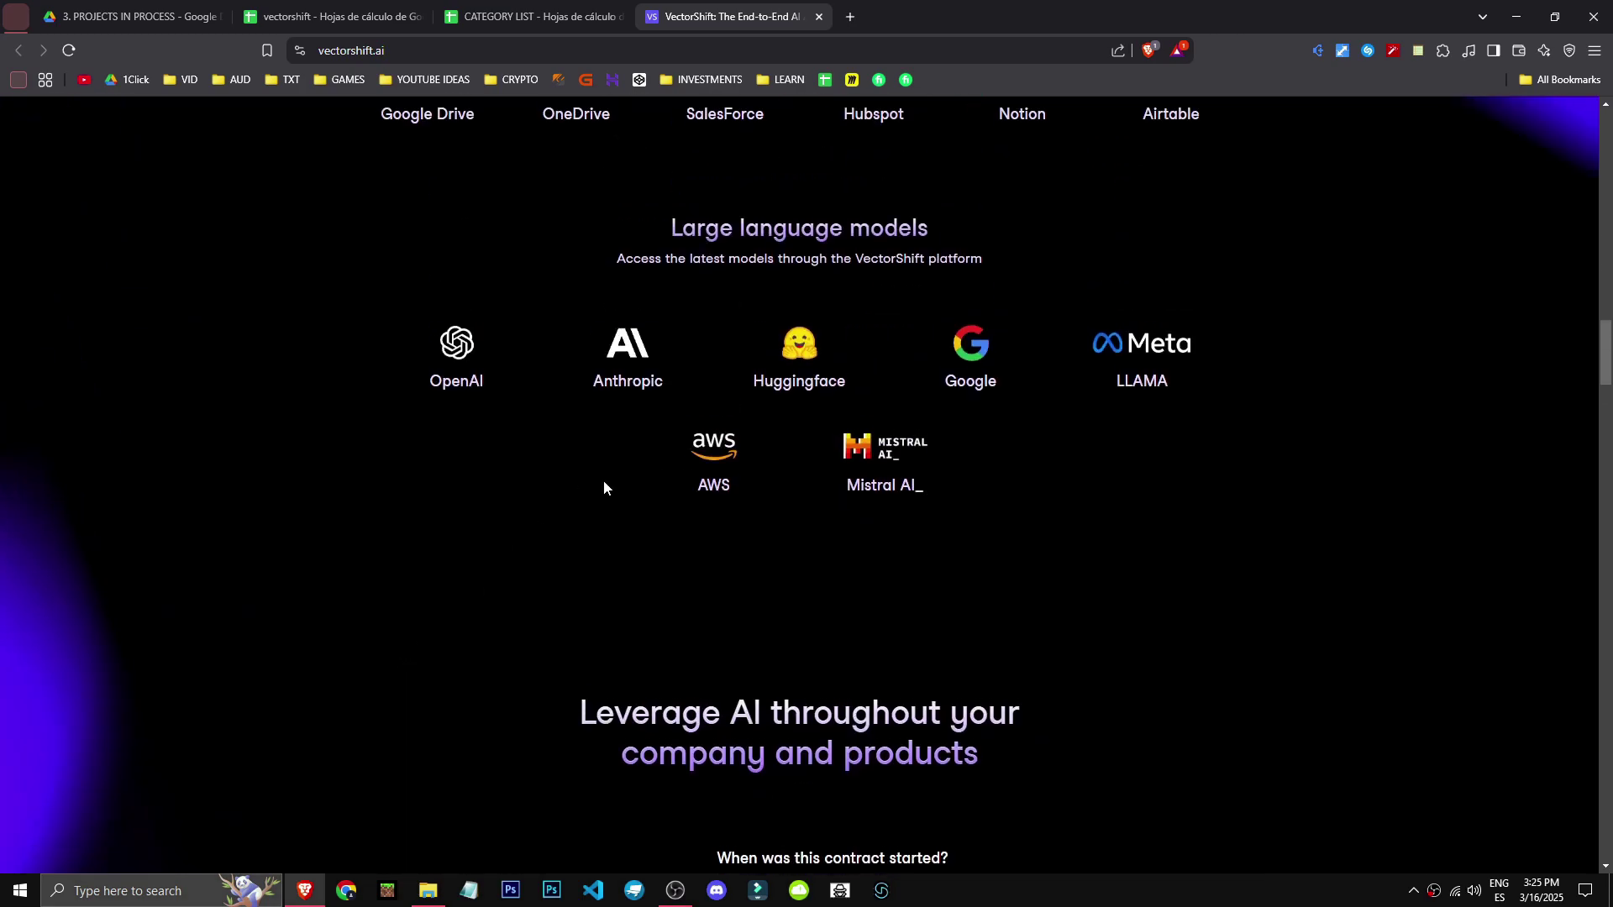
scroll(579, 489, "down", 9)
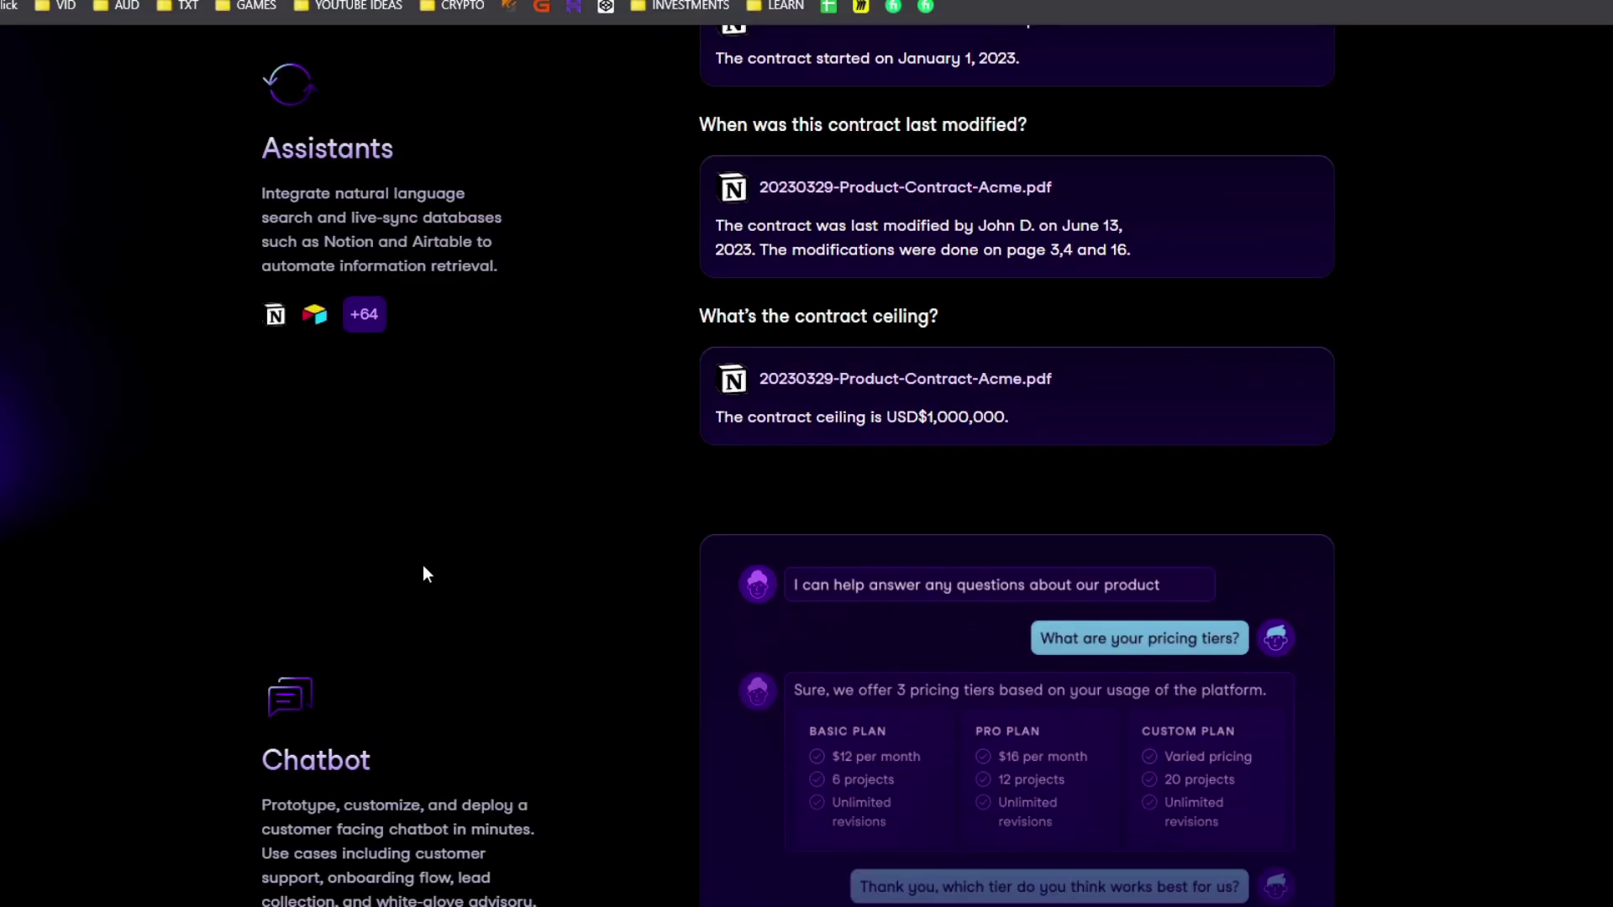
scroll(422, 564, "down", 3)
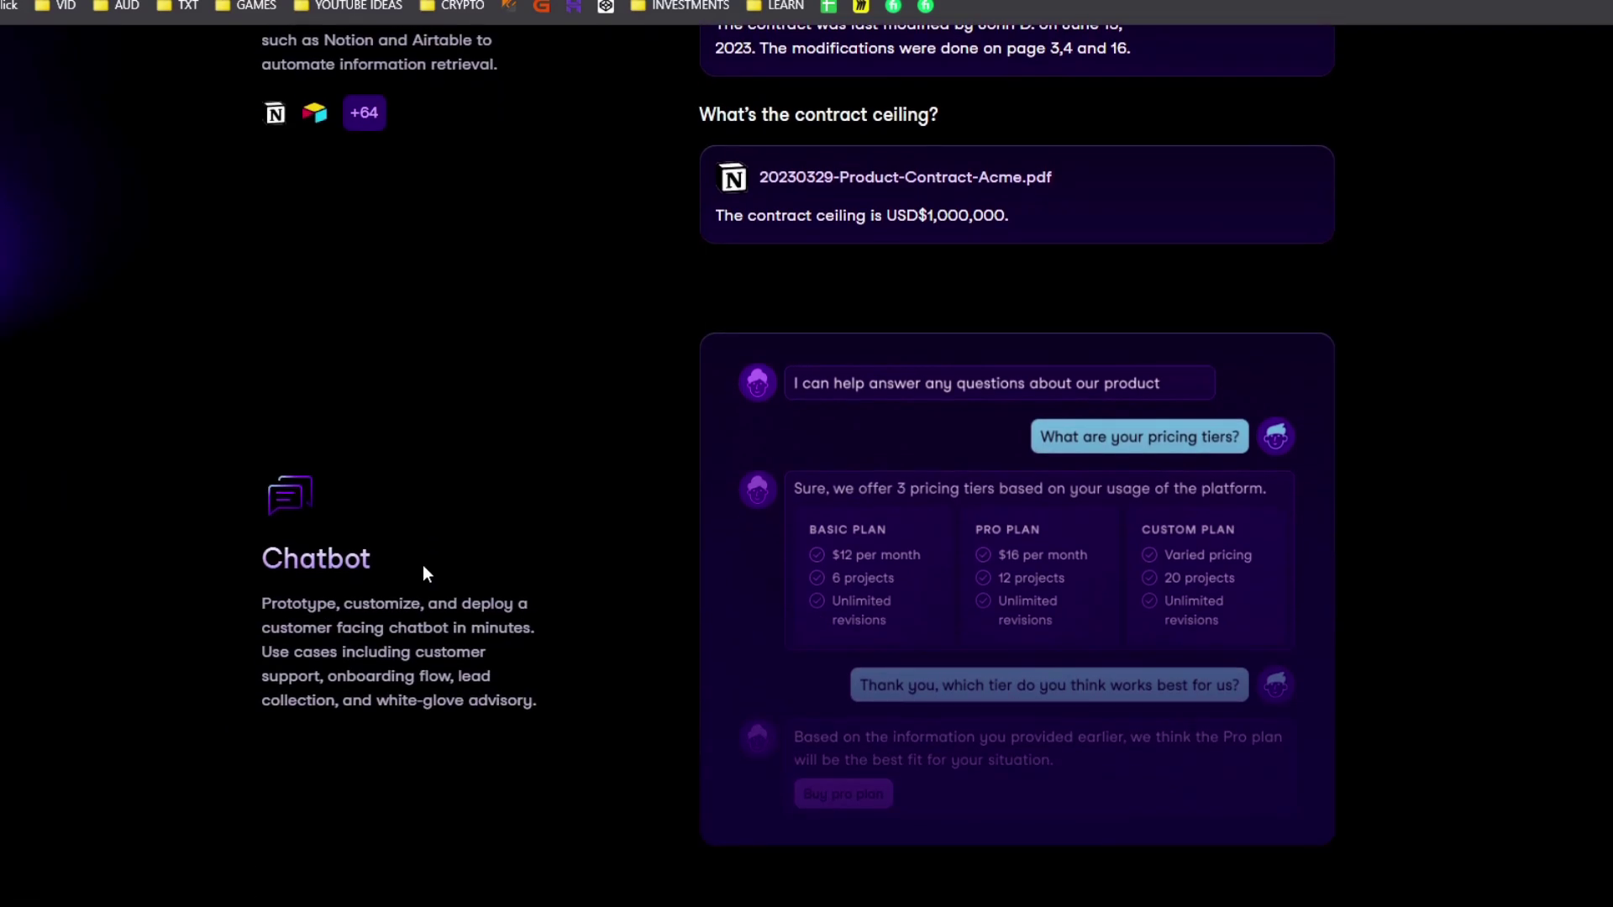
scroll(421, 565, "down", 5)
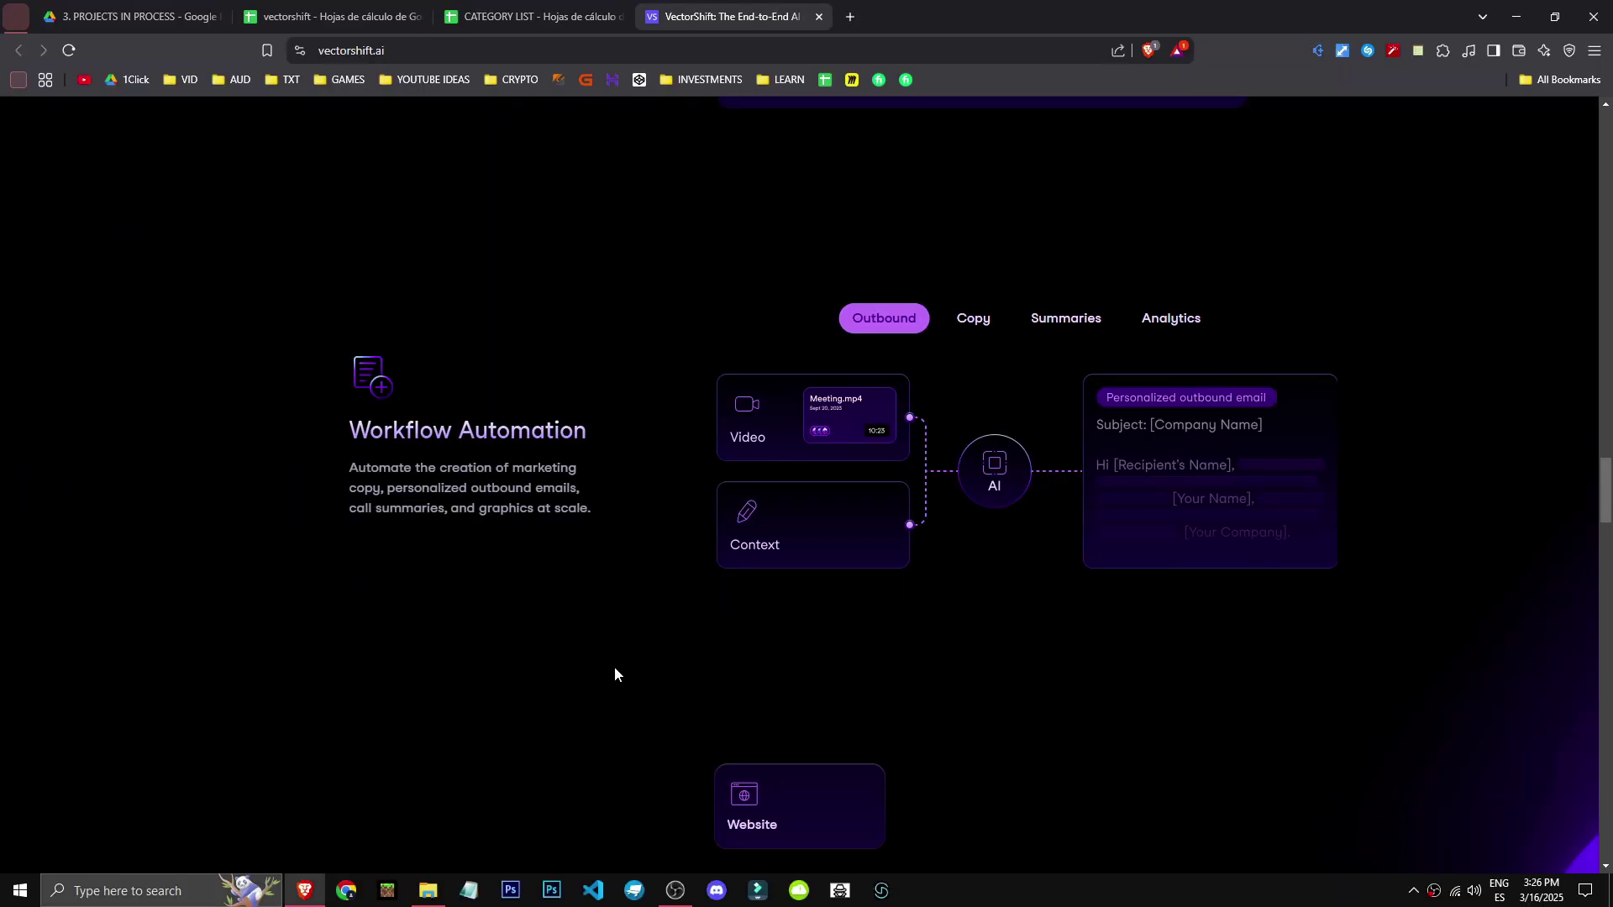
scroll(615, 672, "down", 15)
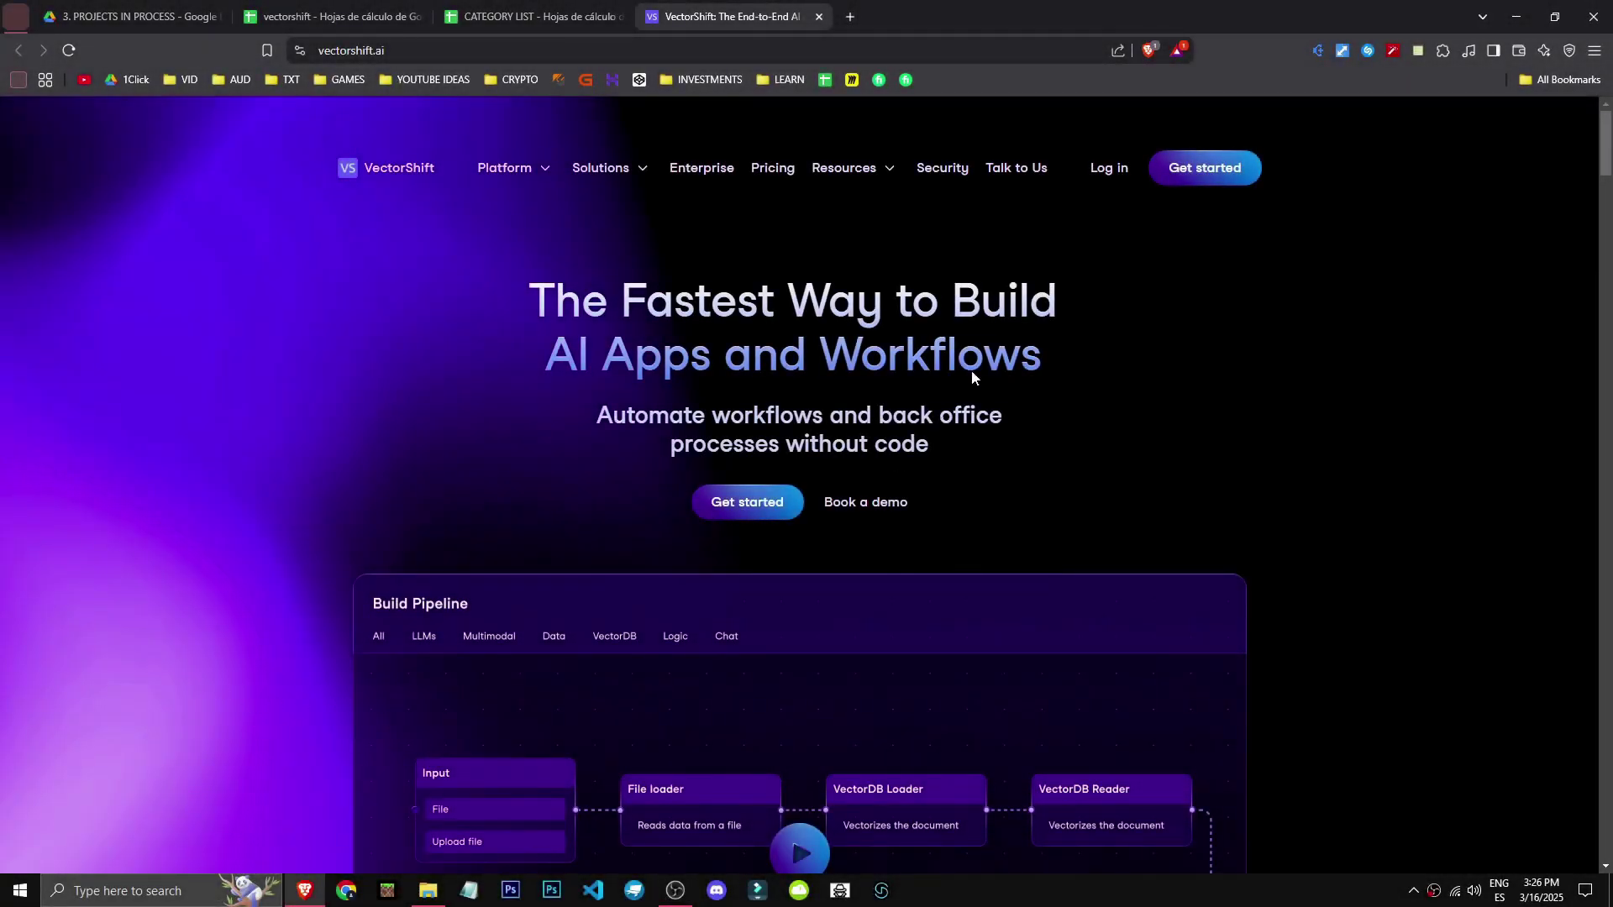
Start creating an account from the home page and sign up by continuing with Google
left_click(731, 504)
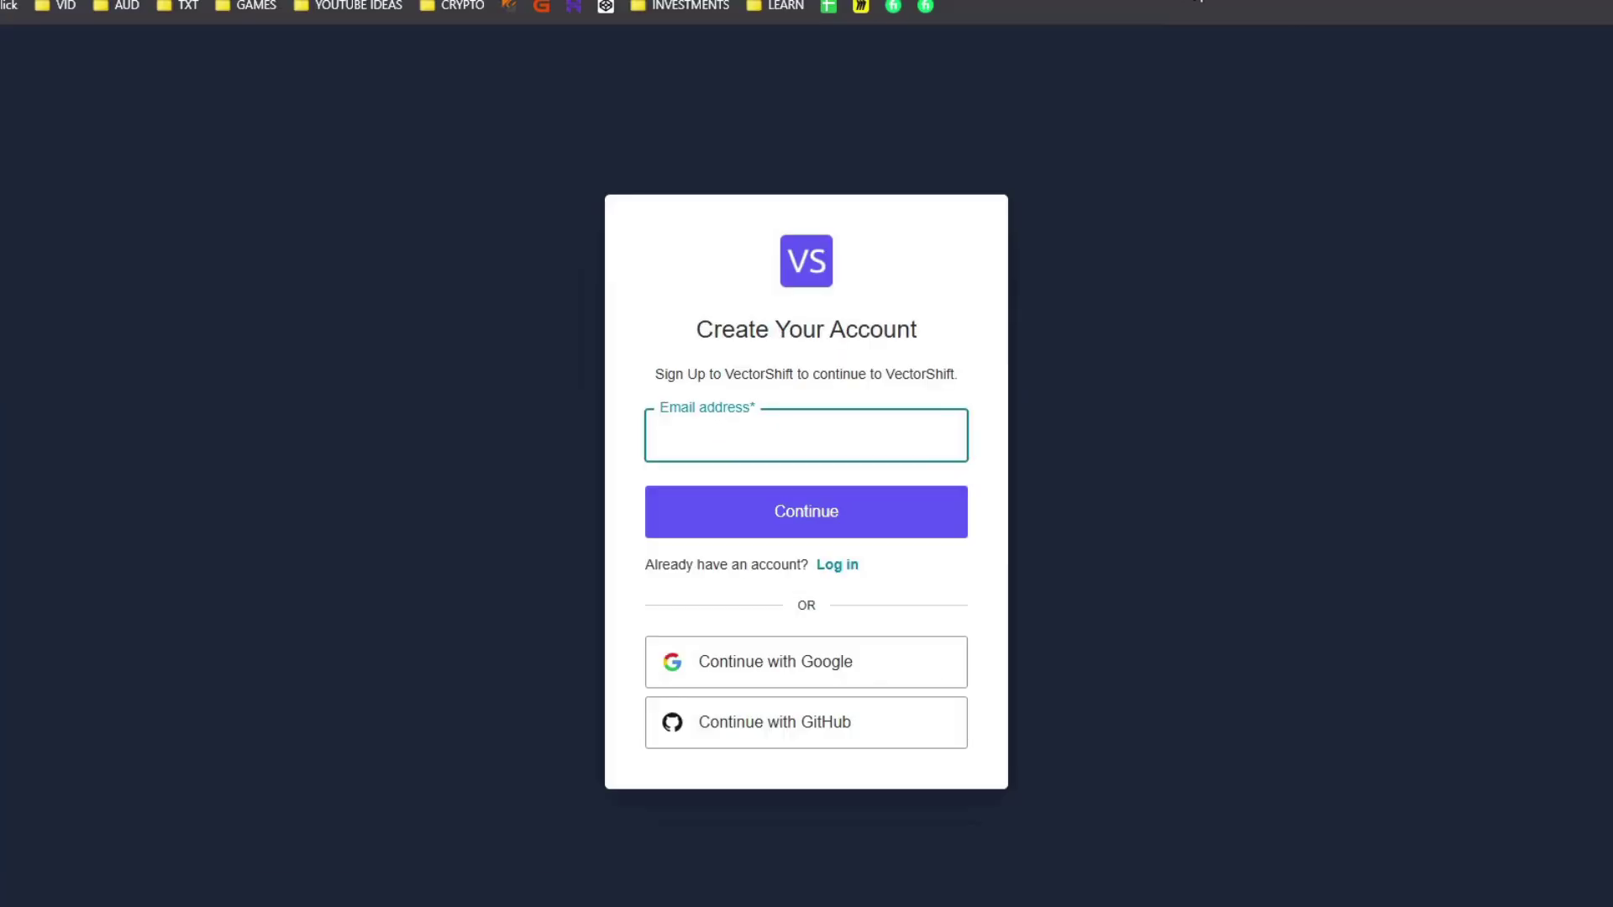
left_click(1227, 1)
left_click(1293, 271)
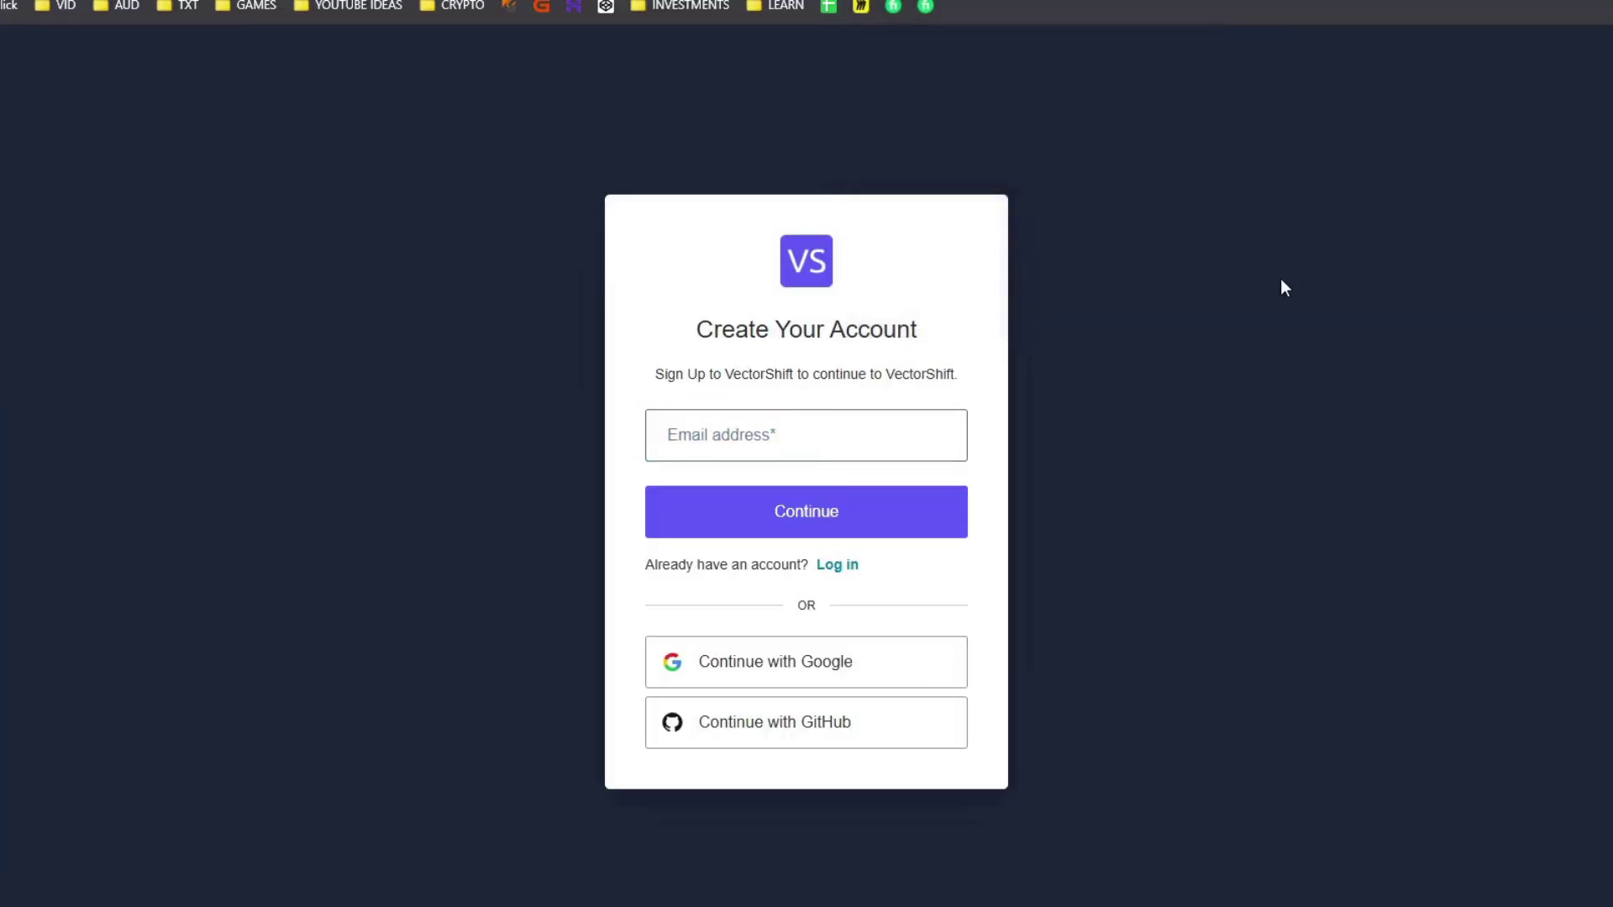
left_click(860, 432)
left_click(1097, 653)
left_click(887, 640)
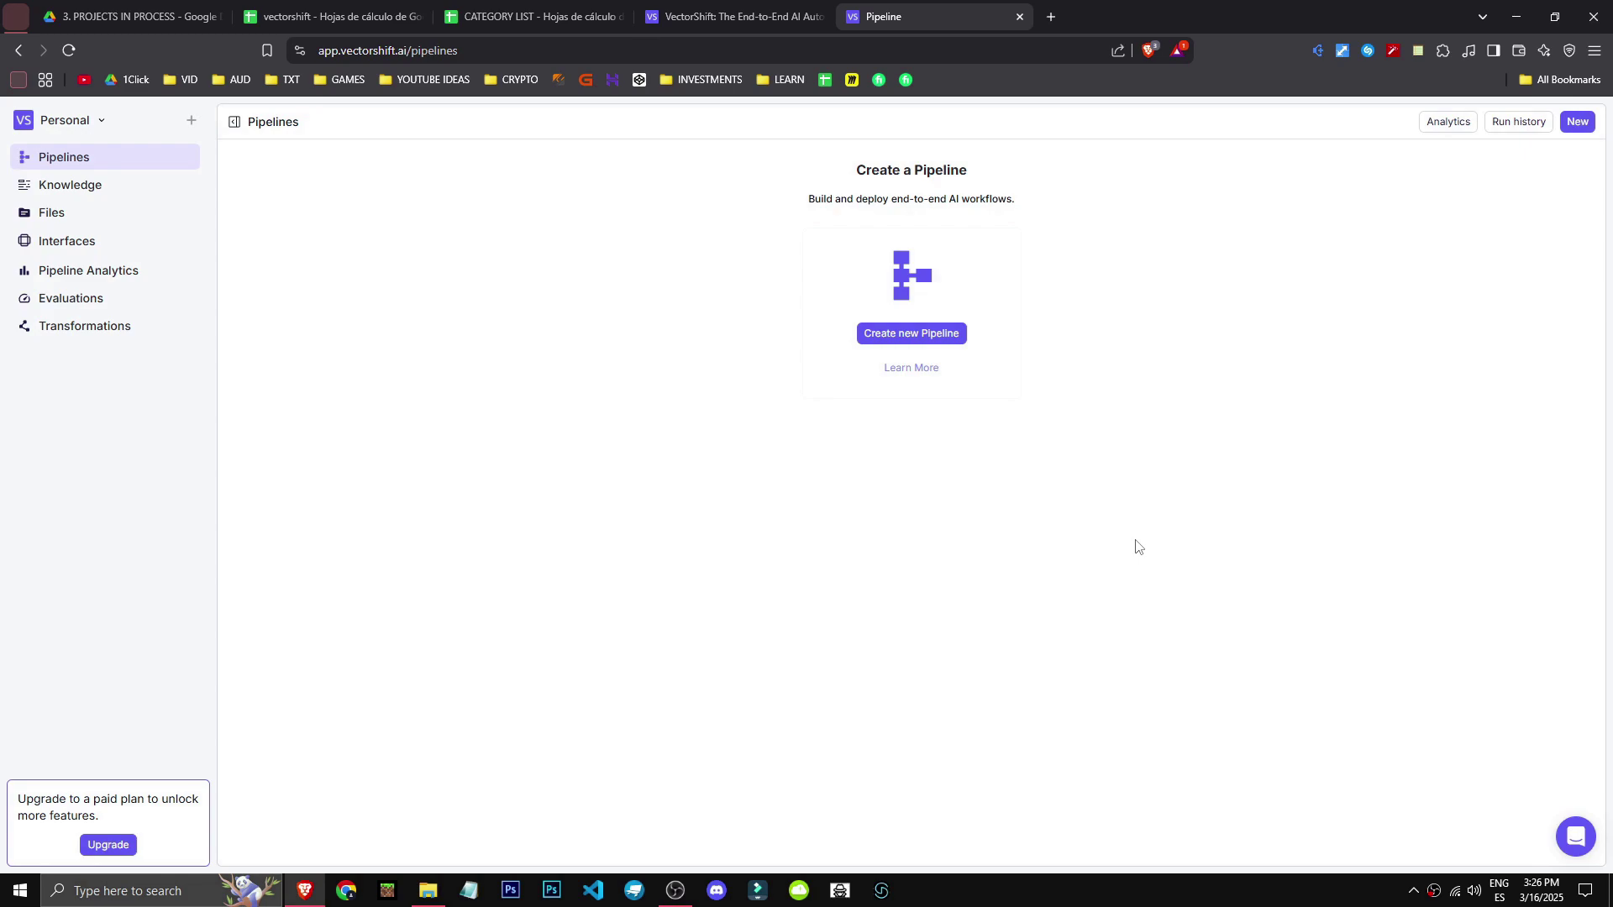
Start a new knowledge base and examine its advanced settings and the available embedding models
left_click_drag(22, 793, 137, 800)
left_click(76, 190)
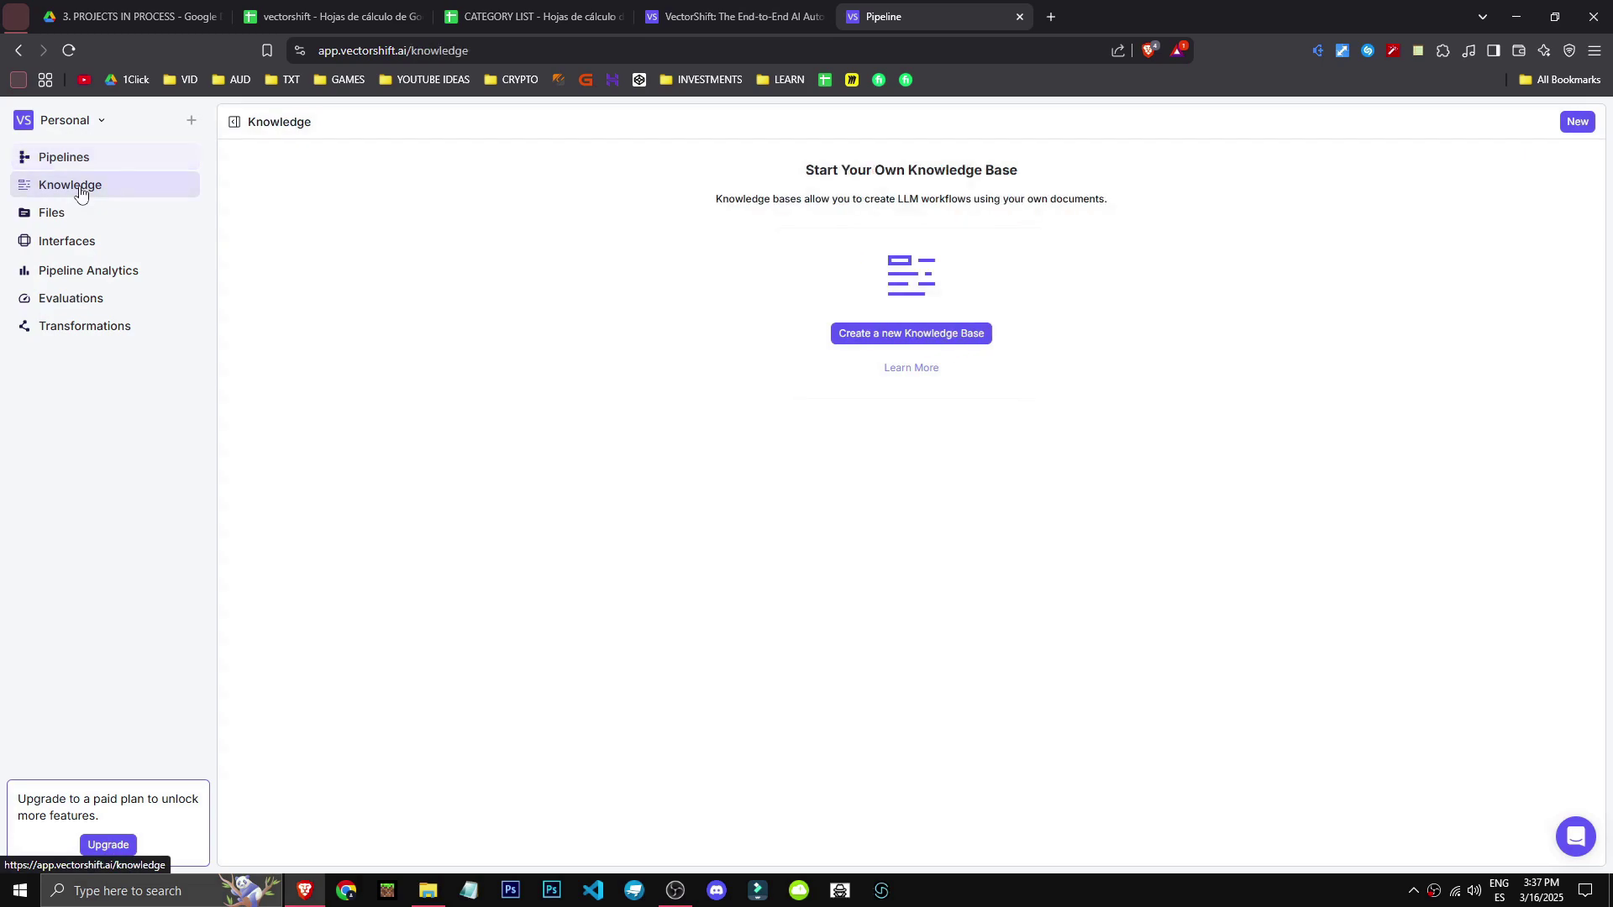
left_click(923, 339)
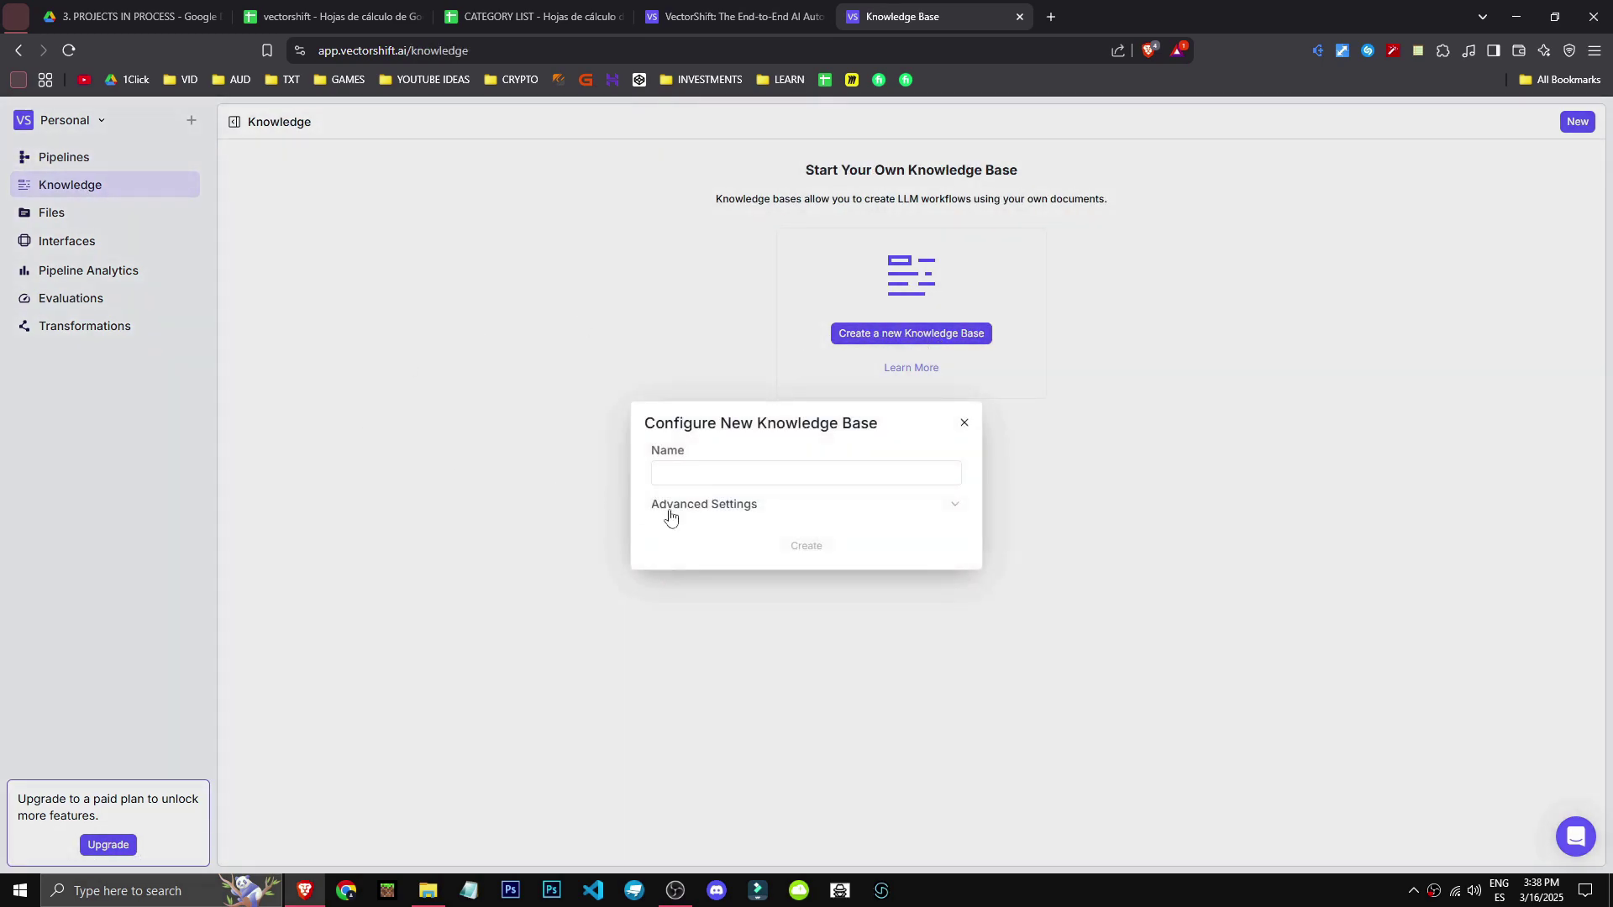
left_click(718, 473)
left_click(823, 503)
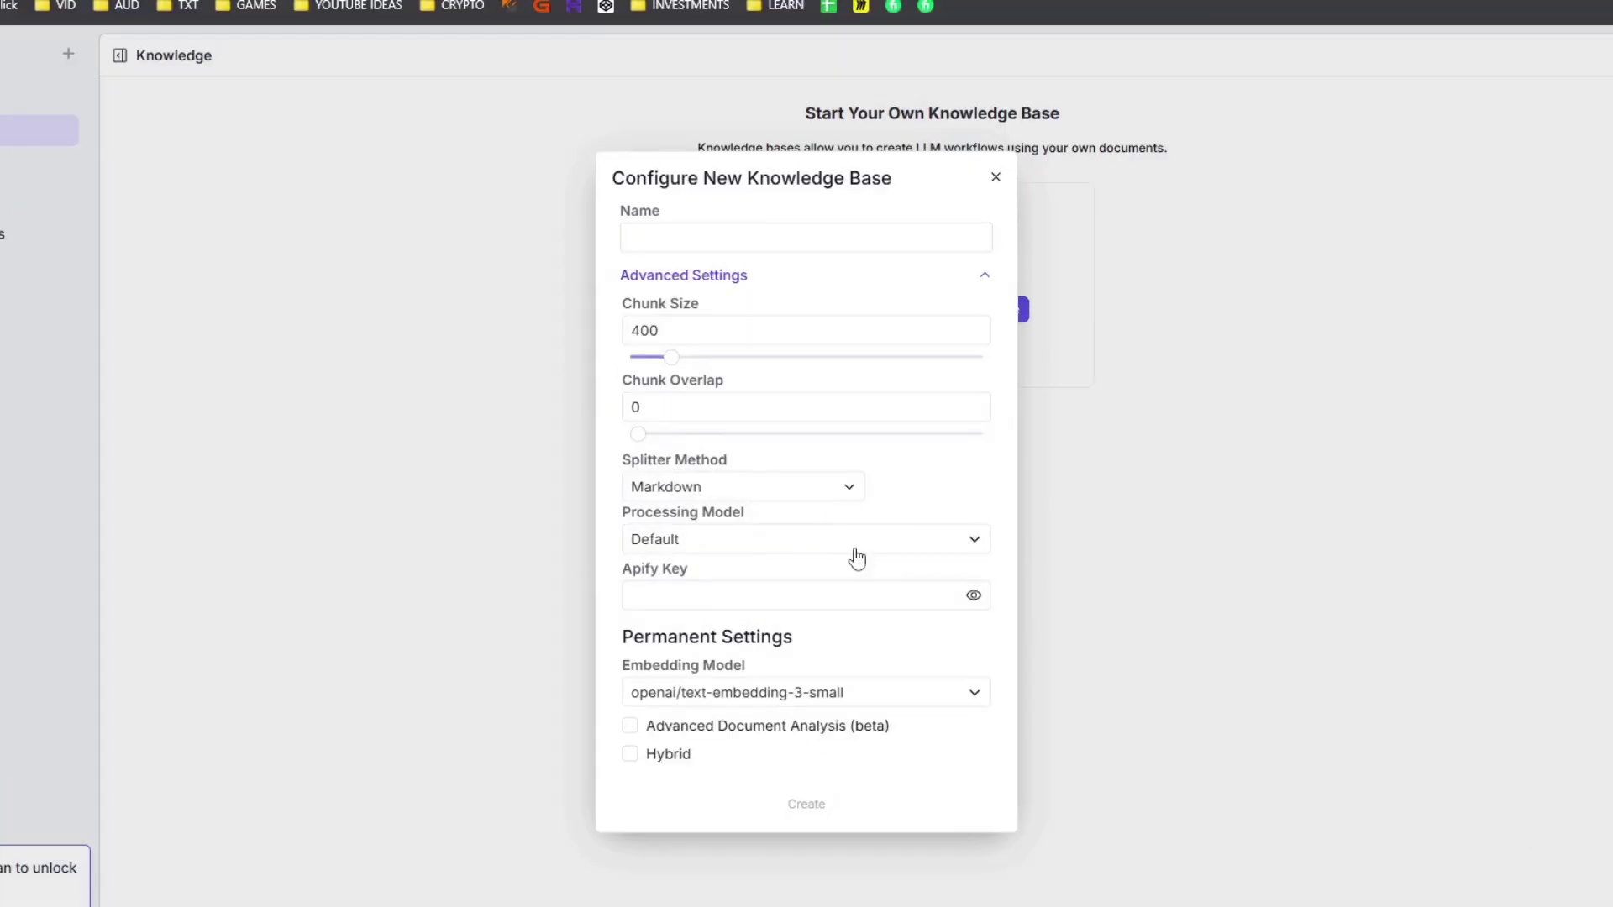
left_click(955, 710)
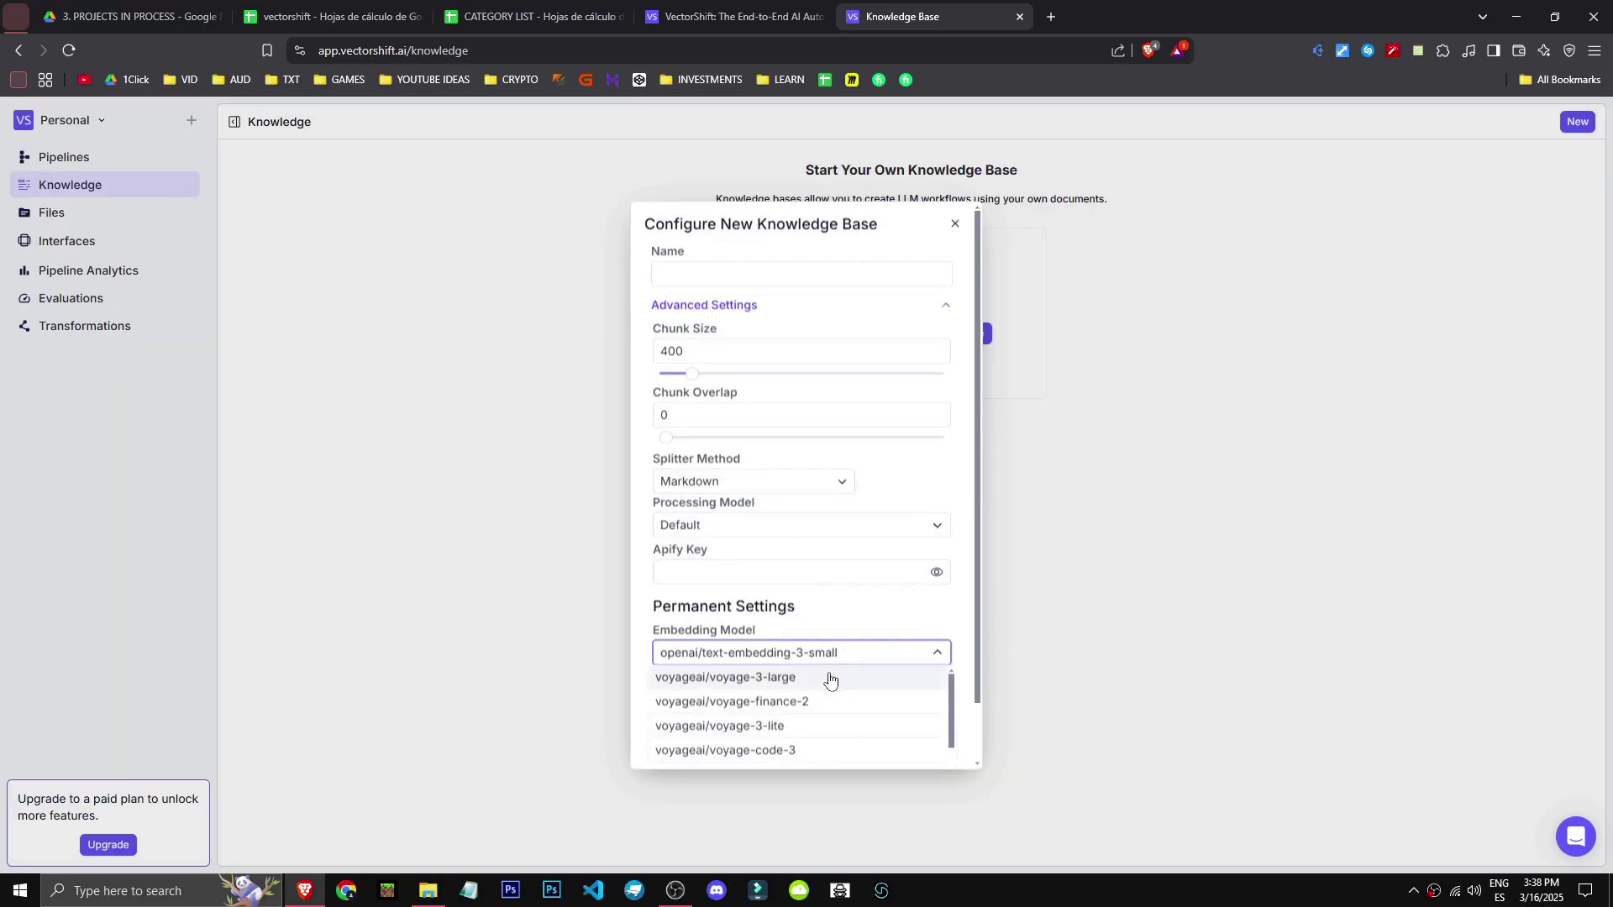
scroll(944, 742, "up", 2)
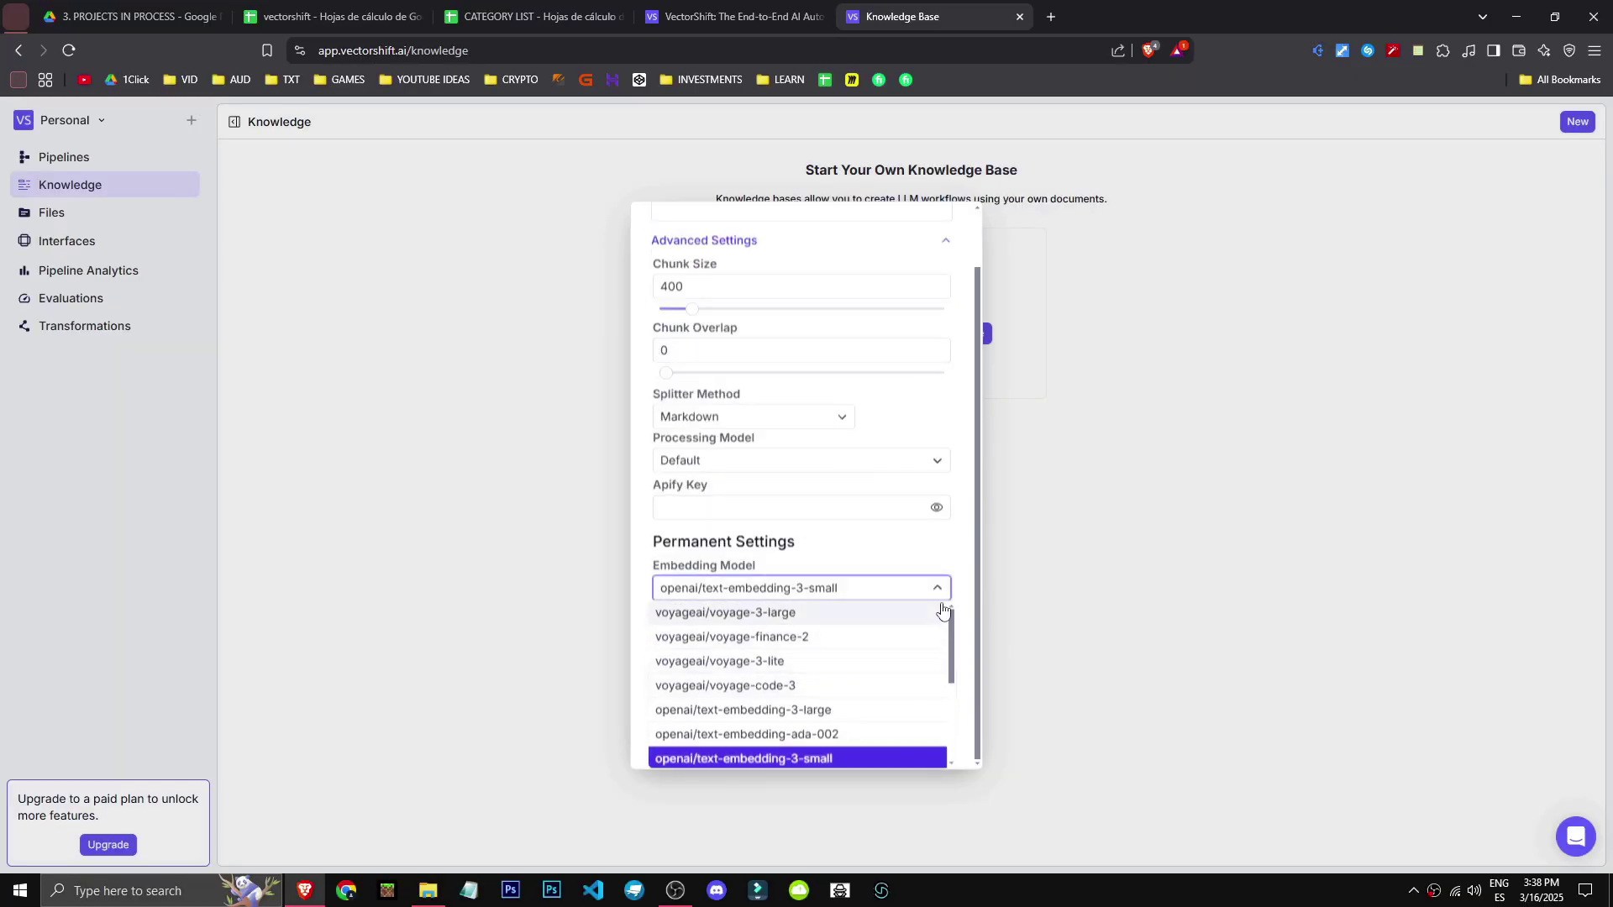
scroll(903, 672, "down", 3)
Create the knowledge base with the name test and choose to add documents from files
left_click(742, 278)
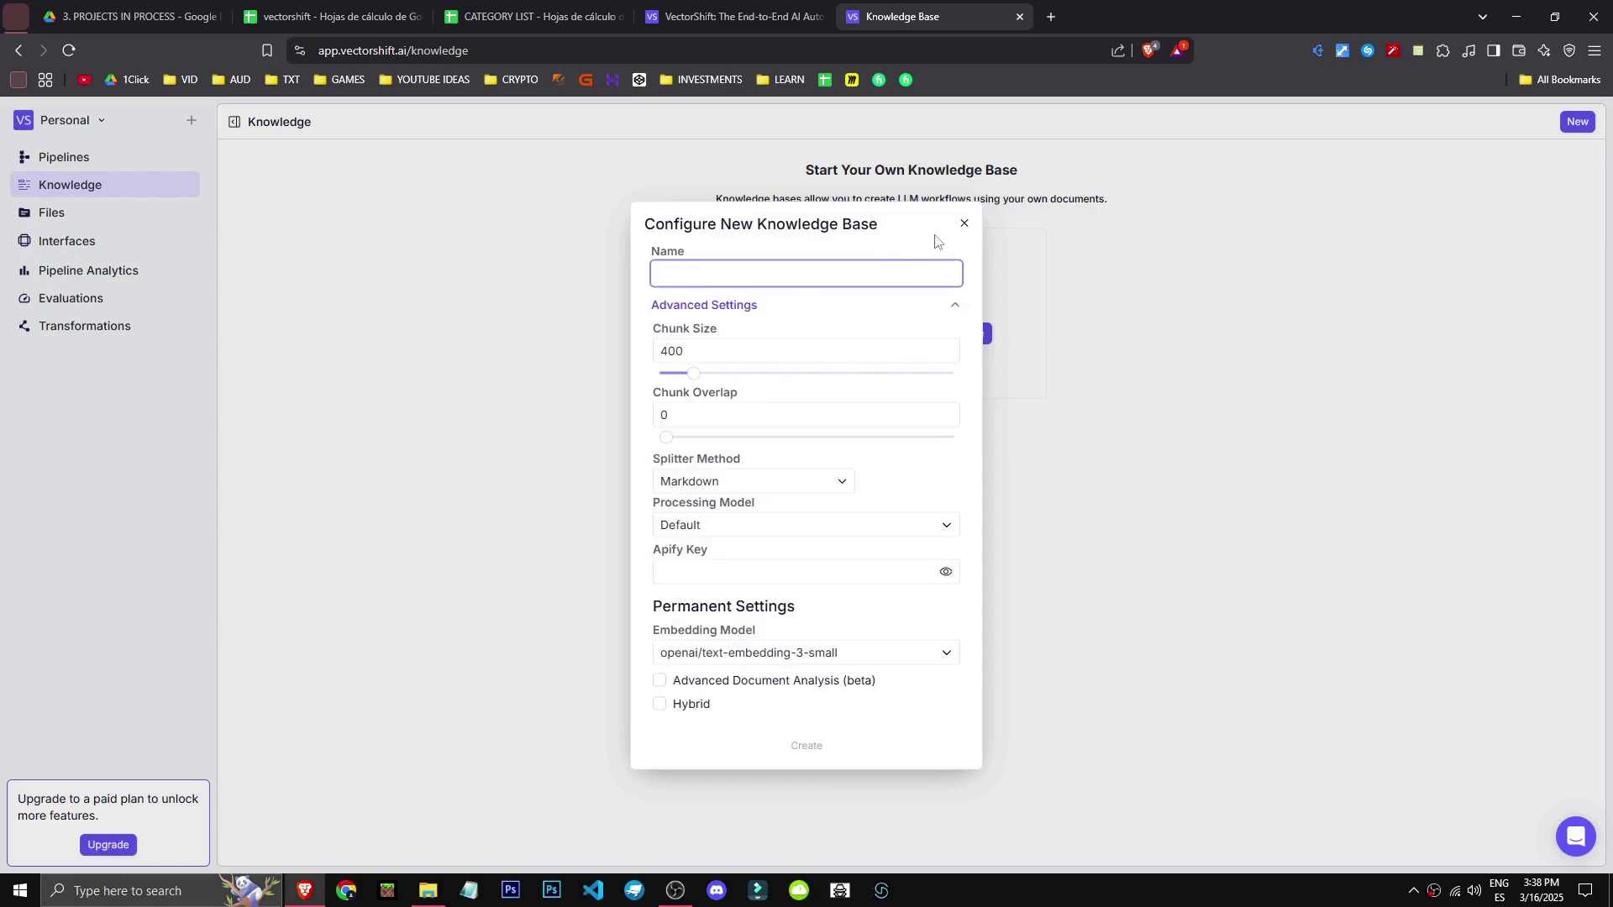
type("test")
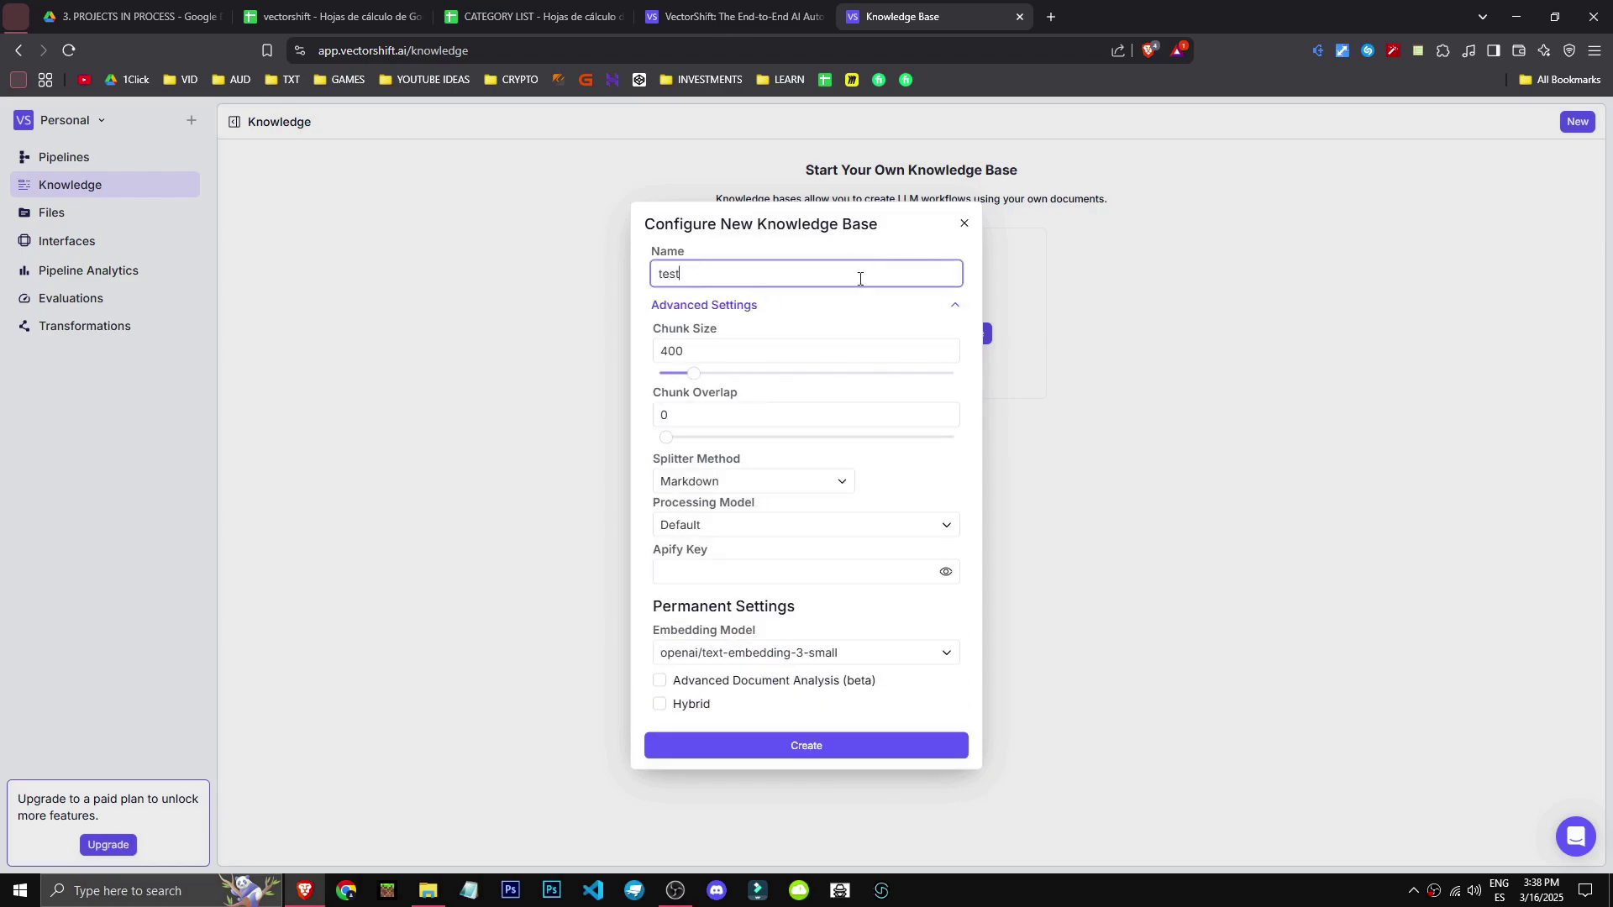
left_click(772, 747)
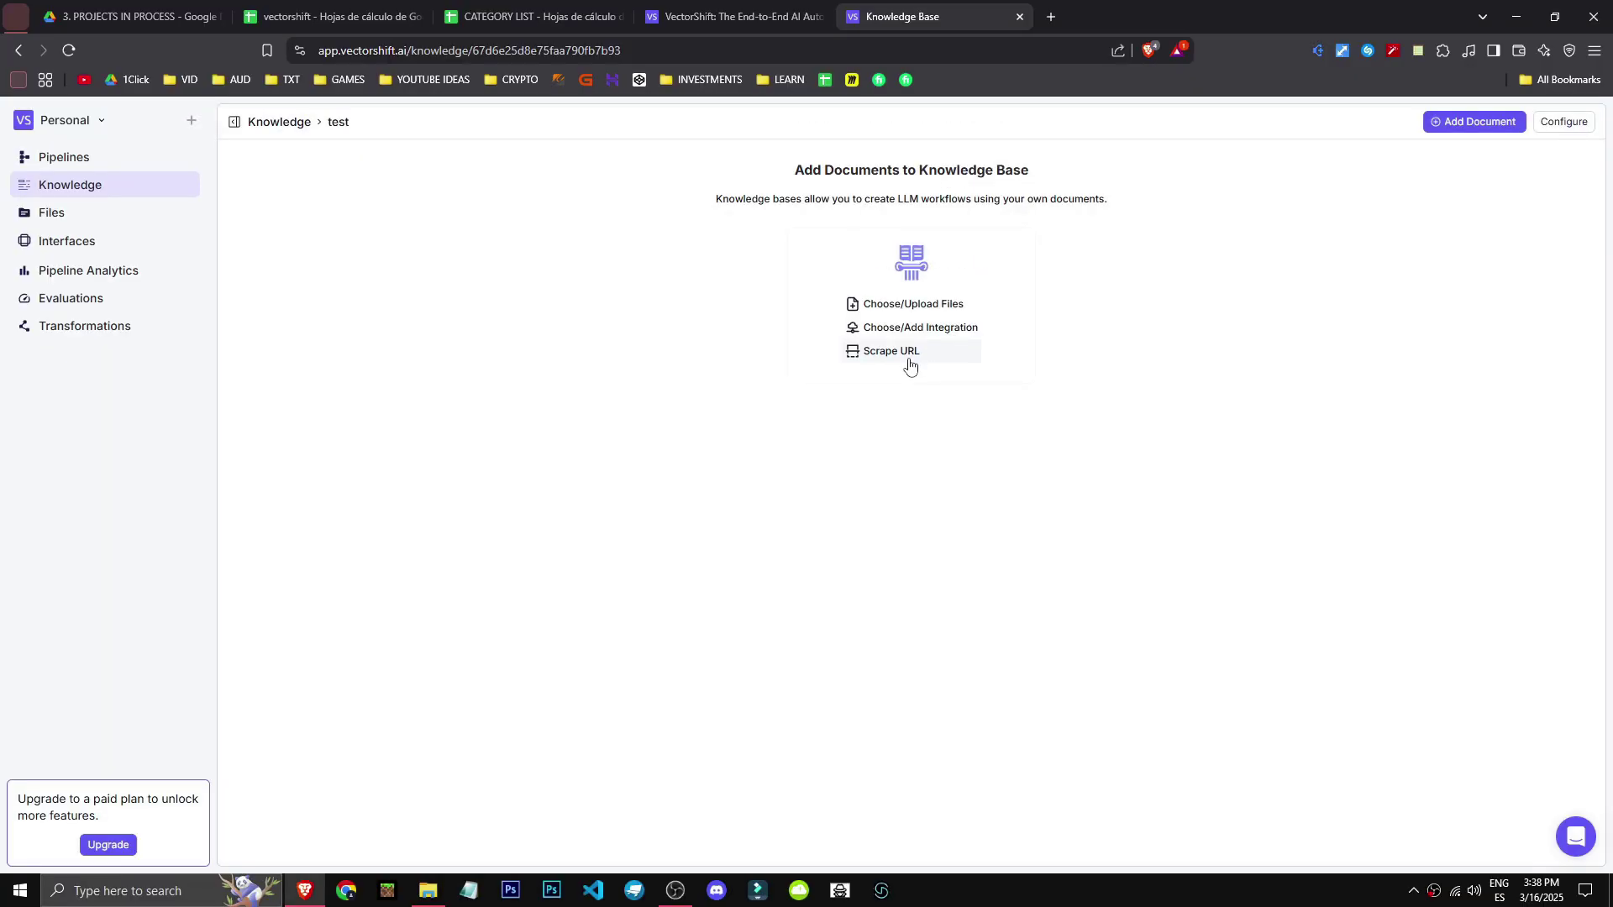
left_click(878, 305)
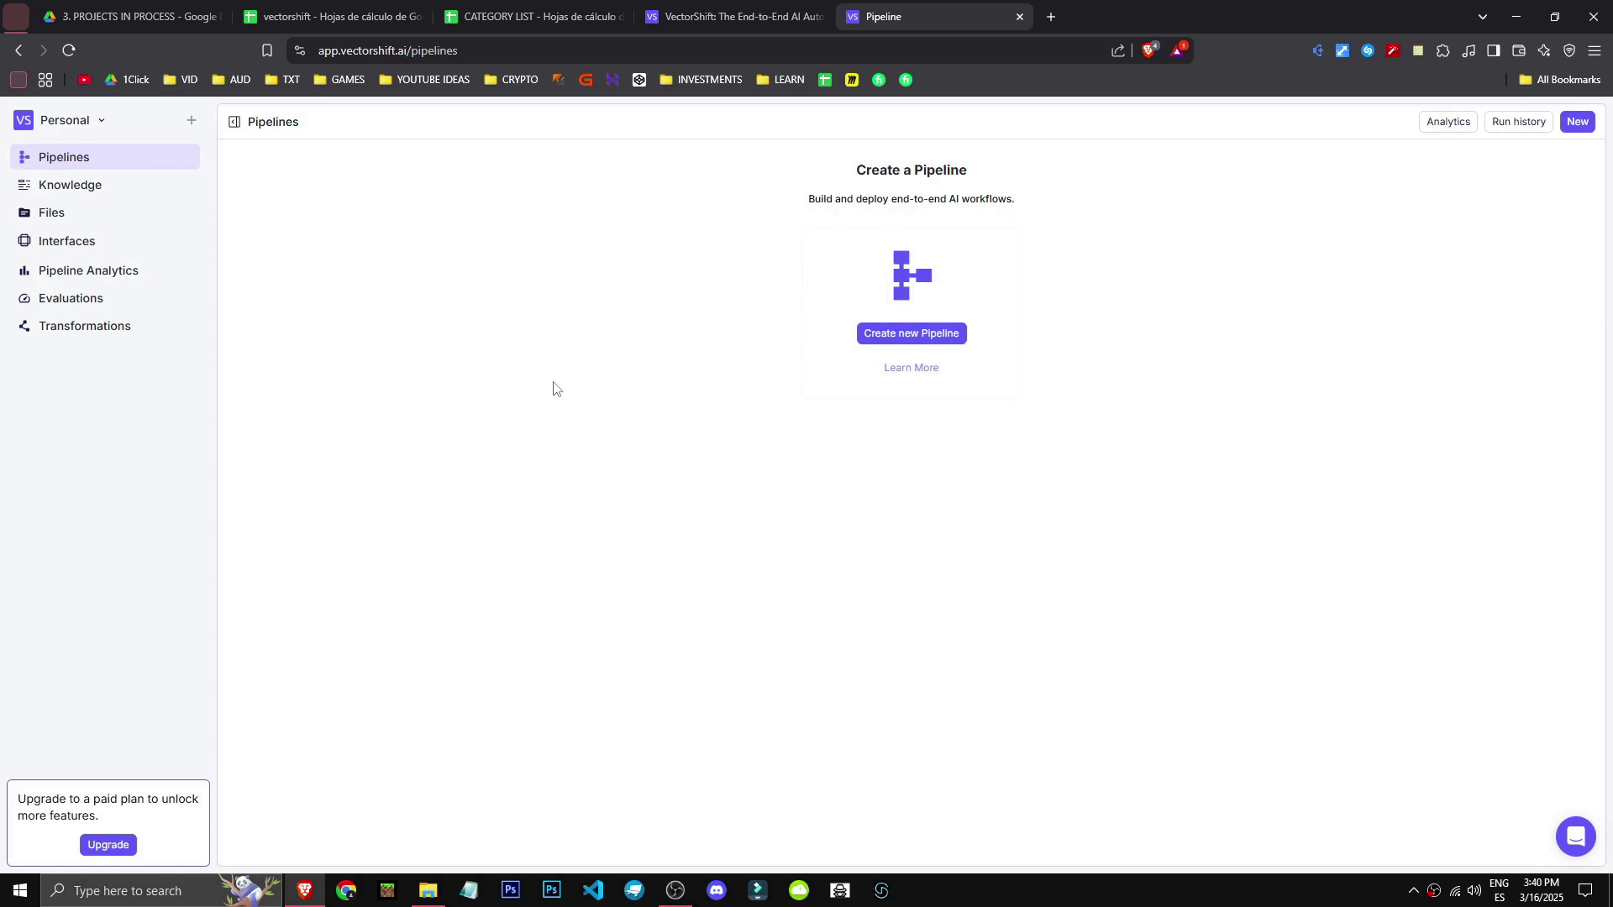
Open the Connections settings of the account and examine the external apps that can be connected
left_click_drag(945, 170, 914, 171)
left_click(84, 125)
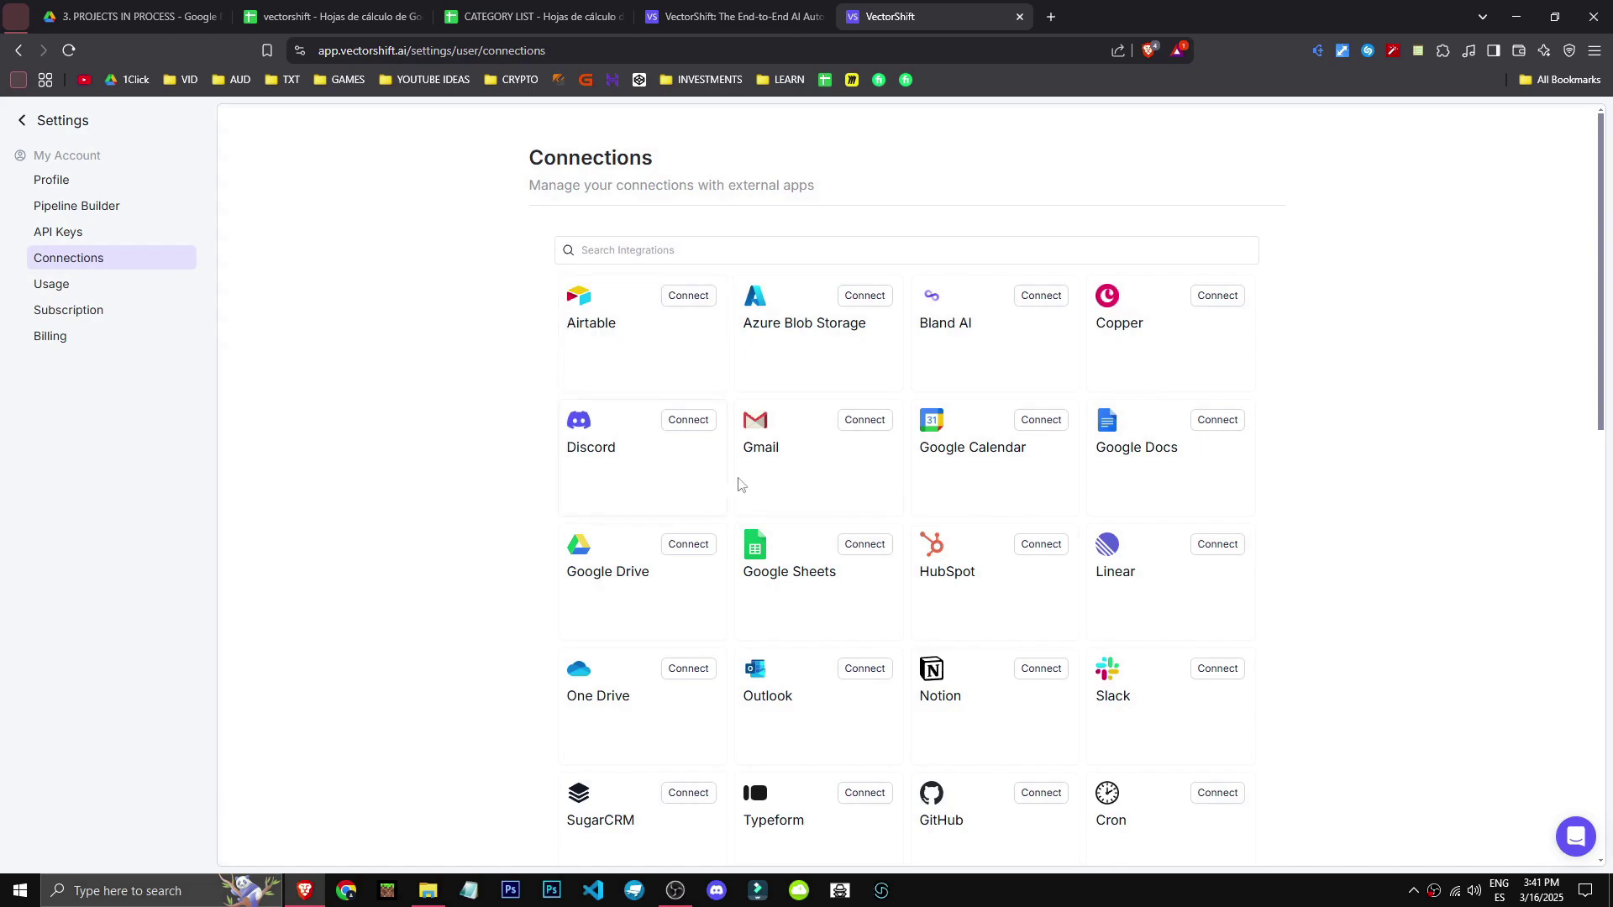
scroll(1163, 465, "down", 2)
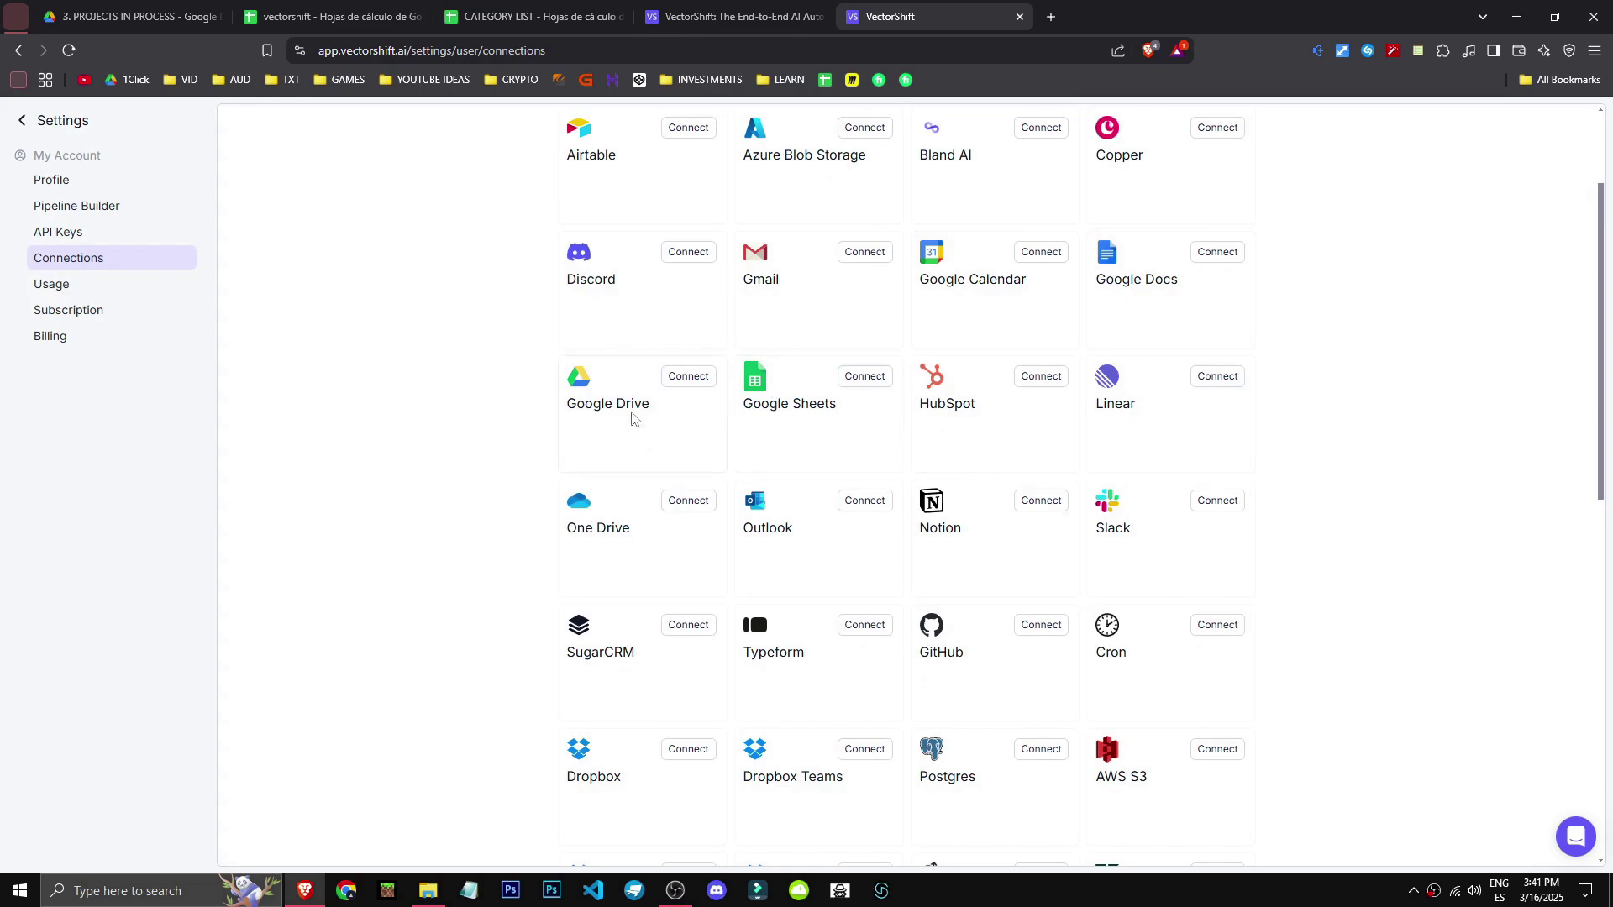
scroll(1050, 495, "down", 2)
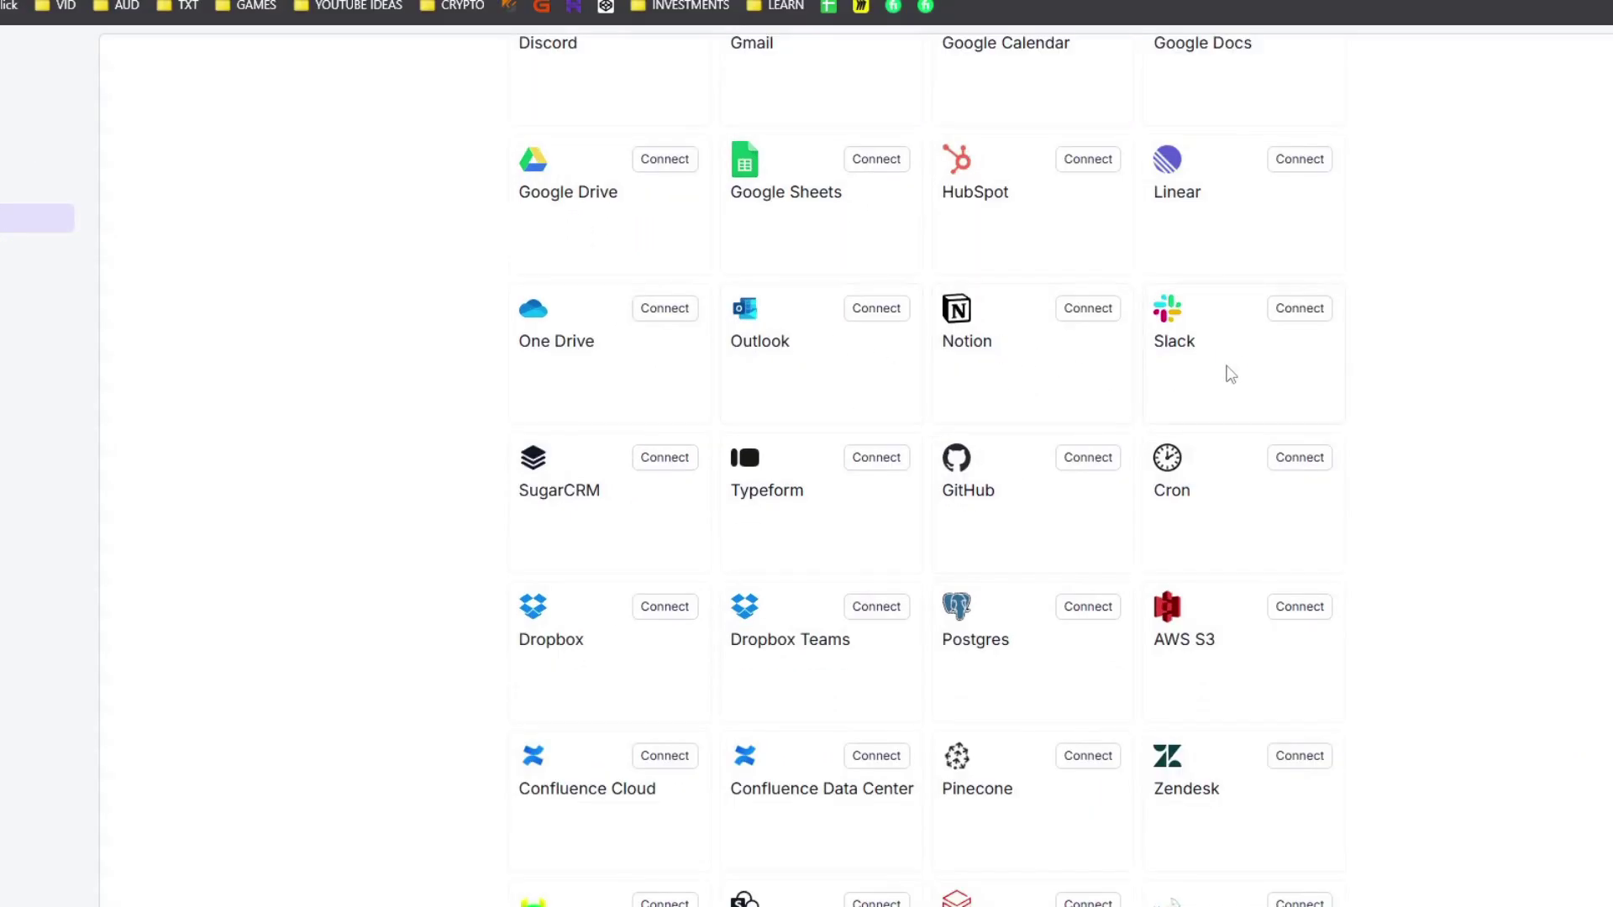
scroll(1231, 374, "down", 1)
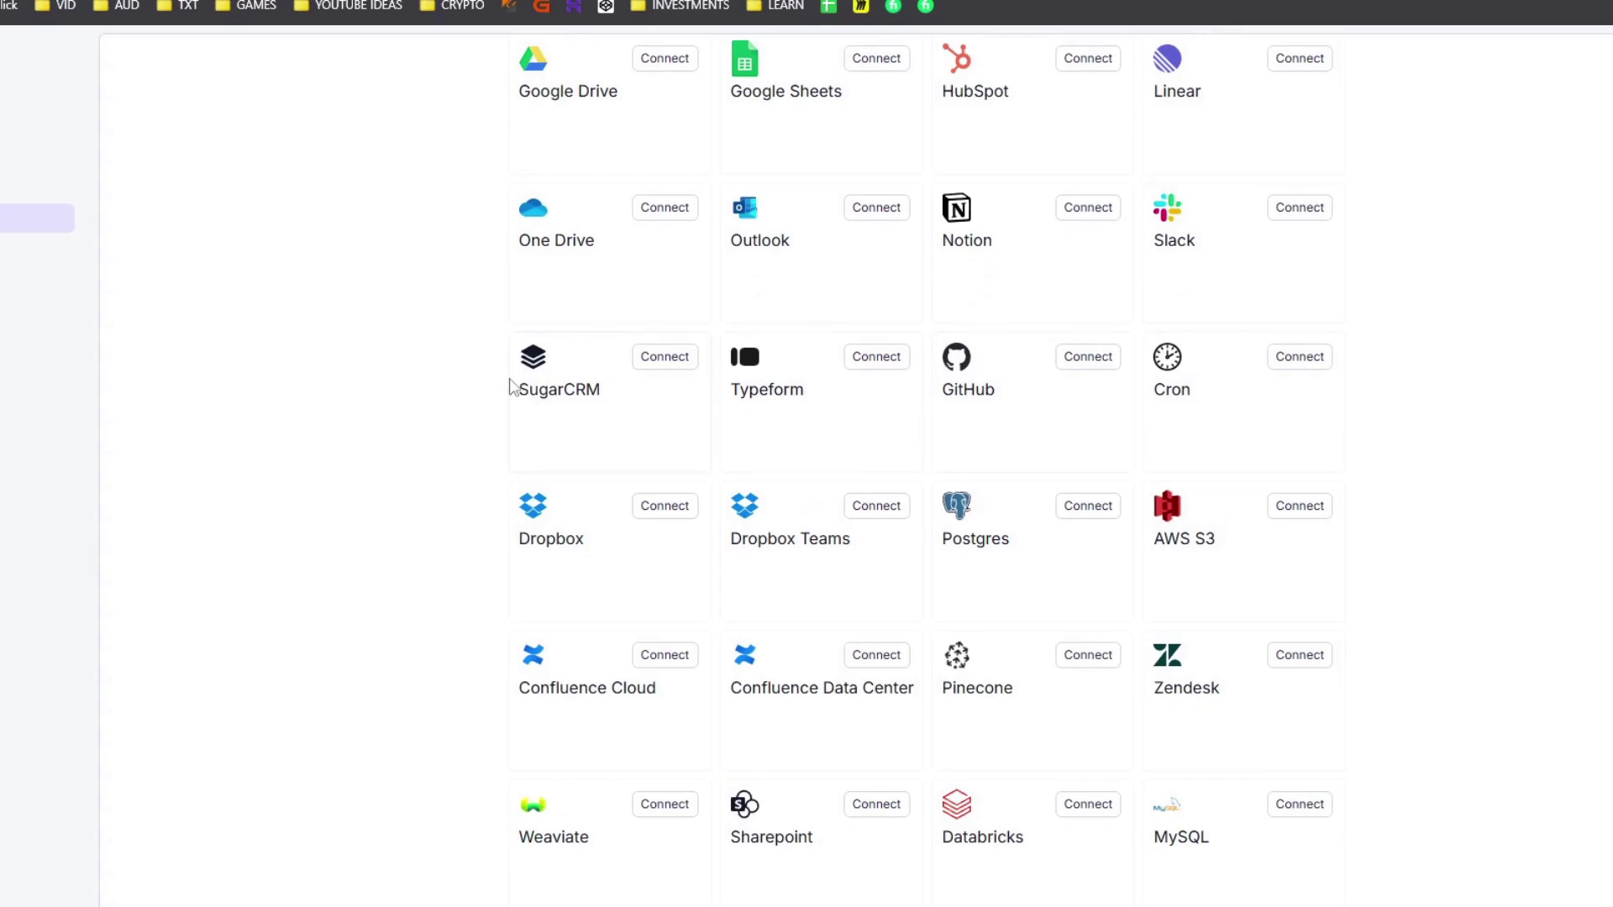
scroll(522, 386, "down", 1)
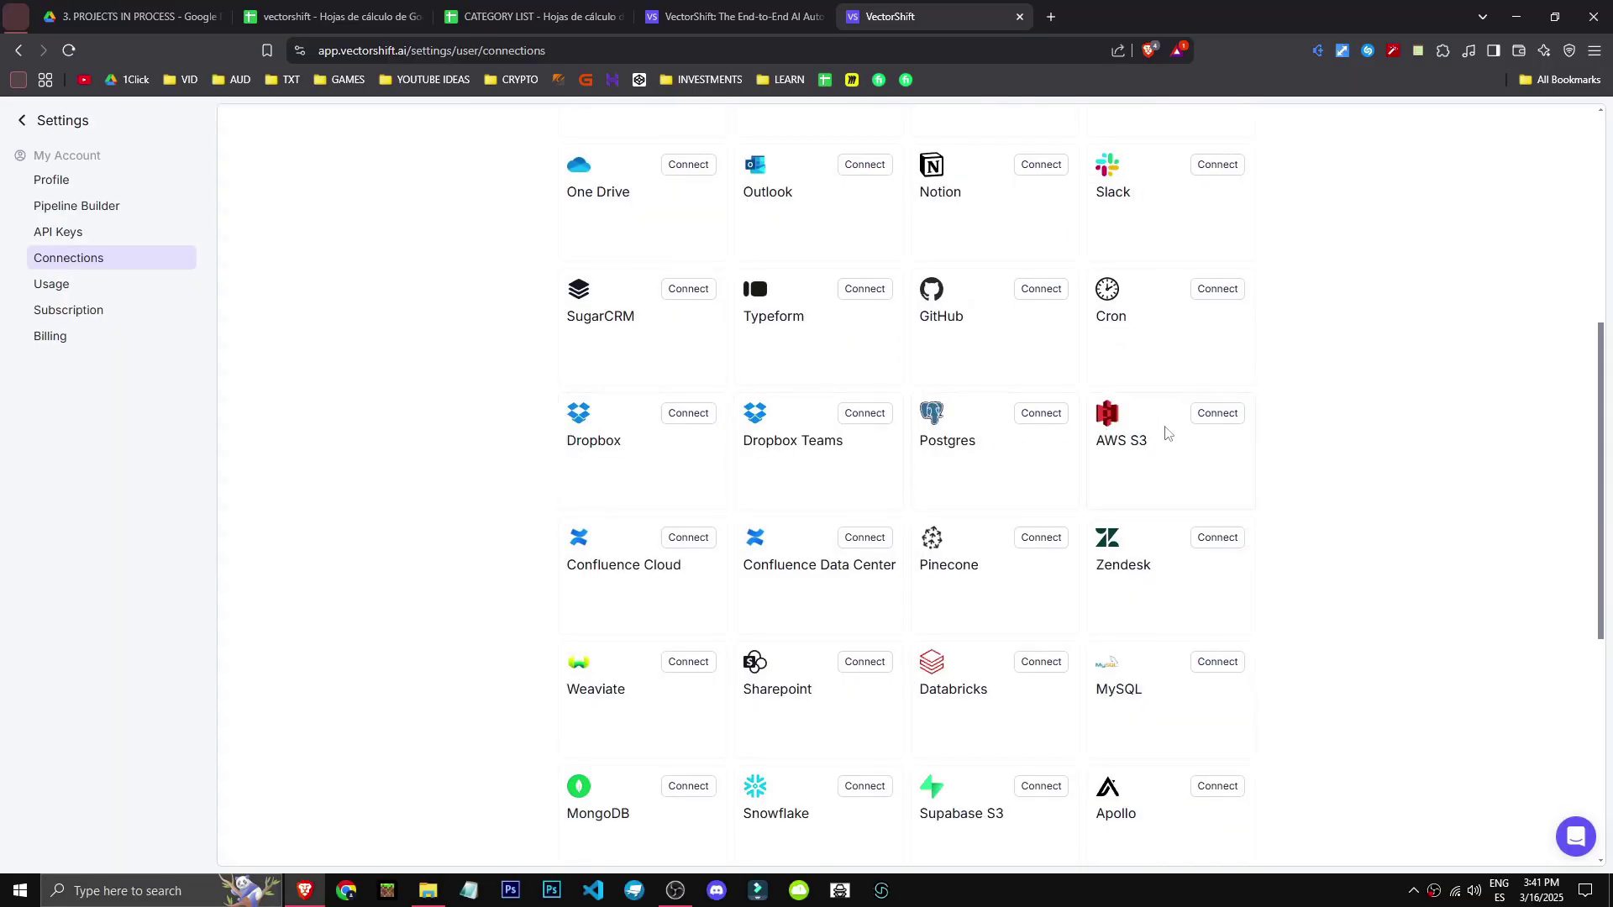
scroll(662, 567, "down", 3)
scroll(1277, 746, "down", 1)
scroll(694, 256, "up", 5)
Search the integrations for "deep" and for "open", and clear the search
left_click(695, 255)
type("deep")
key("BackSpace")
key("BackSpace")
key("BackSpace")
key("BackSpace")
type("open")
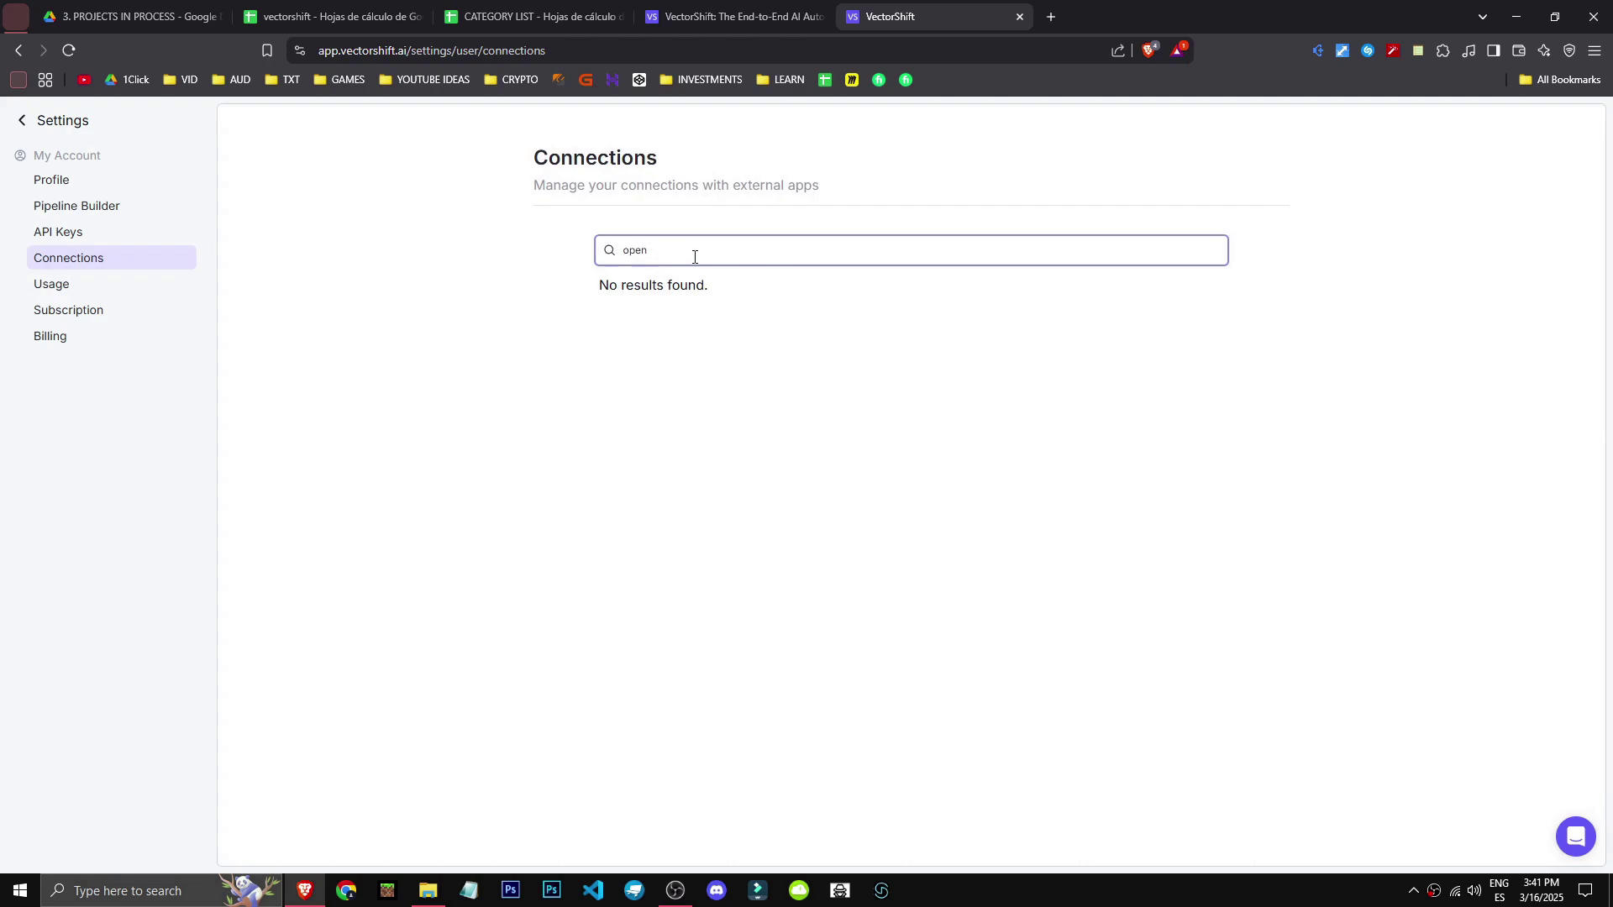
key("BackSpace")
key("BackSpace")
key("BackSpace")
key("BackSpace")
Examine the complete list of available integrations, through to the last entries
scroll(1306, 409, "down", 5)
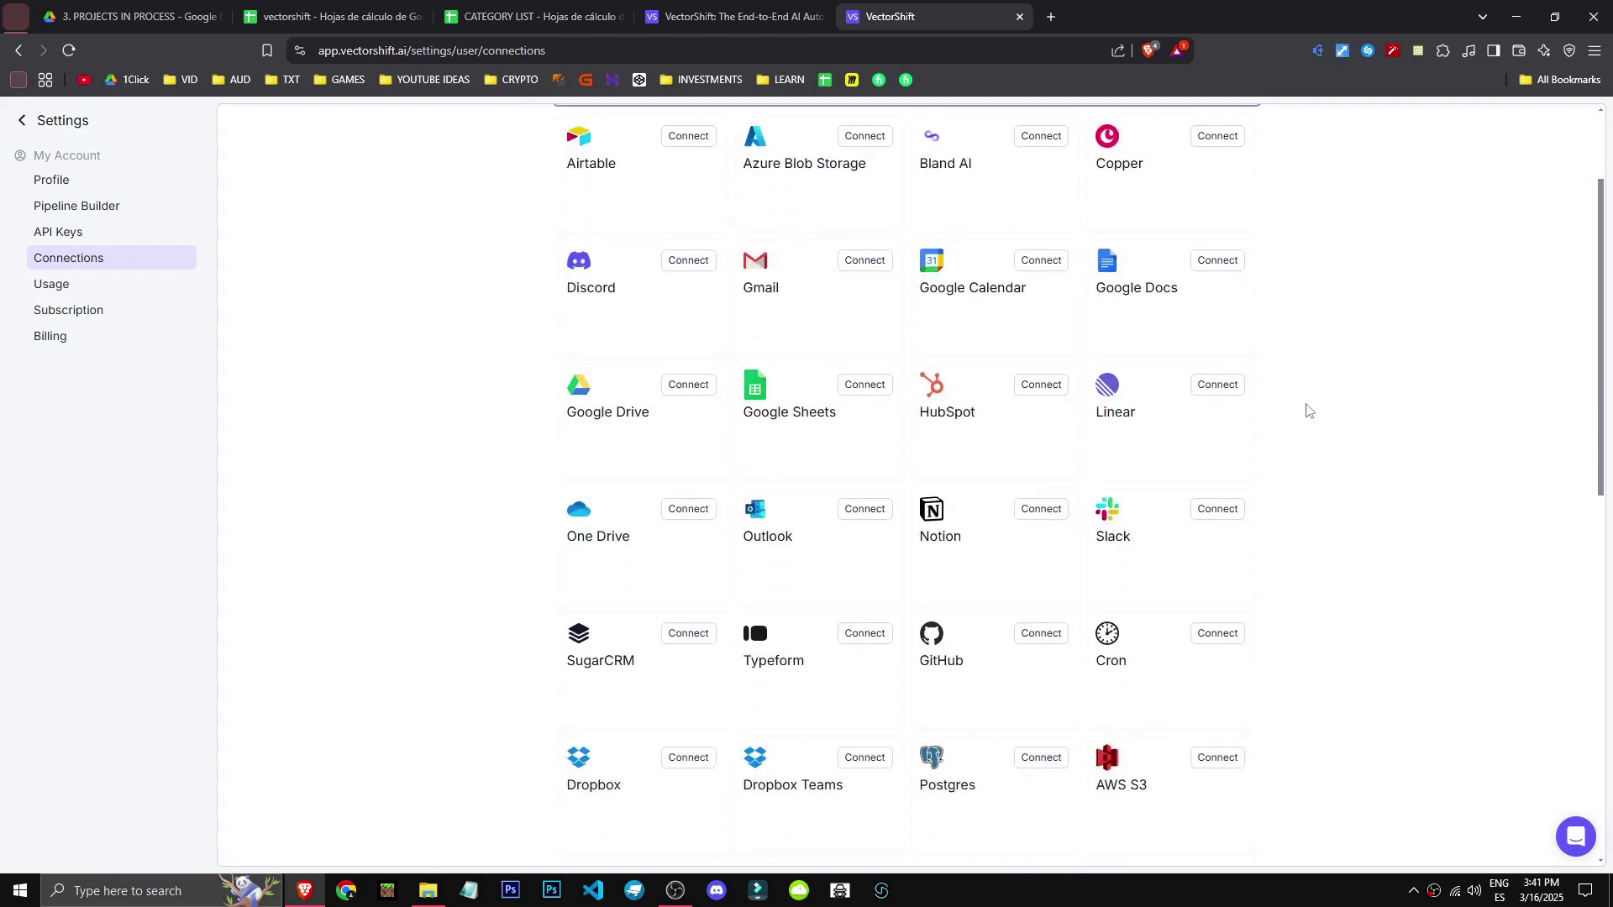
scroll(1306, 410, "down", 2)
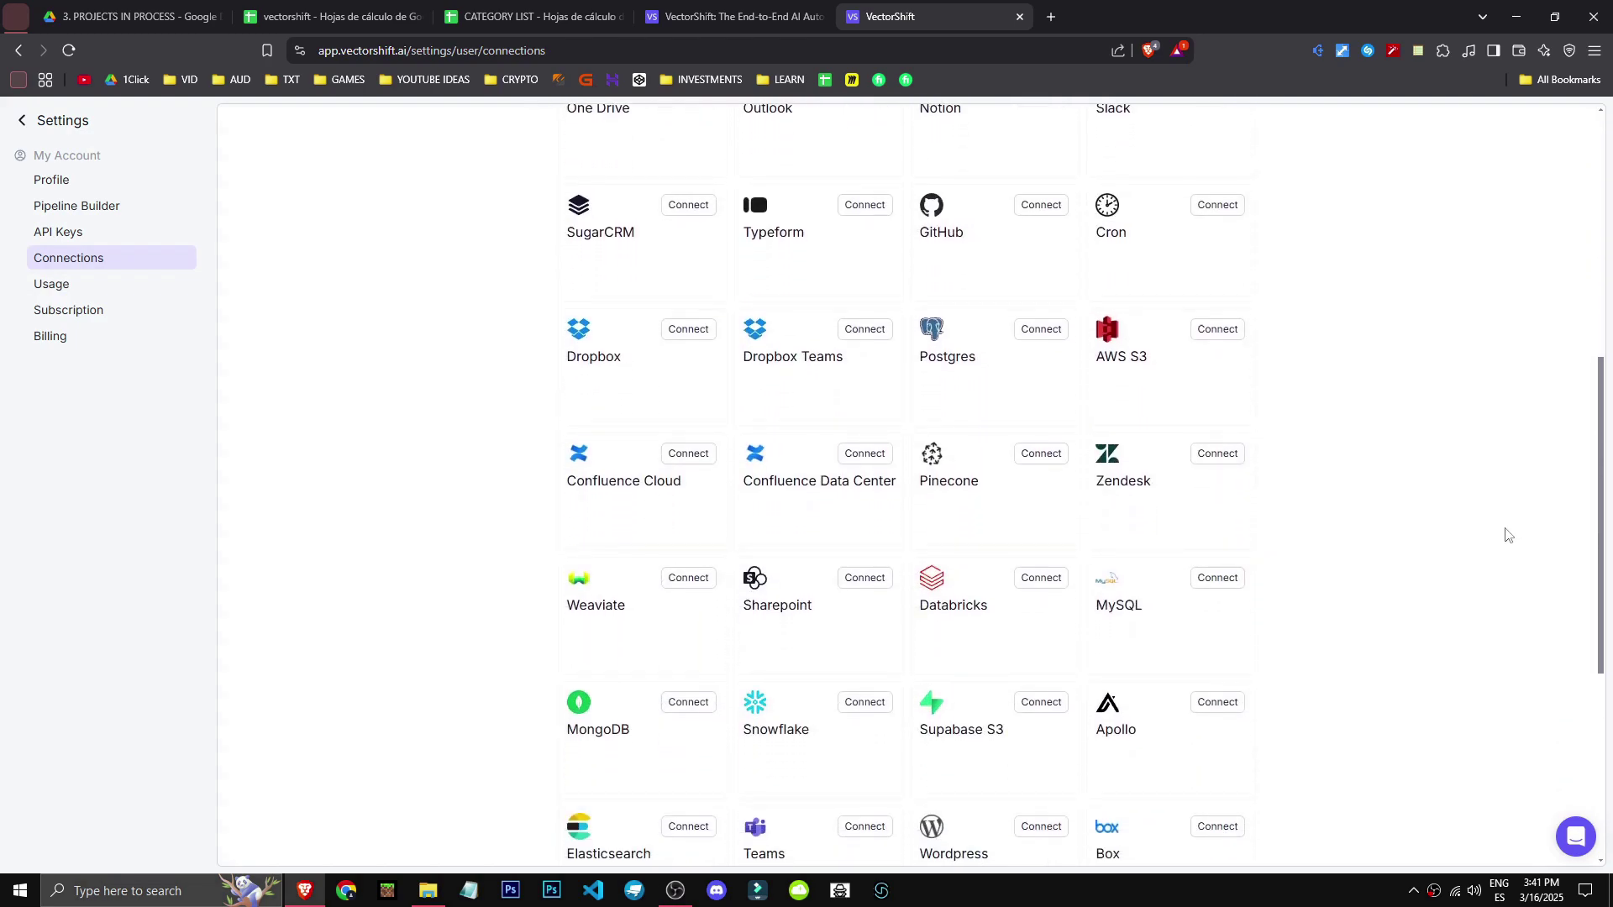
scroll(1512, 535, "down", 1)
scroll(1406, 535, "down", 4)
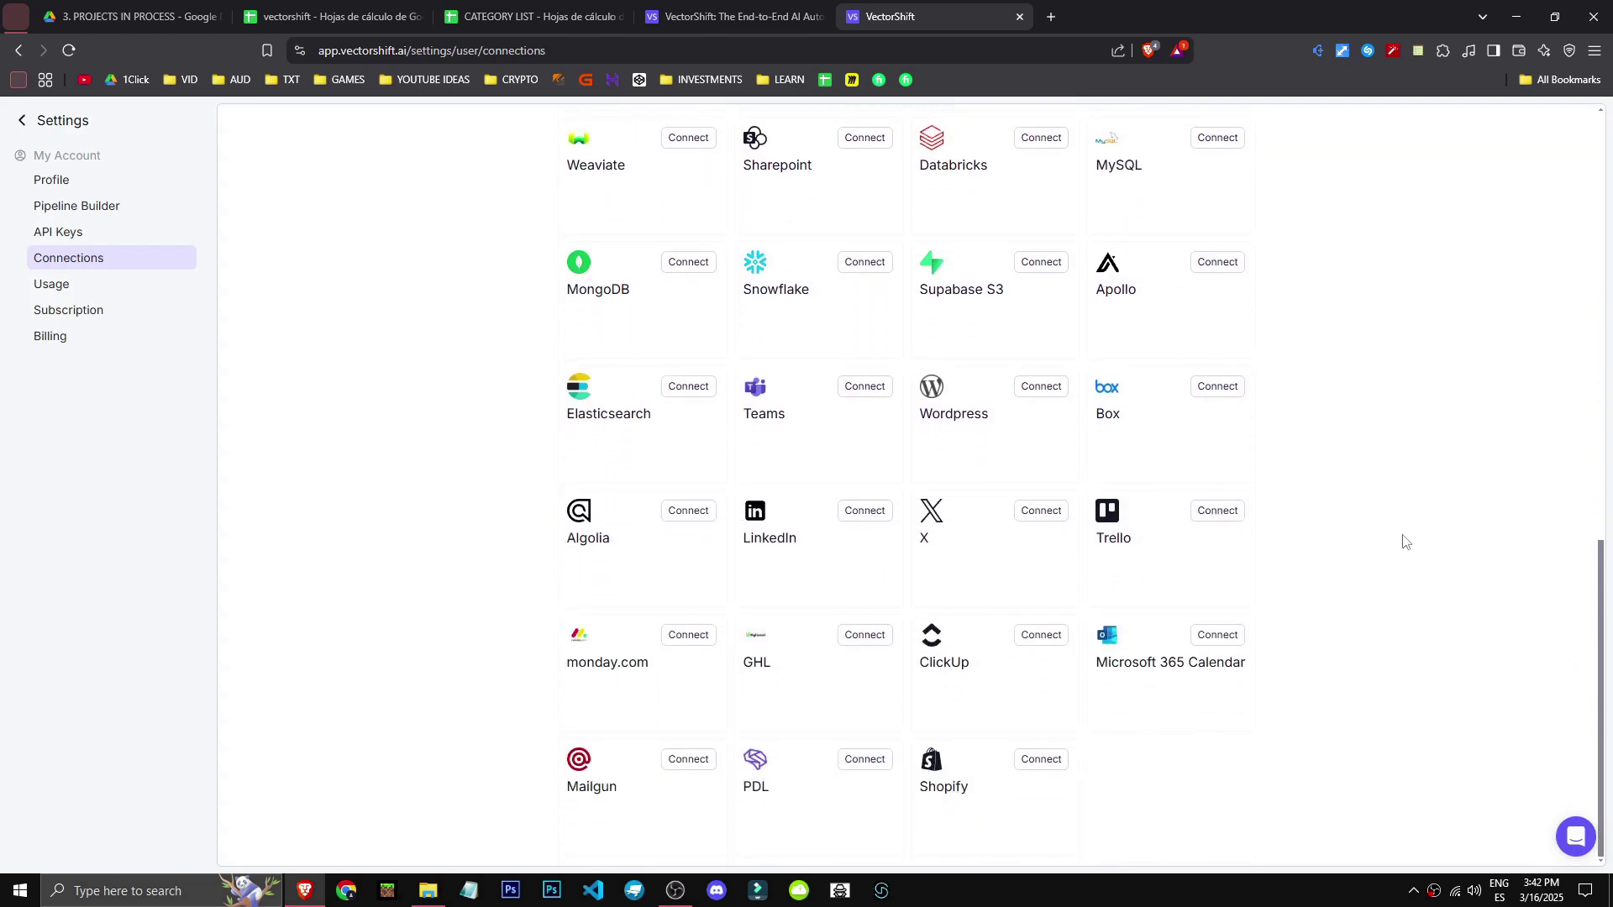
left_click_drag(1607, 693, 1093, 665)
left_click(1267, 558)
scroll(1267, 558, "up", 1)
scroll(1267, 558, "down", 1)
scroll(1361, 633, "up", 12)
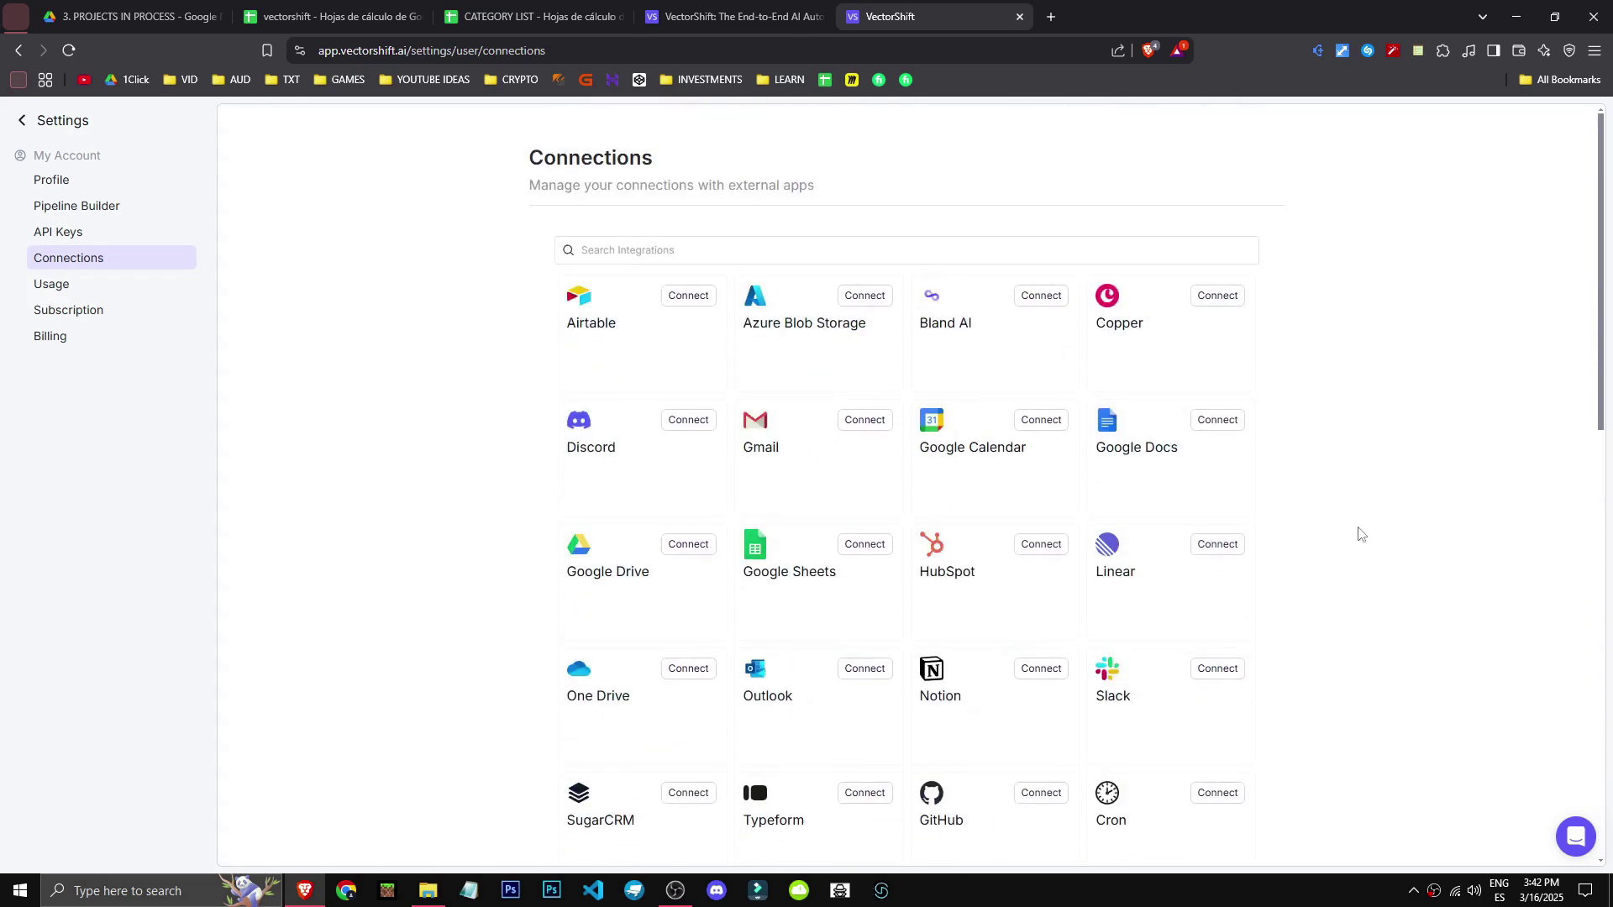
scroll(540, 335, "down", 12)
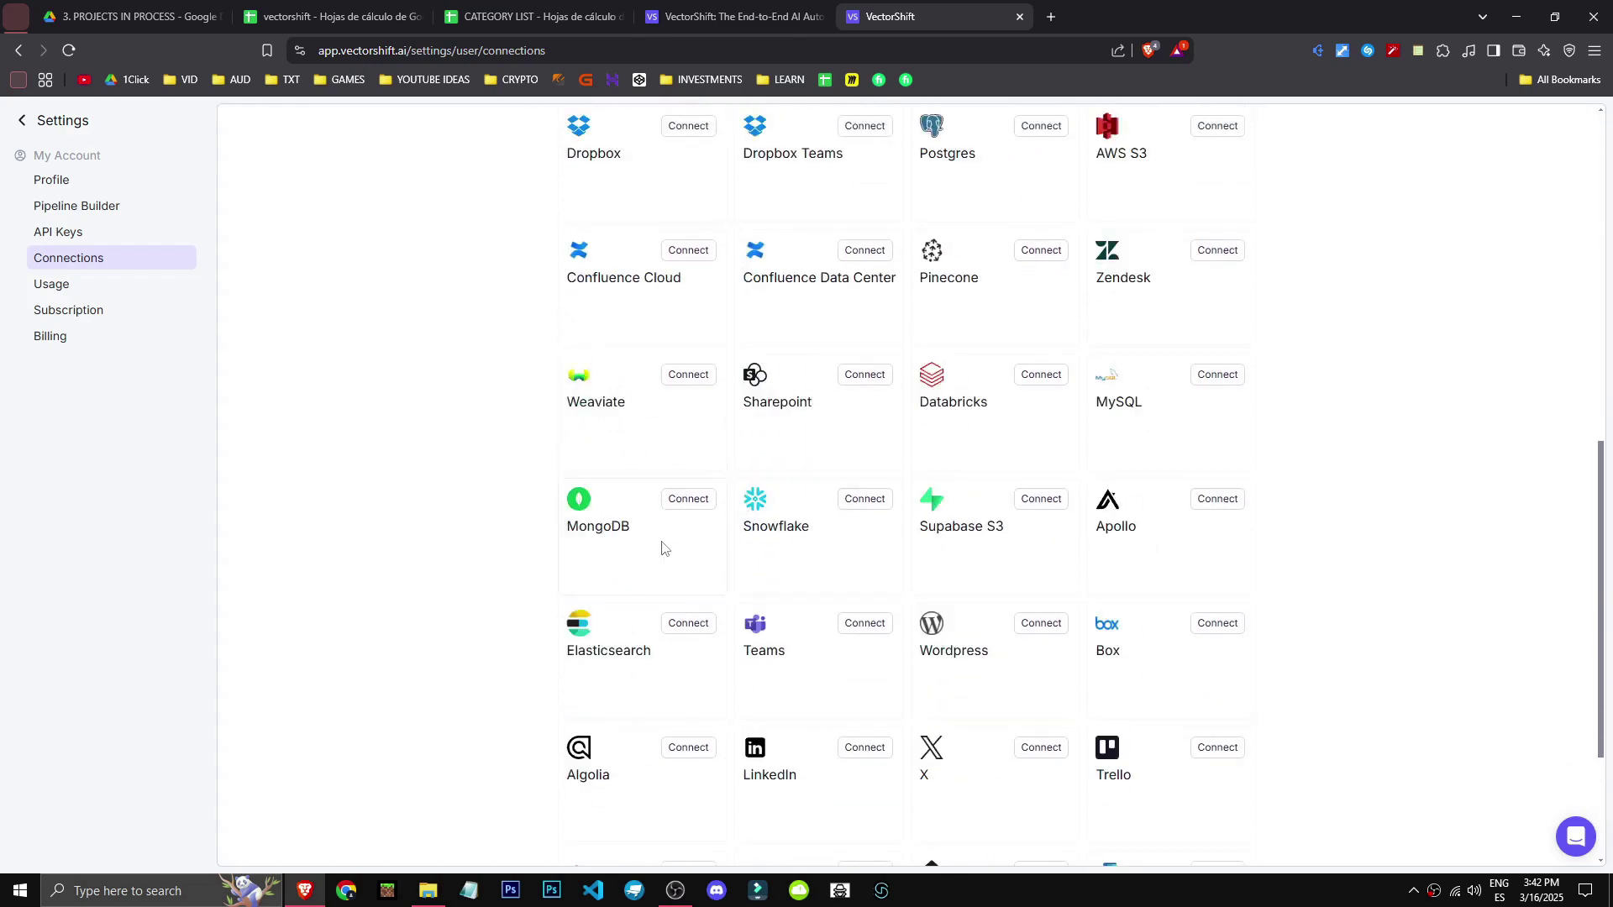
scroll(1362, 763, "up", 12)
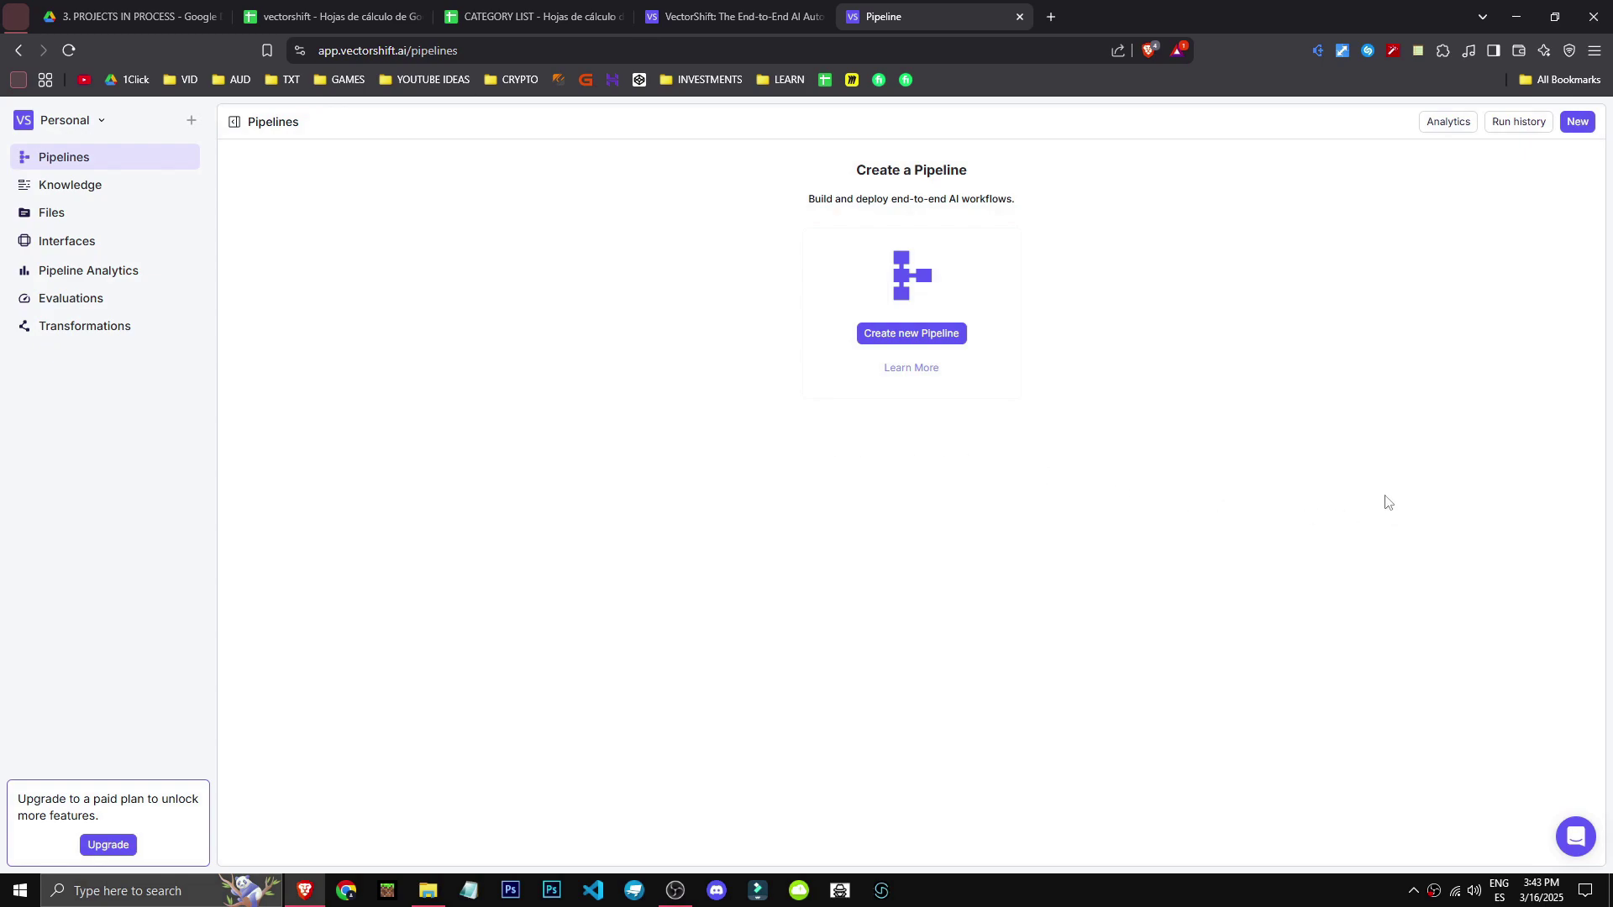
Open the API Keys page of the account settings and view the form for generating a key without generating one
left_click(47, 126)
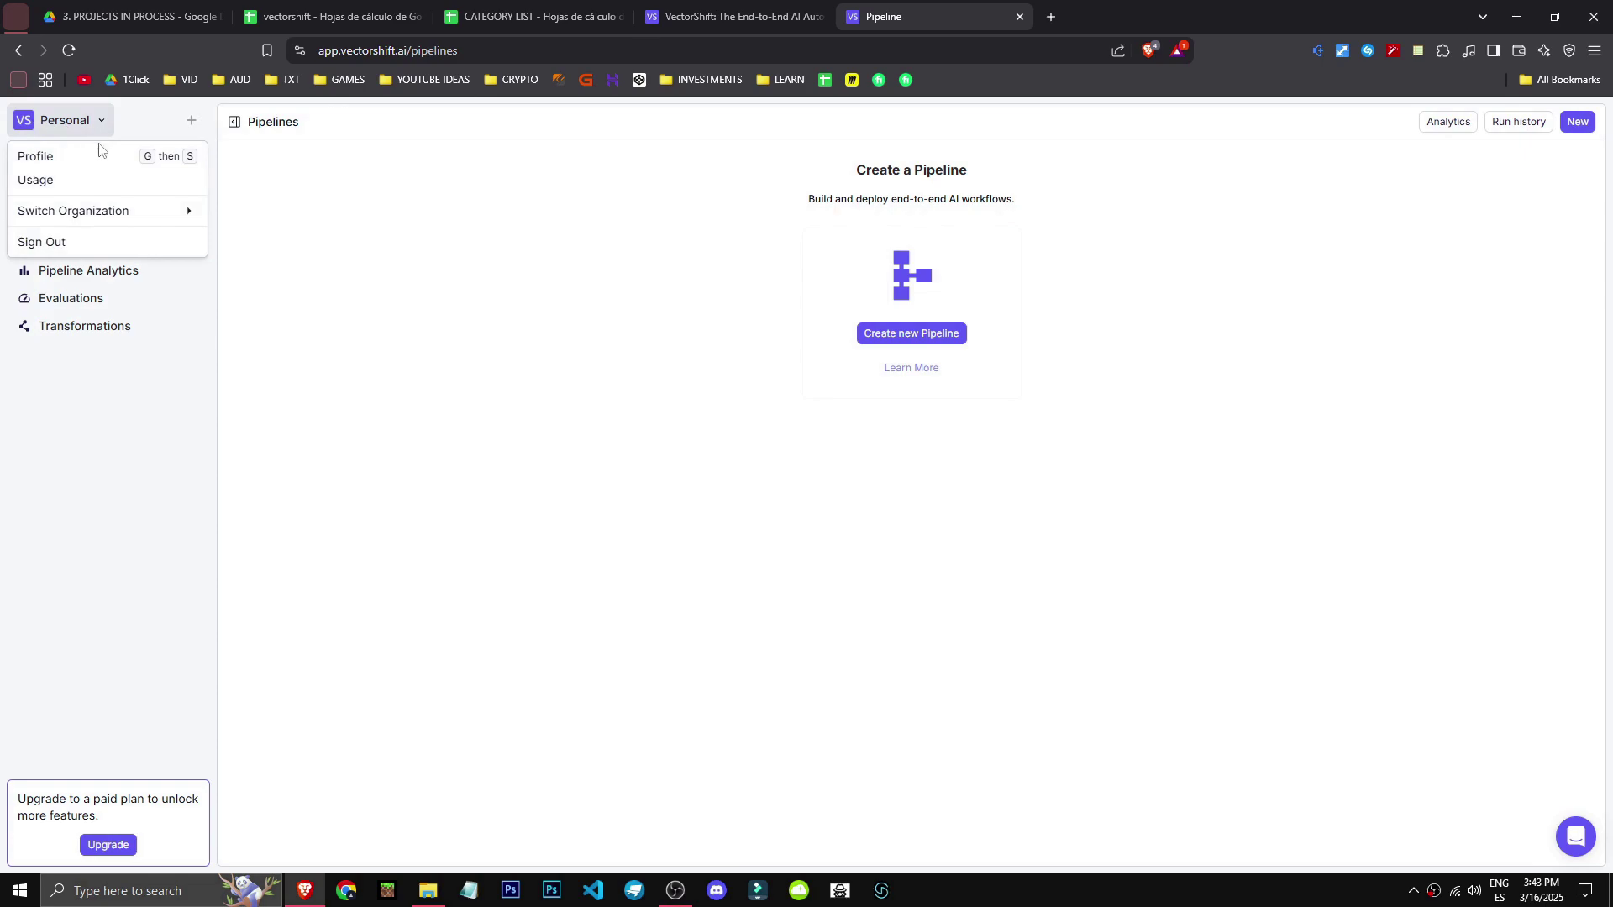
left_click(109, 164)
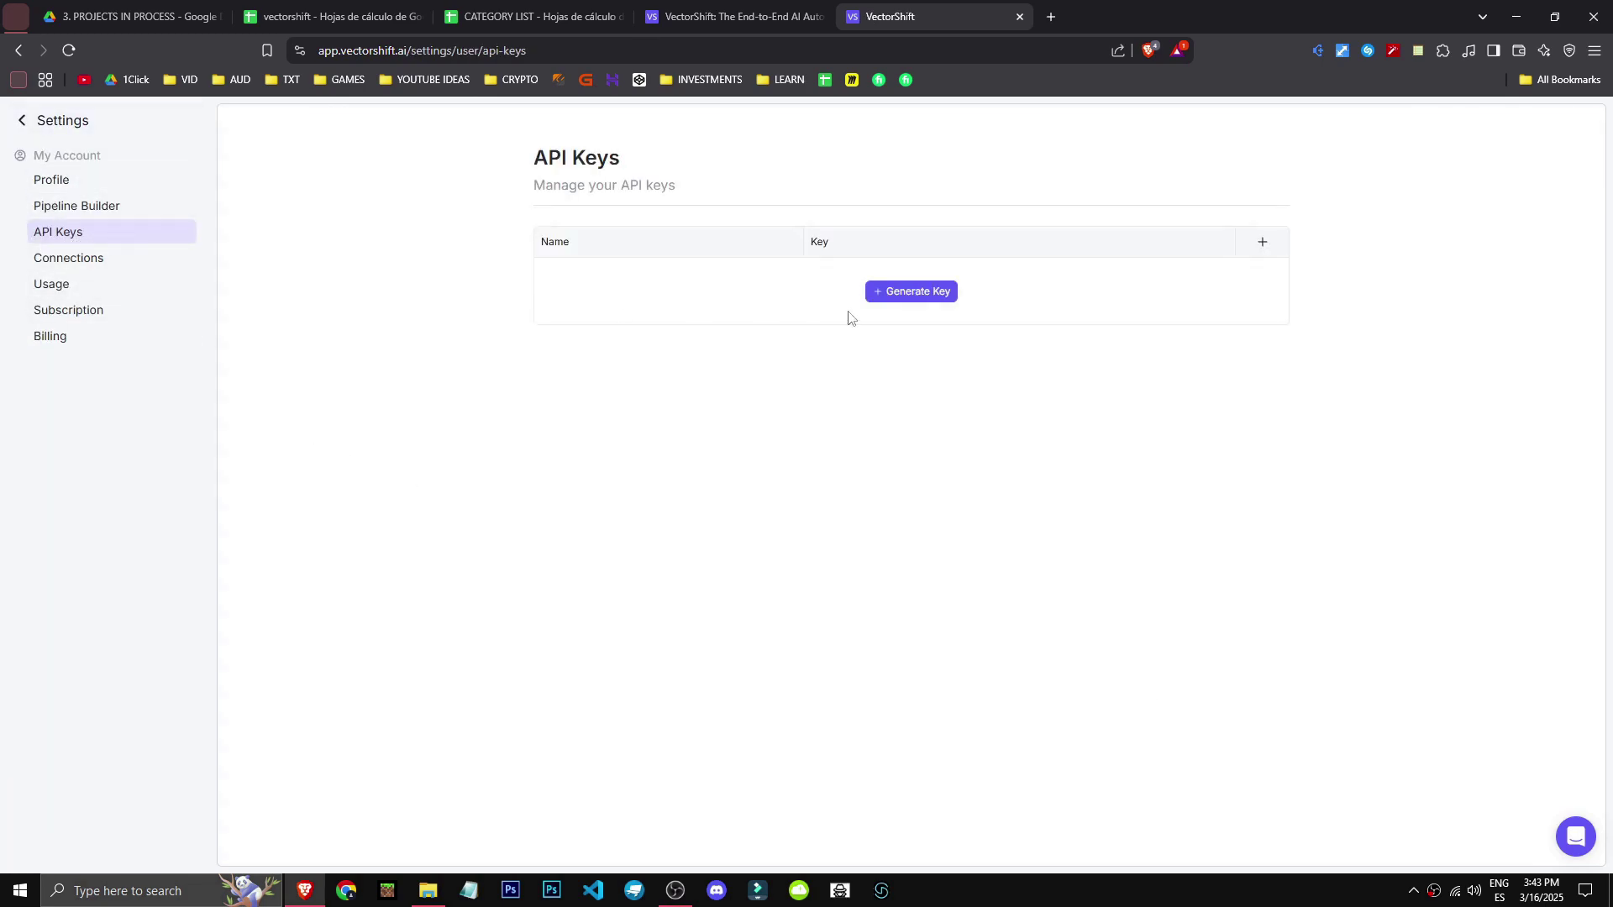
left_click(925, 299)
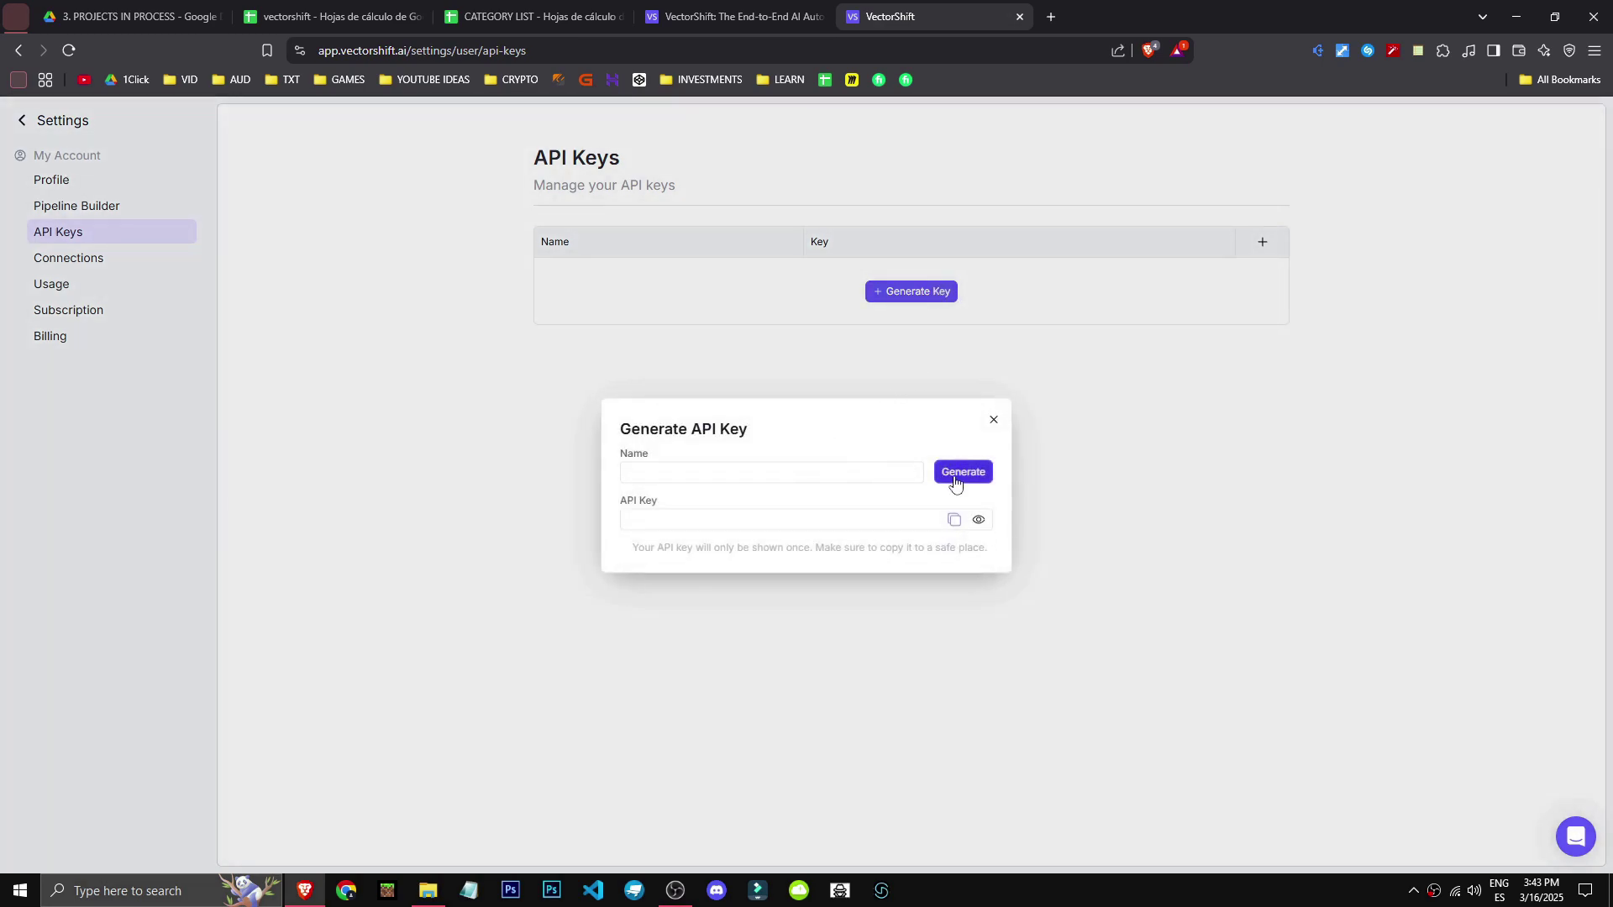
left_click(994, 419)
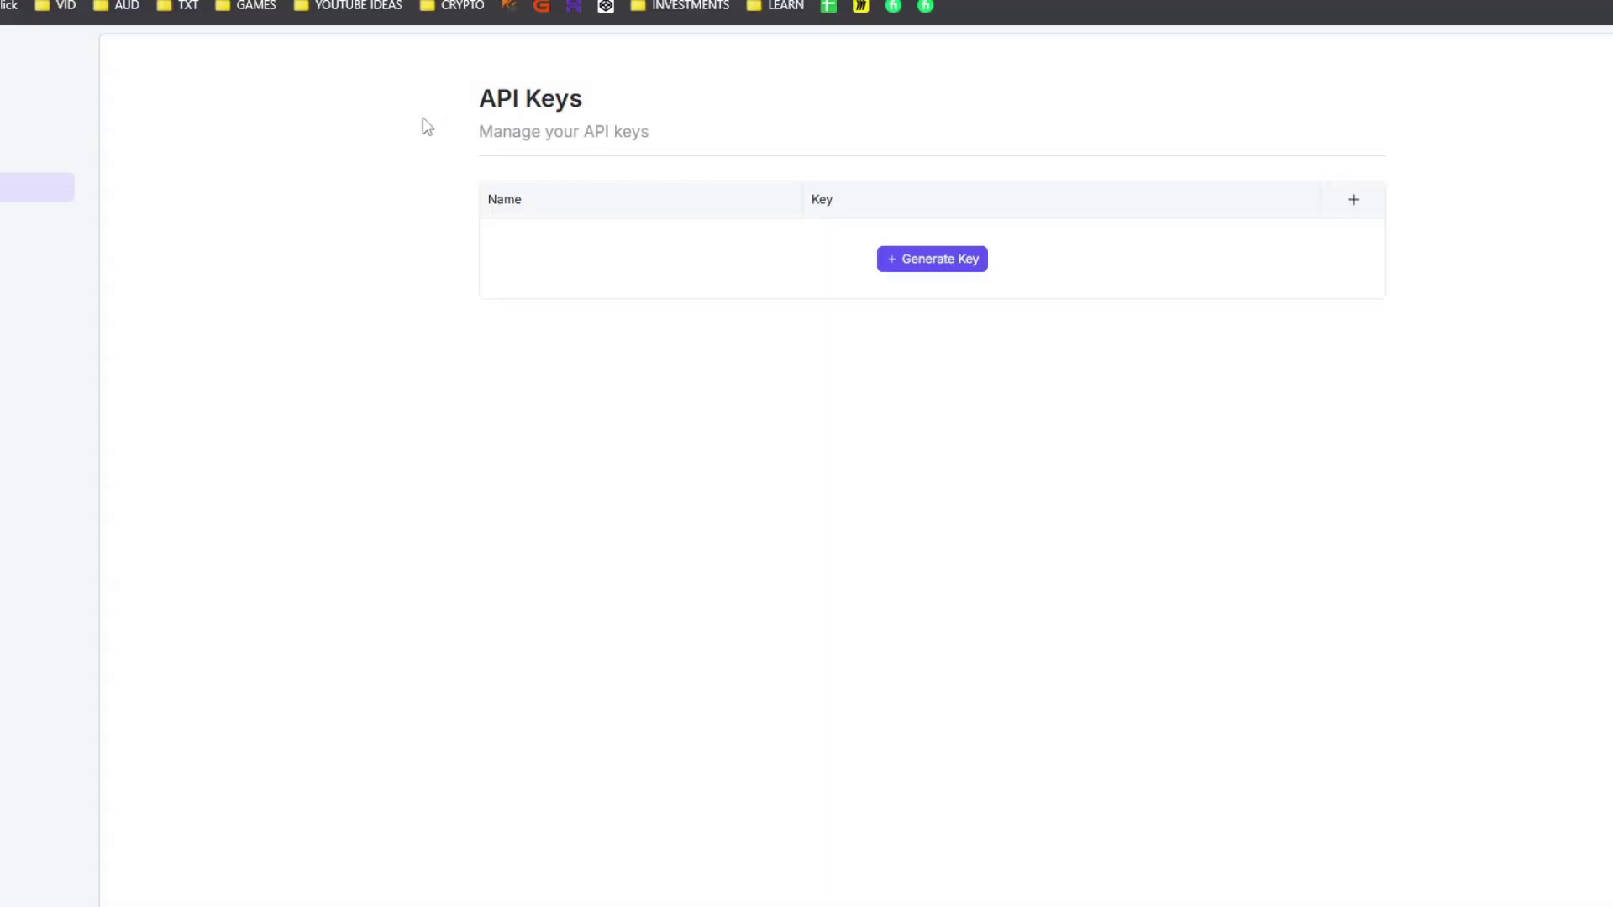
Examine the account's Usage limits for AI models, pipelines, storage, integrations, chatbots and forms
left_click(109, 284)
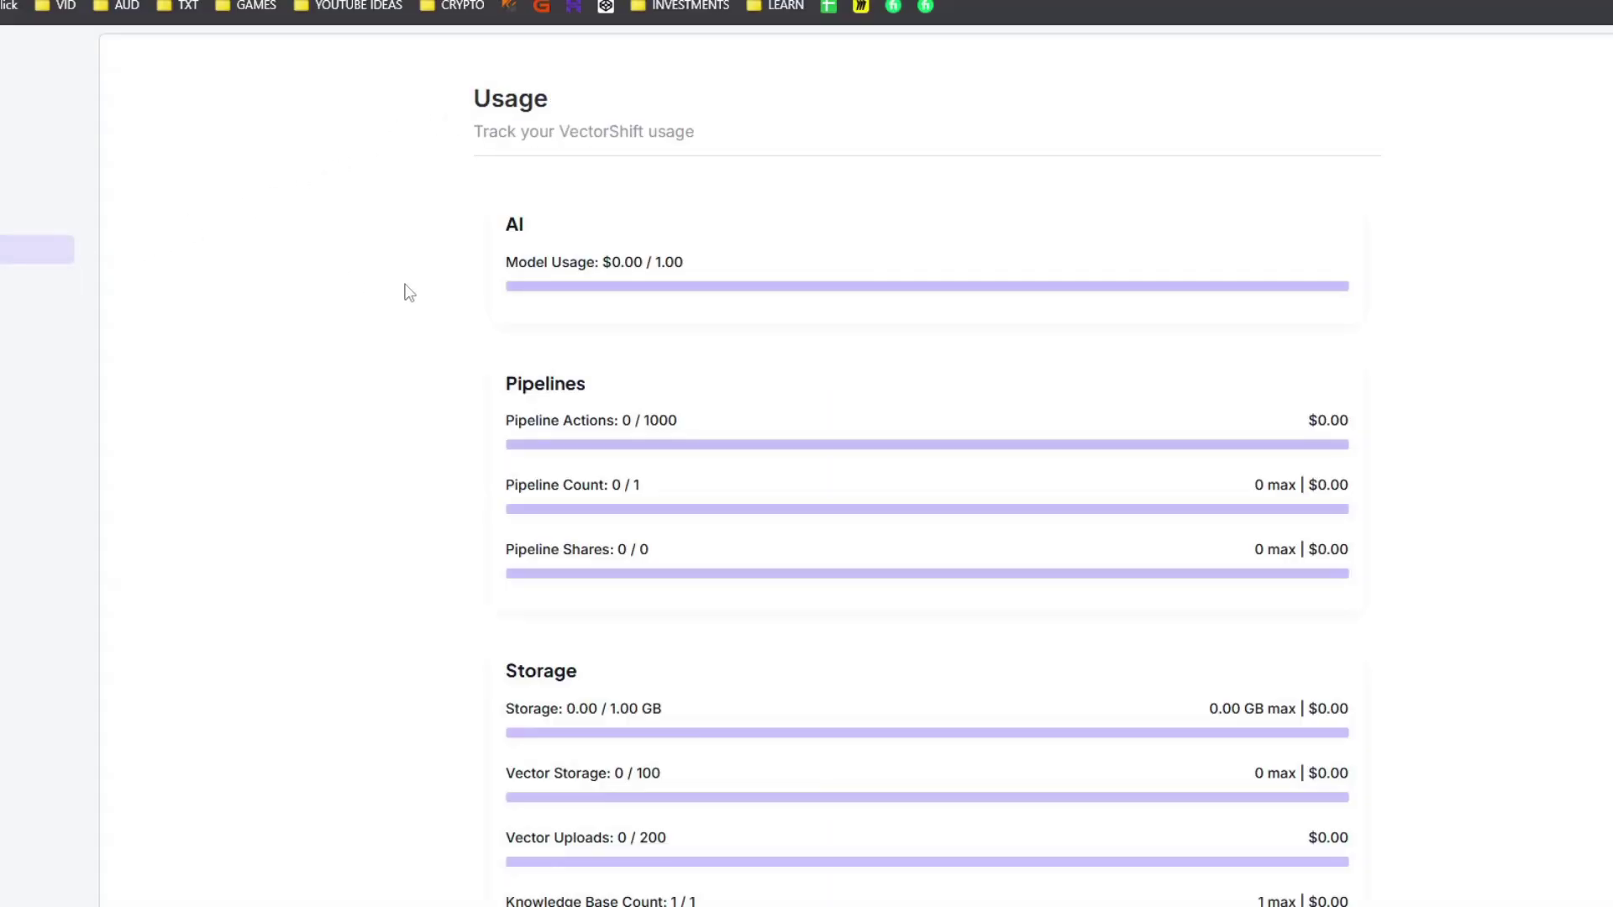
scroll(883, 806, "down", 8)
scroll(882, 807, "up", 8)
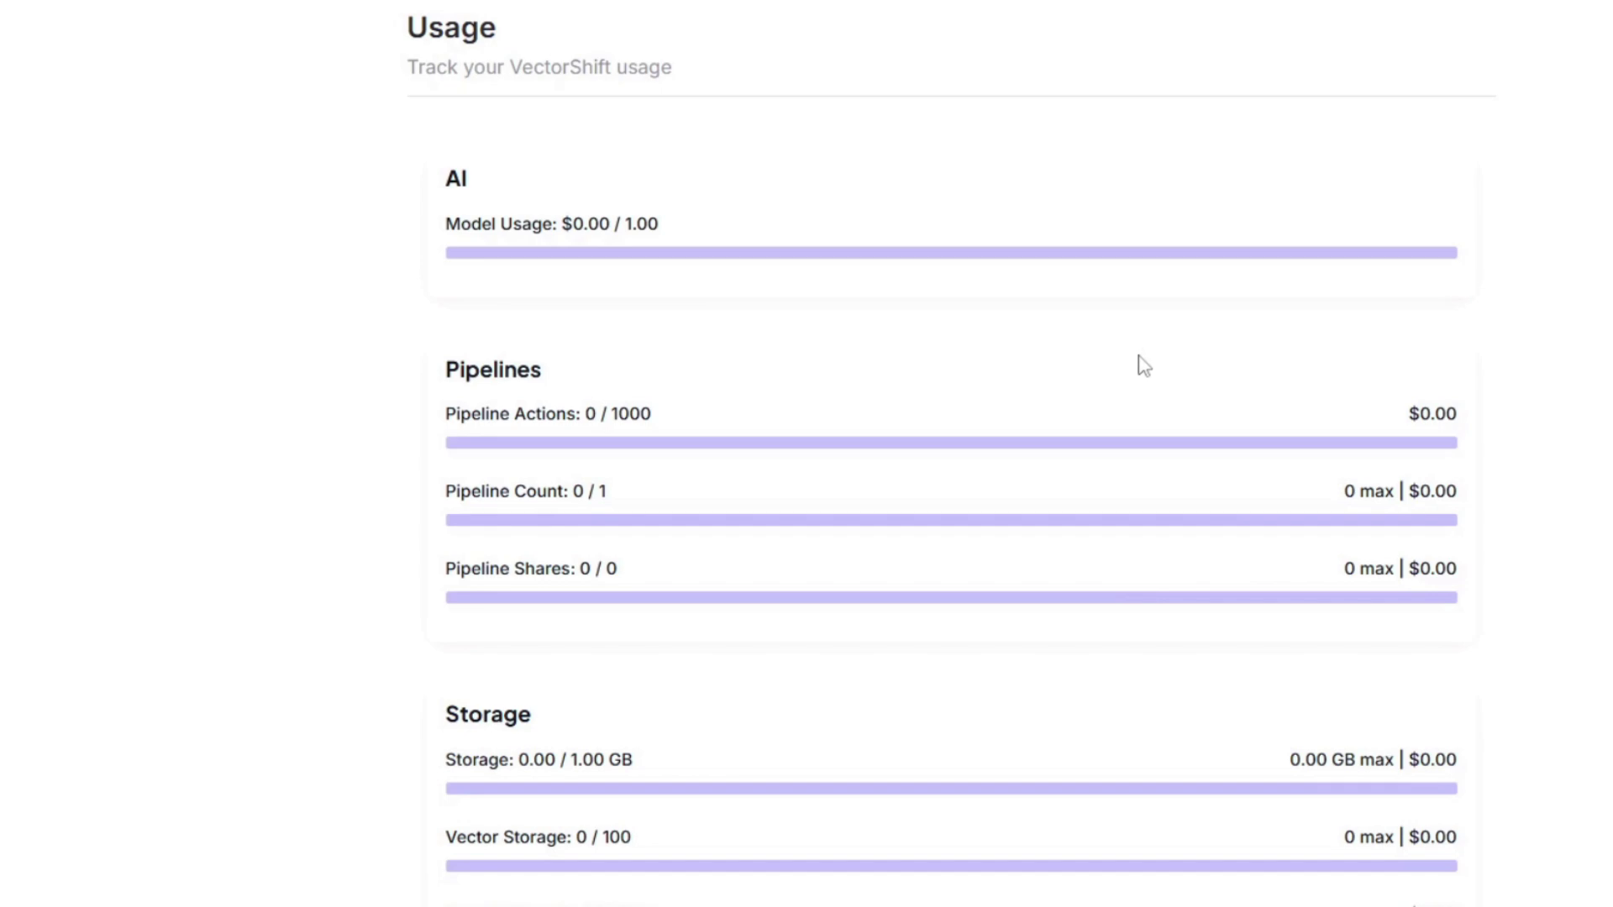
scroll(1144, 367, "down", 2)
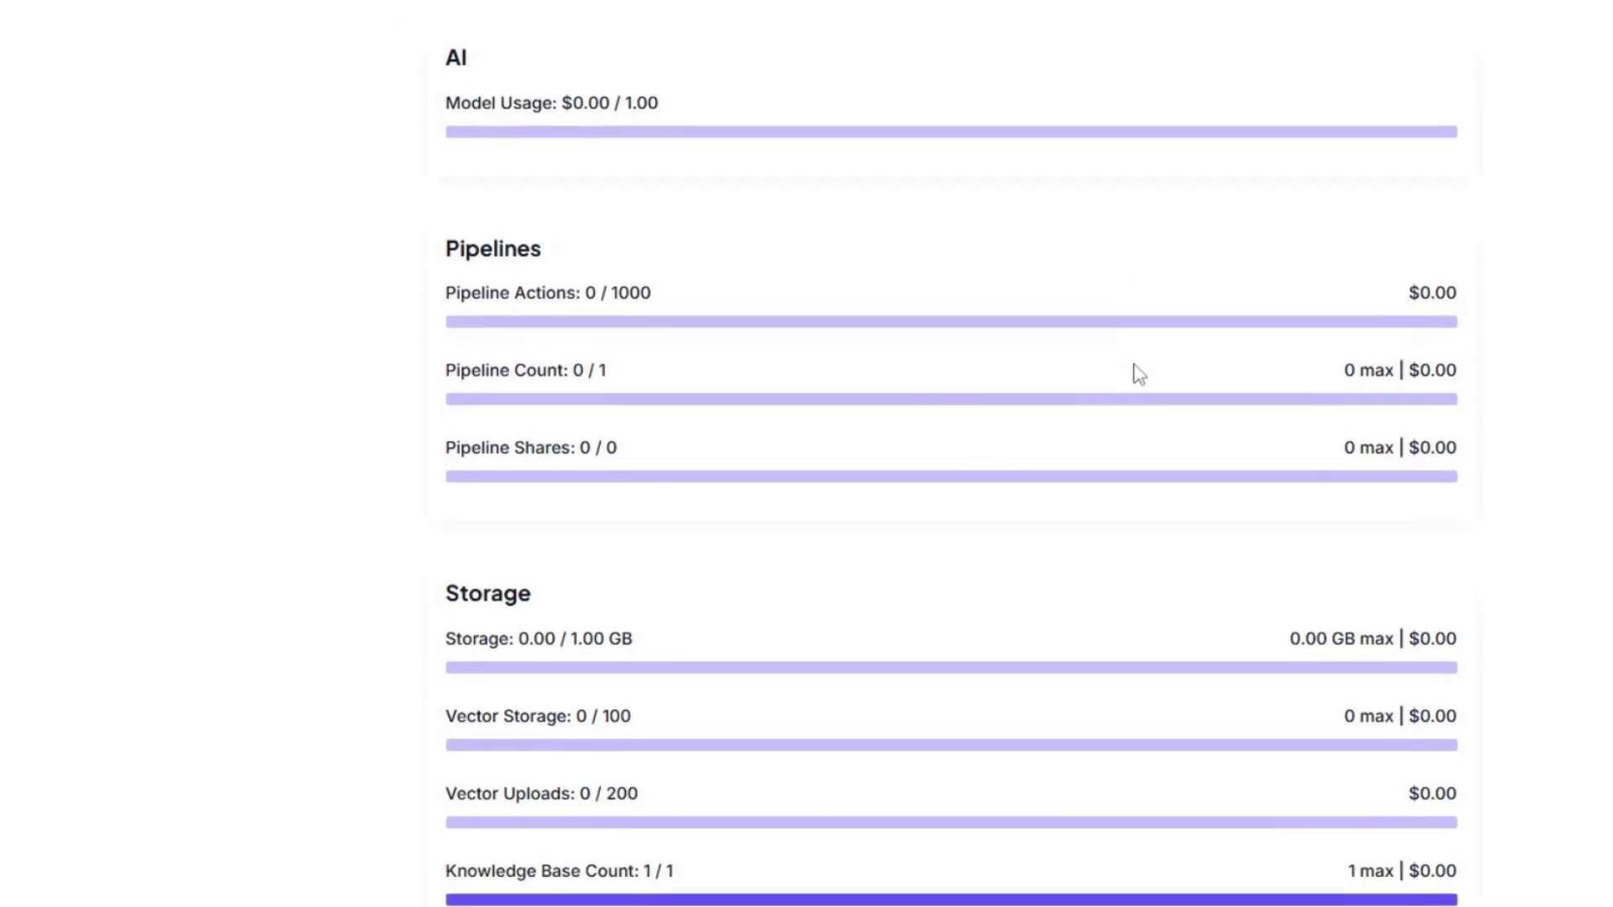
scroll(1140, 374, "down", 3)
scroll(614, 464, "up", 6)
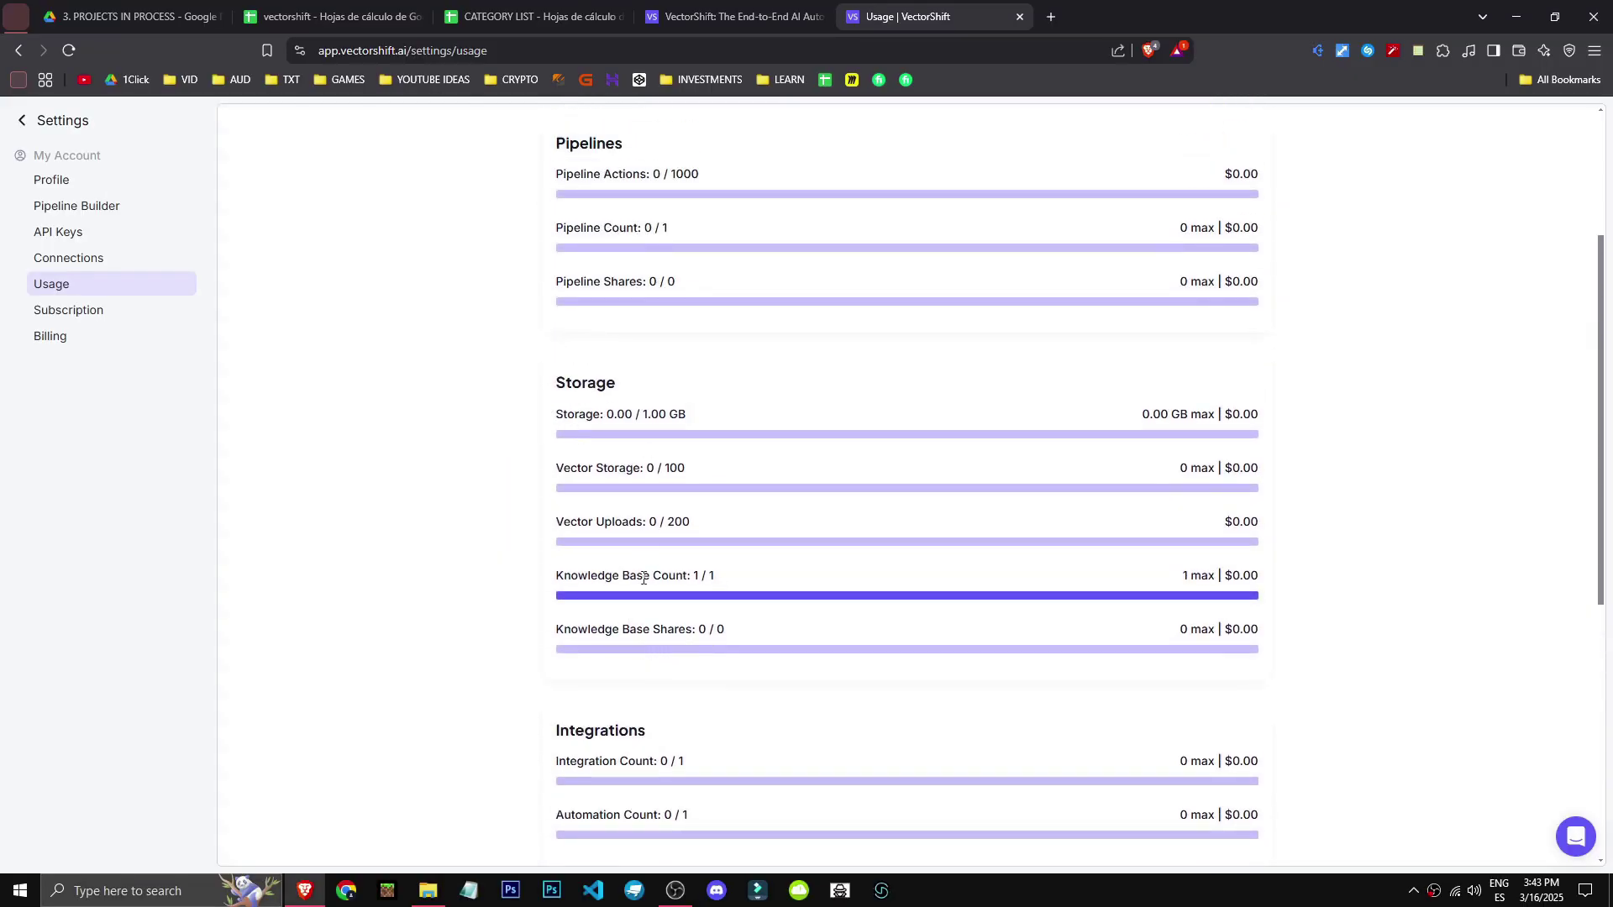
scroll(645, 571, "up", 2)
scroll(649, 341, "up", 1)
scroll(593, 389, "down", 2)
scroll(615, 296, "up", 2)
left_click_drag(728, 294, 480, 220)
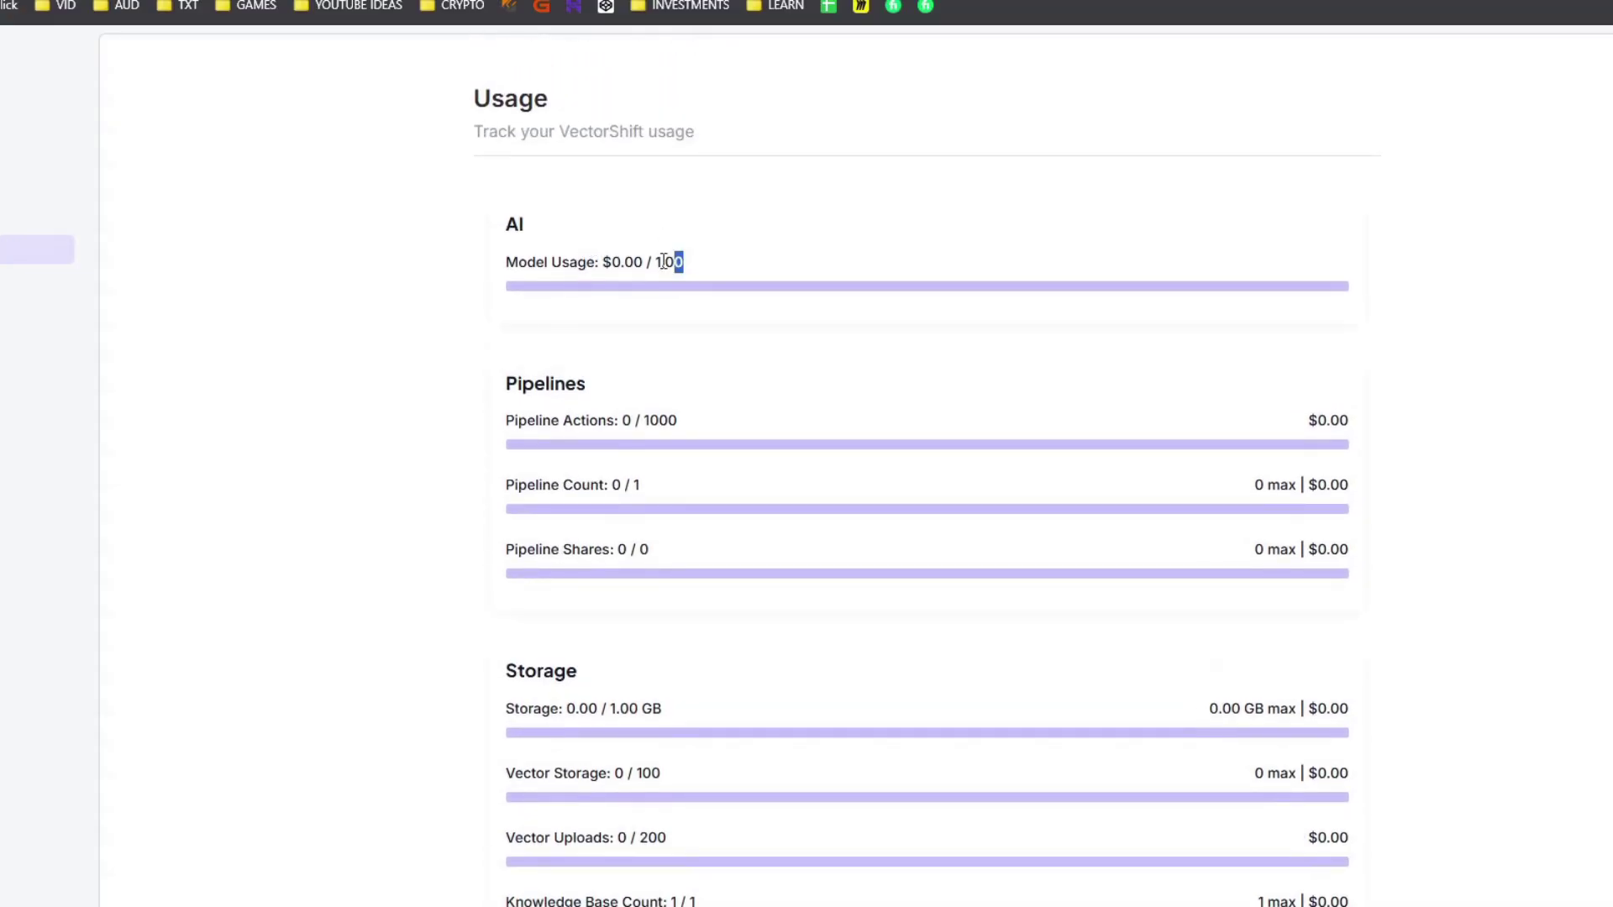
scroll(376, 481, "down", 5)
left_click_drag(530, 802, 838, 875)
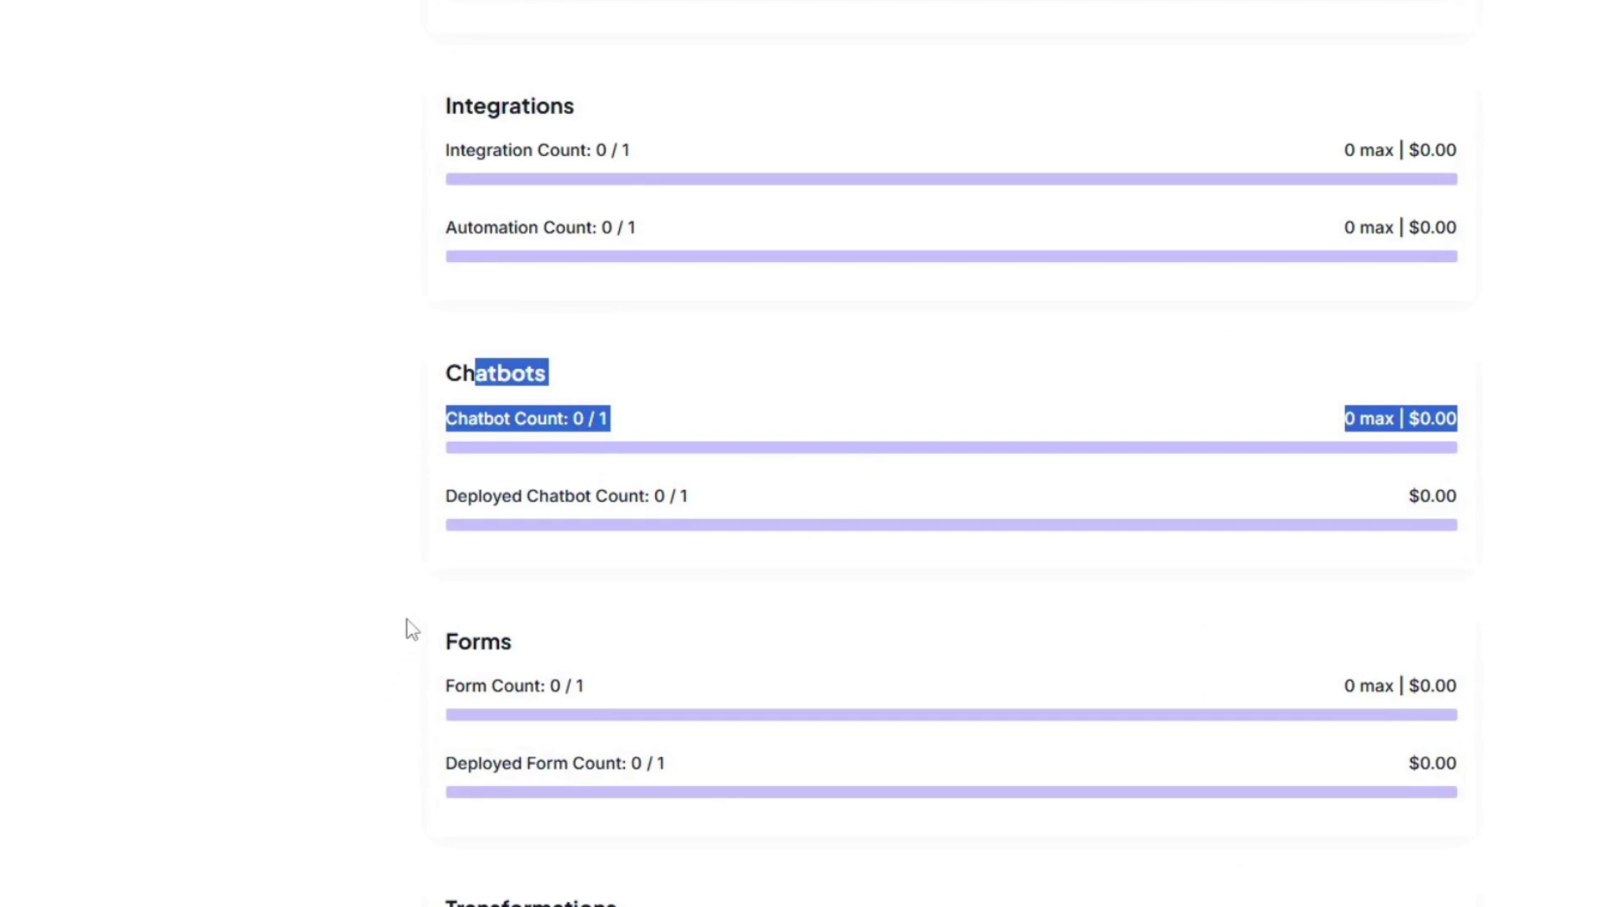
left_click(843, 799)
View the Billing settings and the plans offered on the Subscription page
left_click(105, 337)
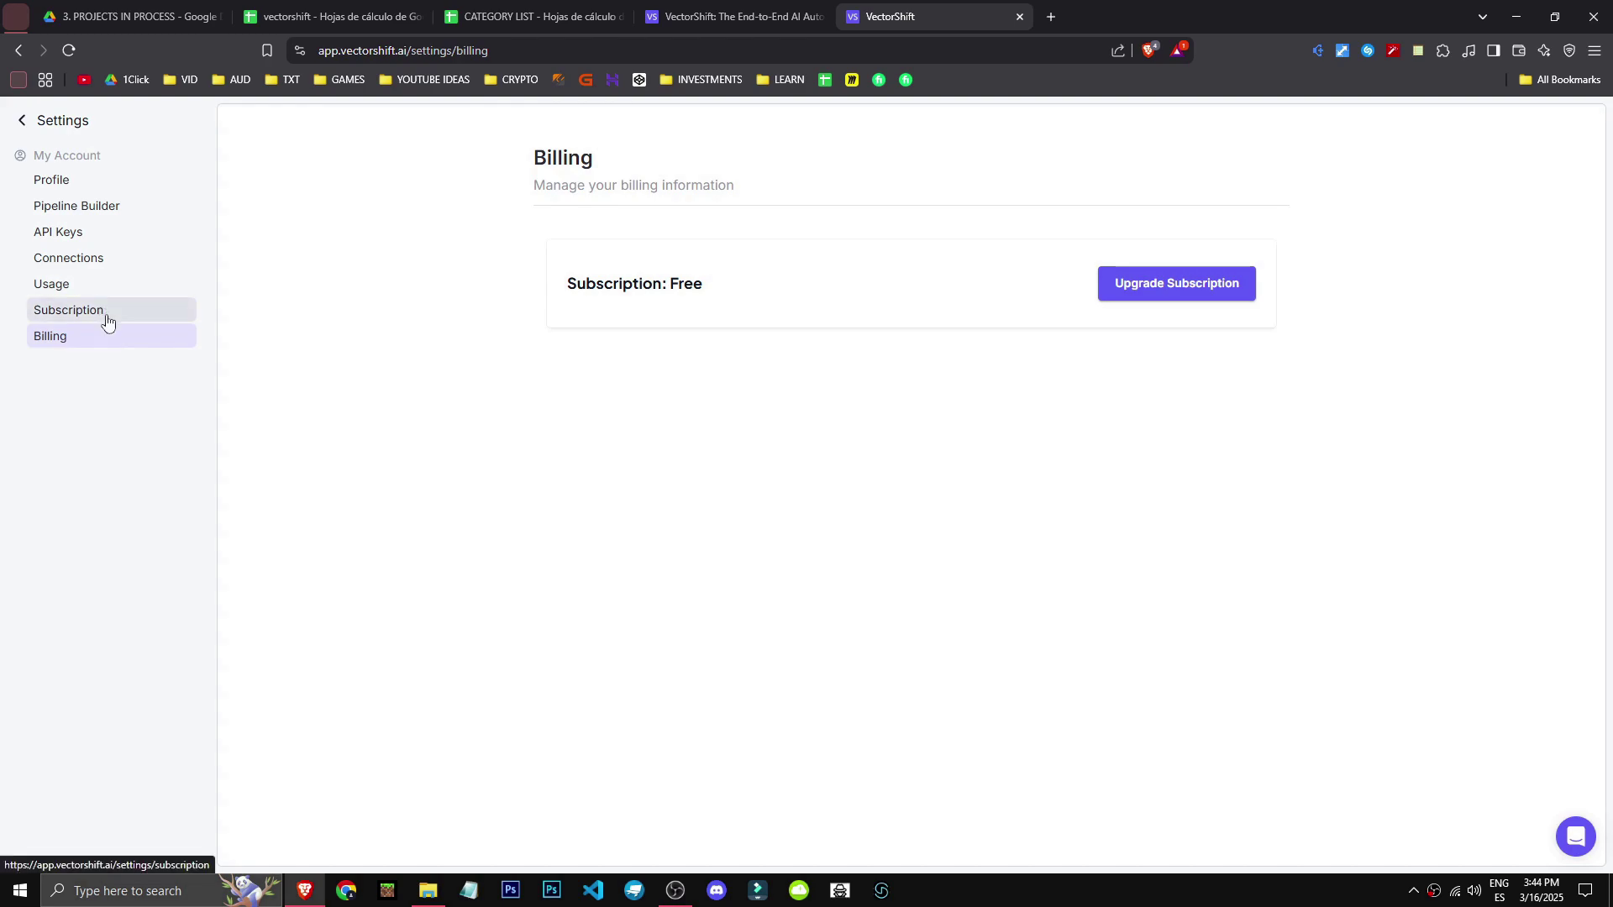
left_click(118, 312)
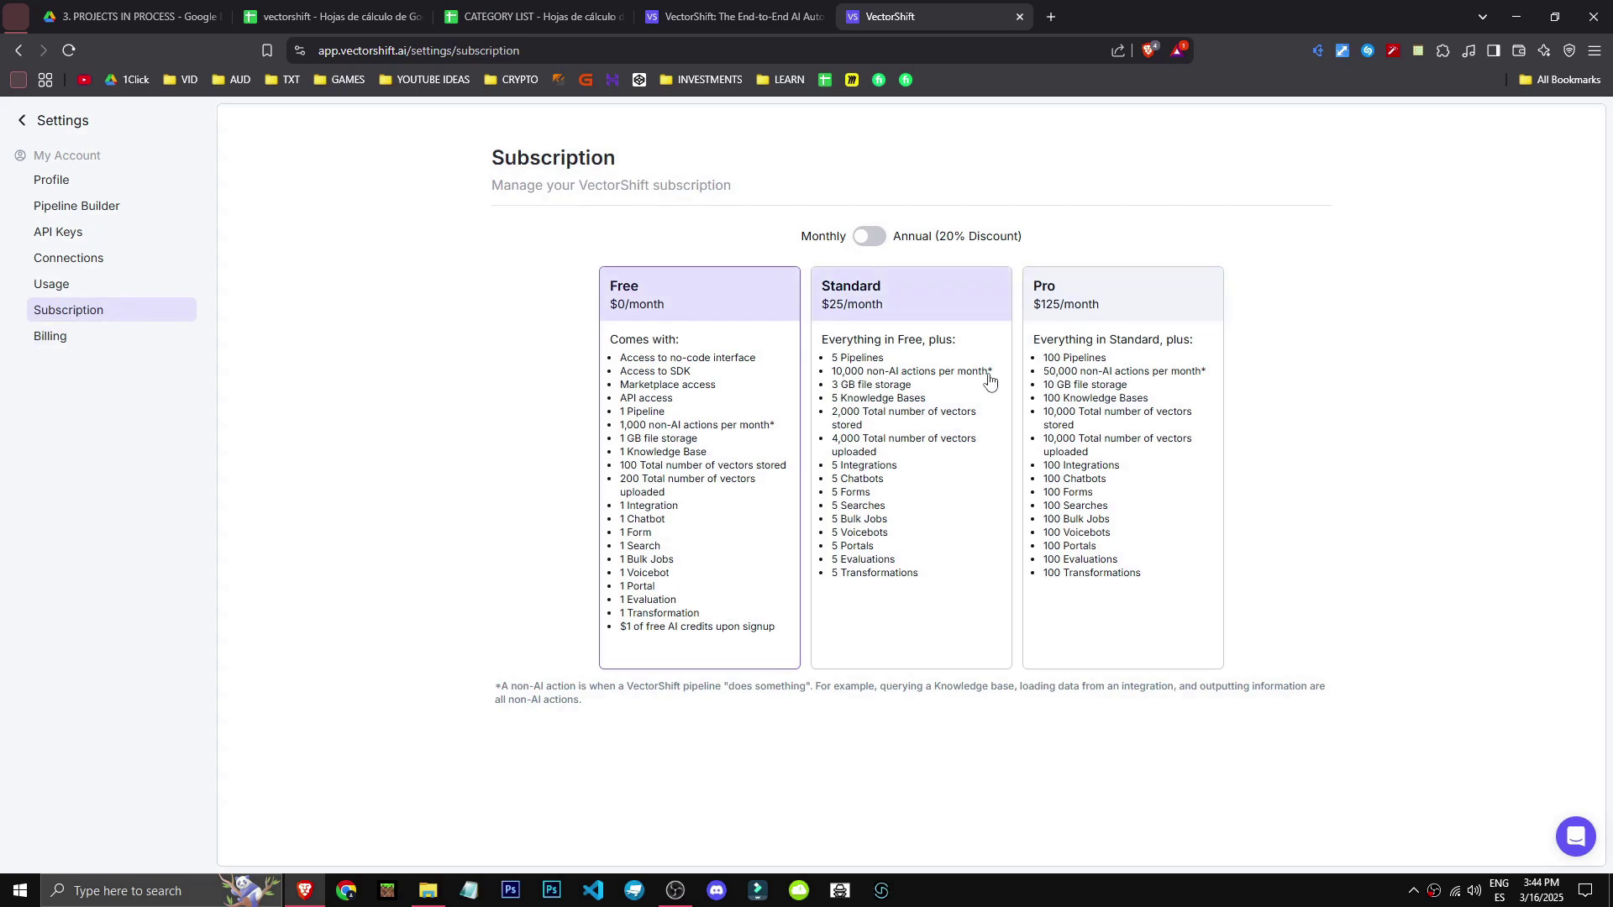
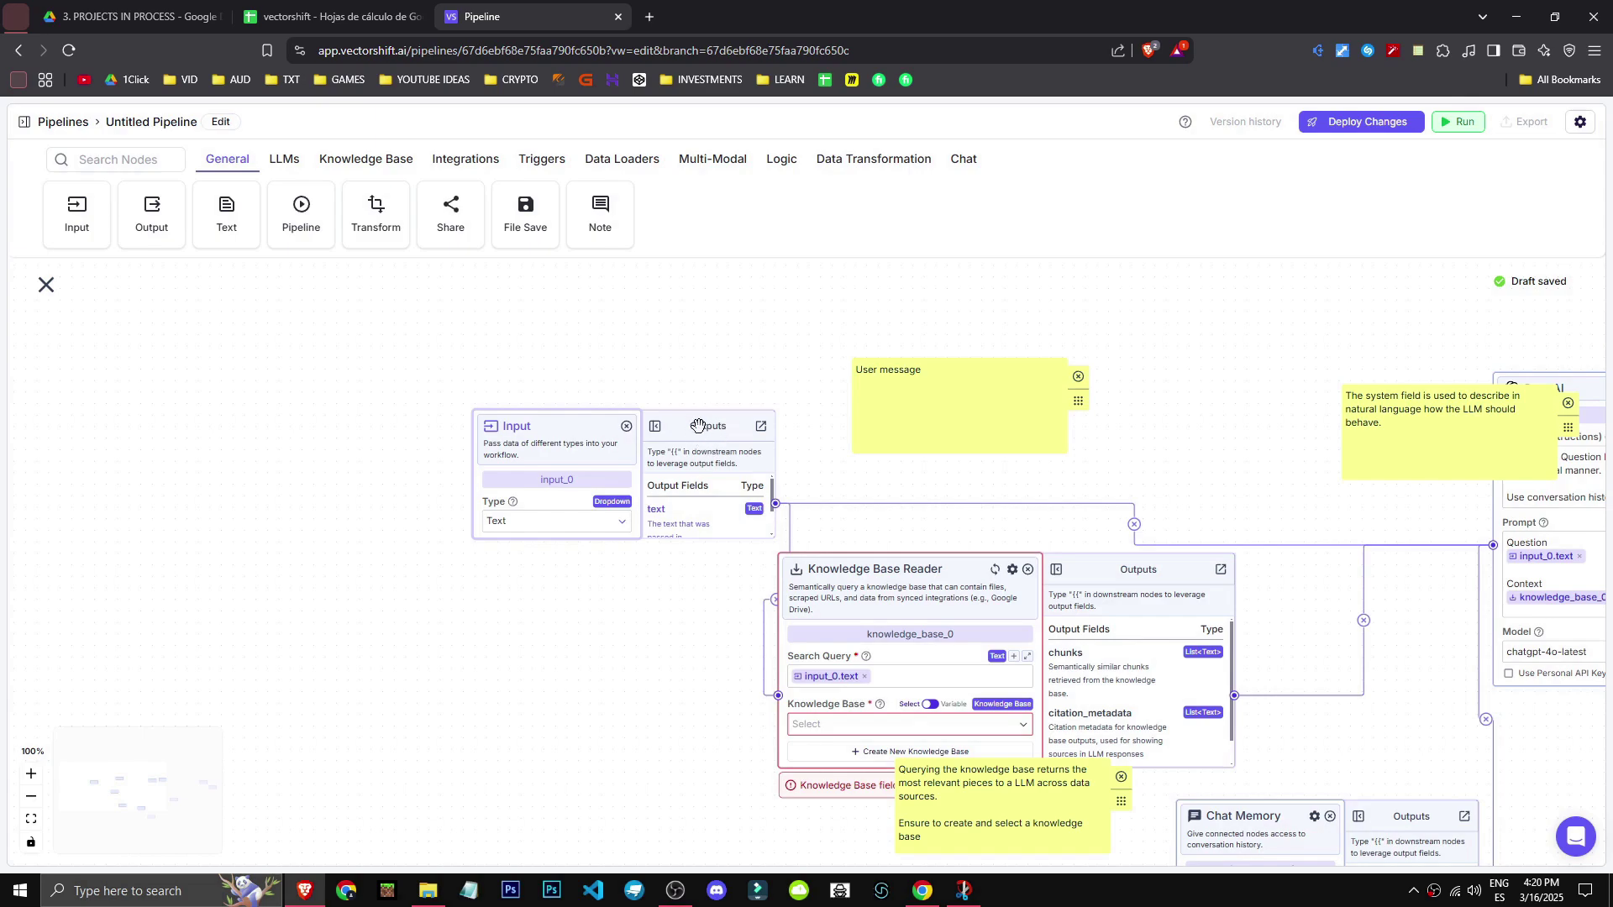
Collapse the outputs section of the Input node in the untitled pipeline
left_click(655, 426)
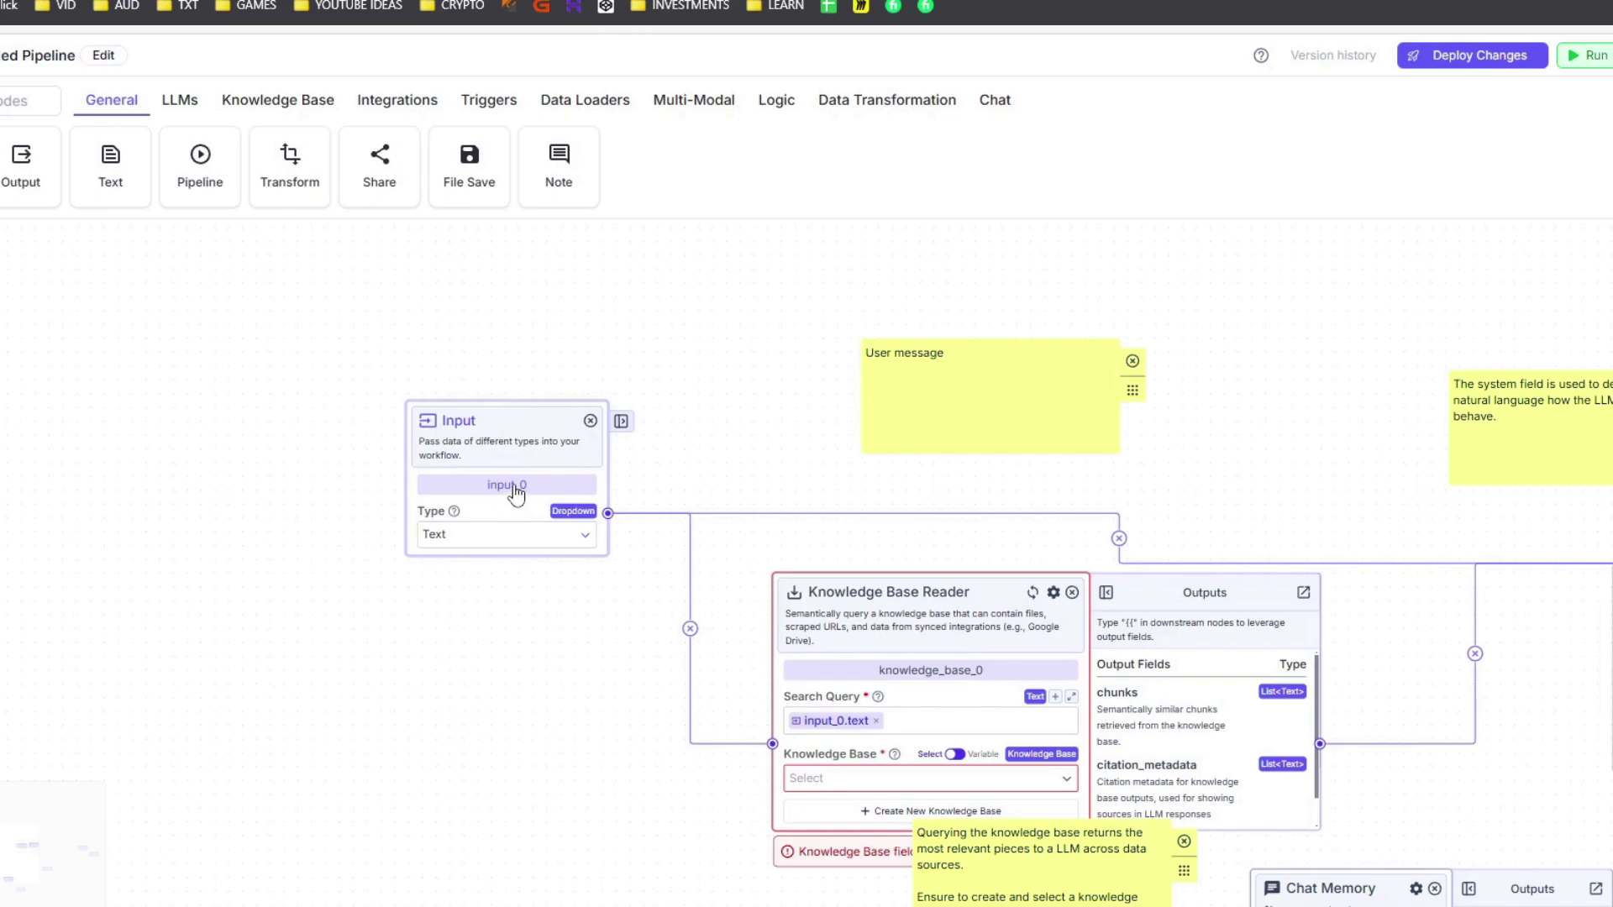
left_click(621, 421)
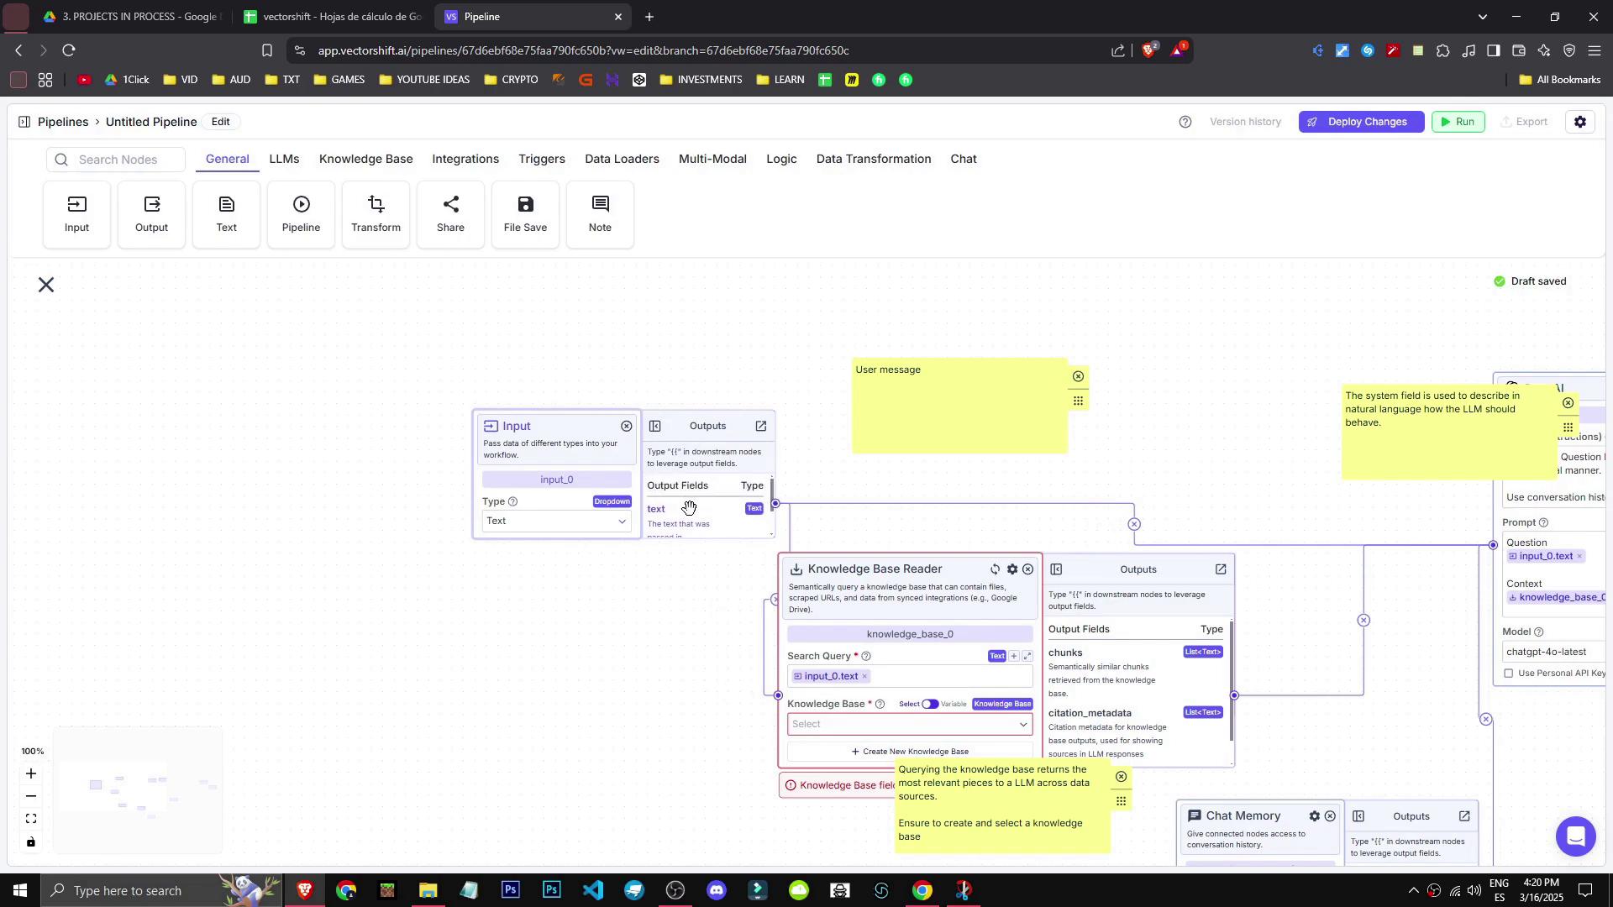
left_click(655, 428)
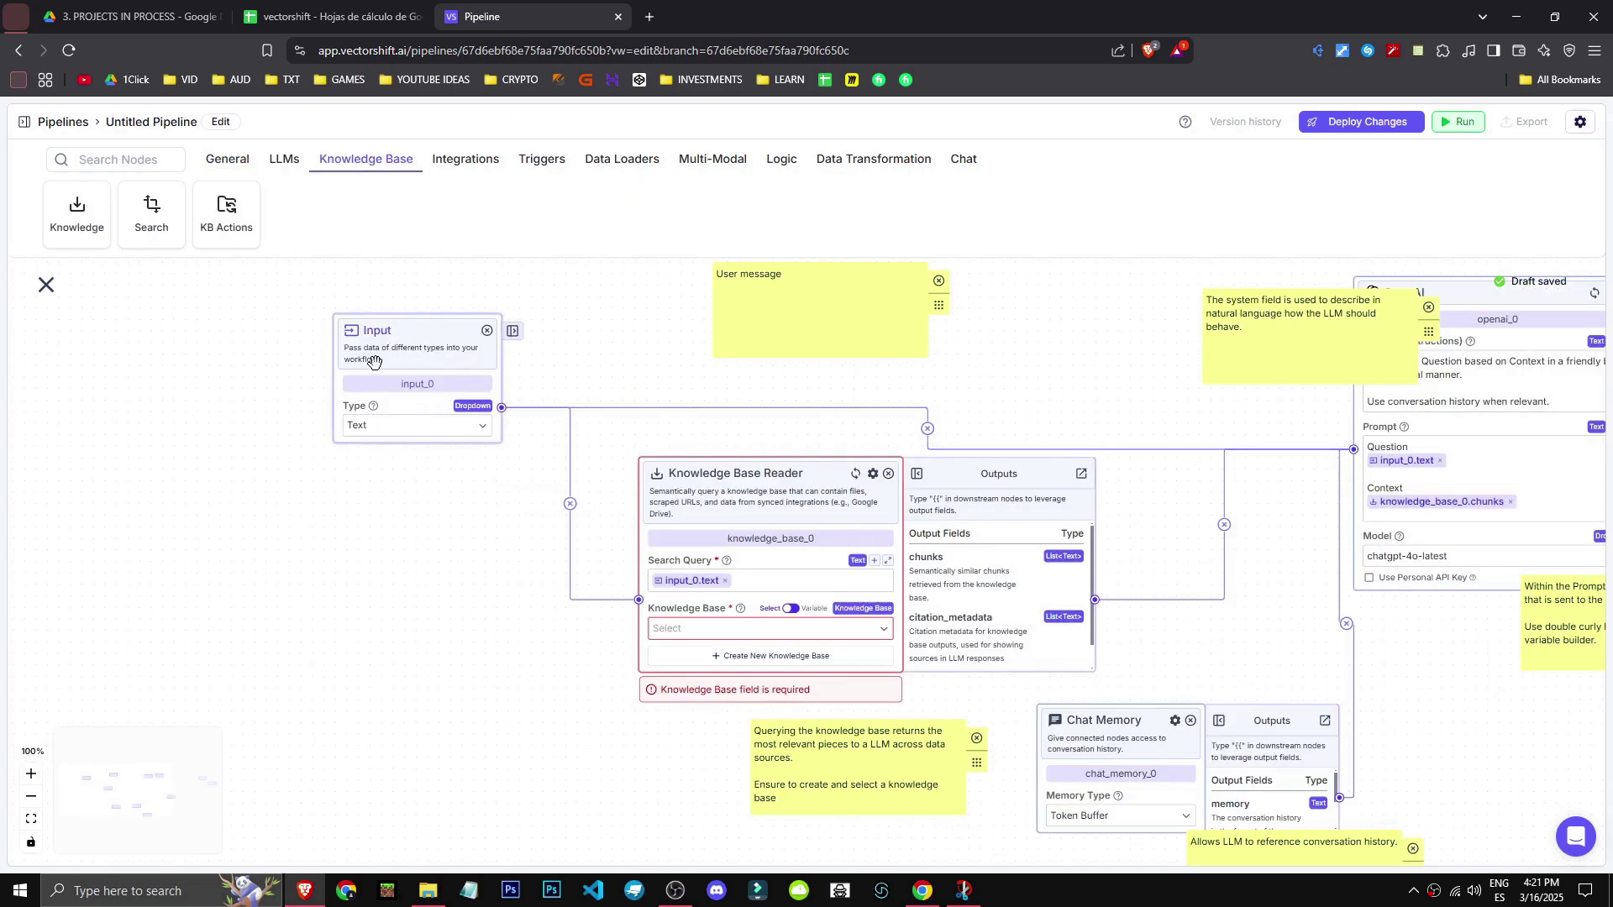
left_click(1576, 836)
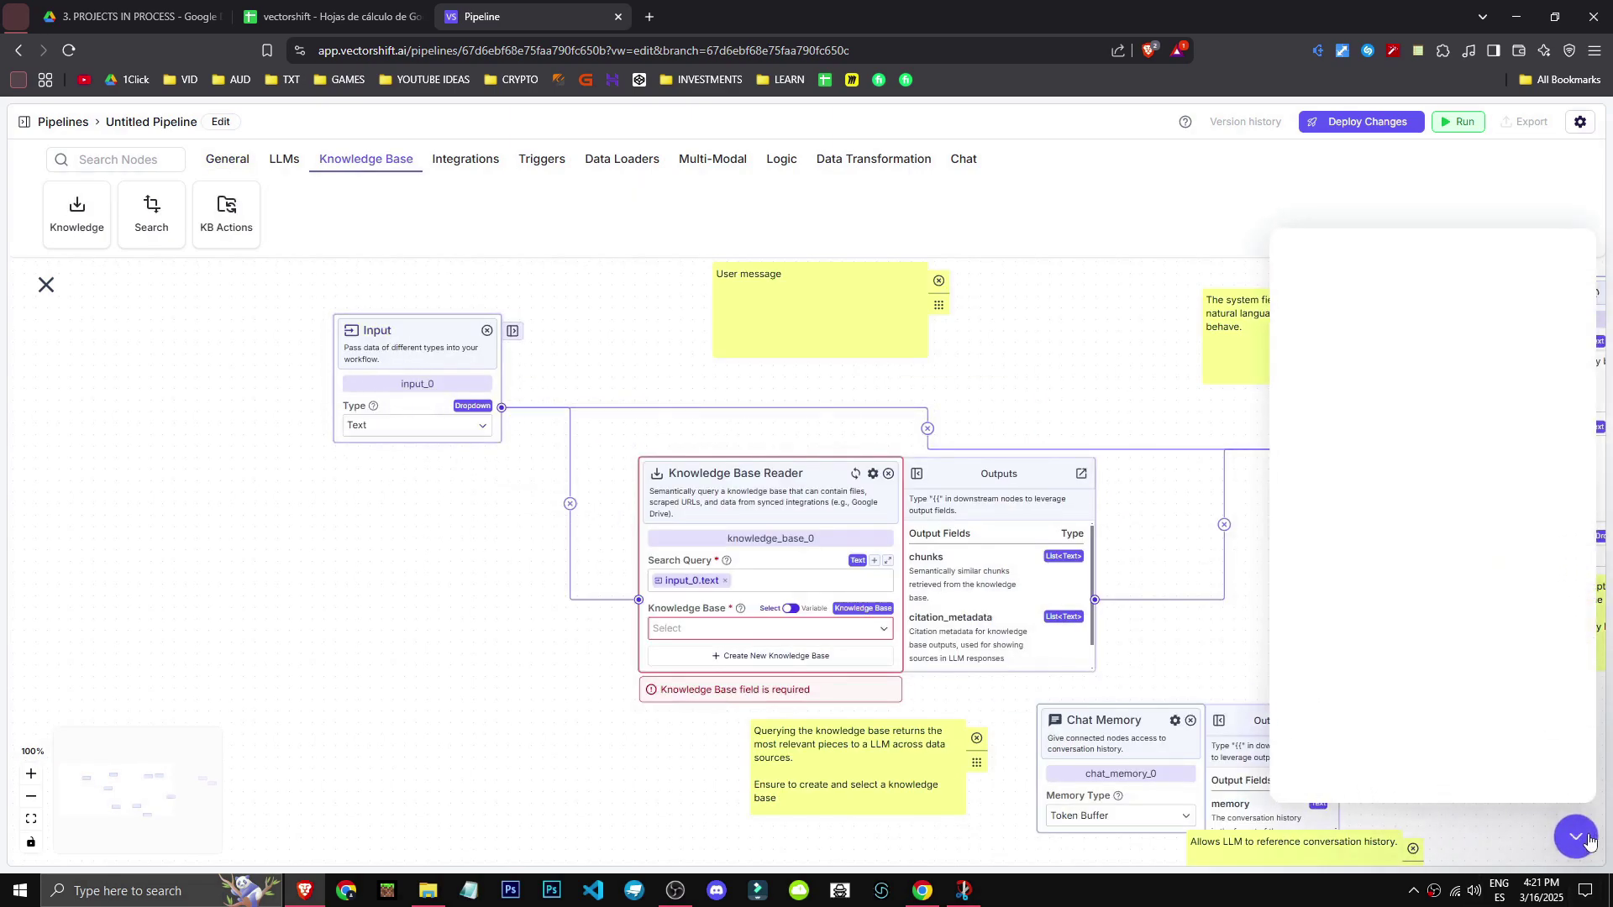
left_click(1512, 770)
left_click(1428, 702)
Open the pipeline's run configuration, close the support chat, and run the pipeline with "hola!" as input_0
left_click(1466, 123)
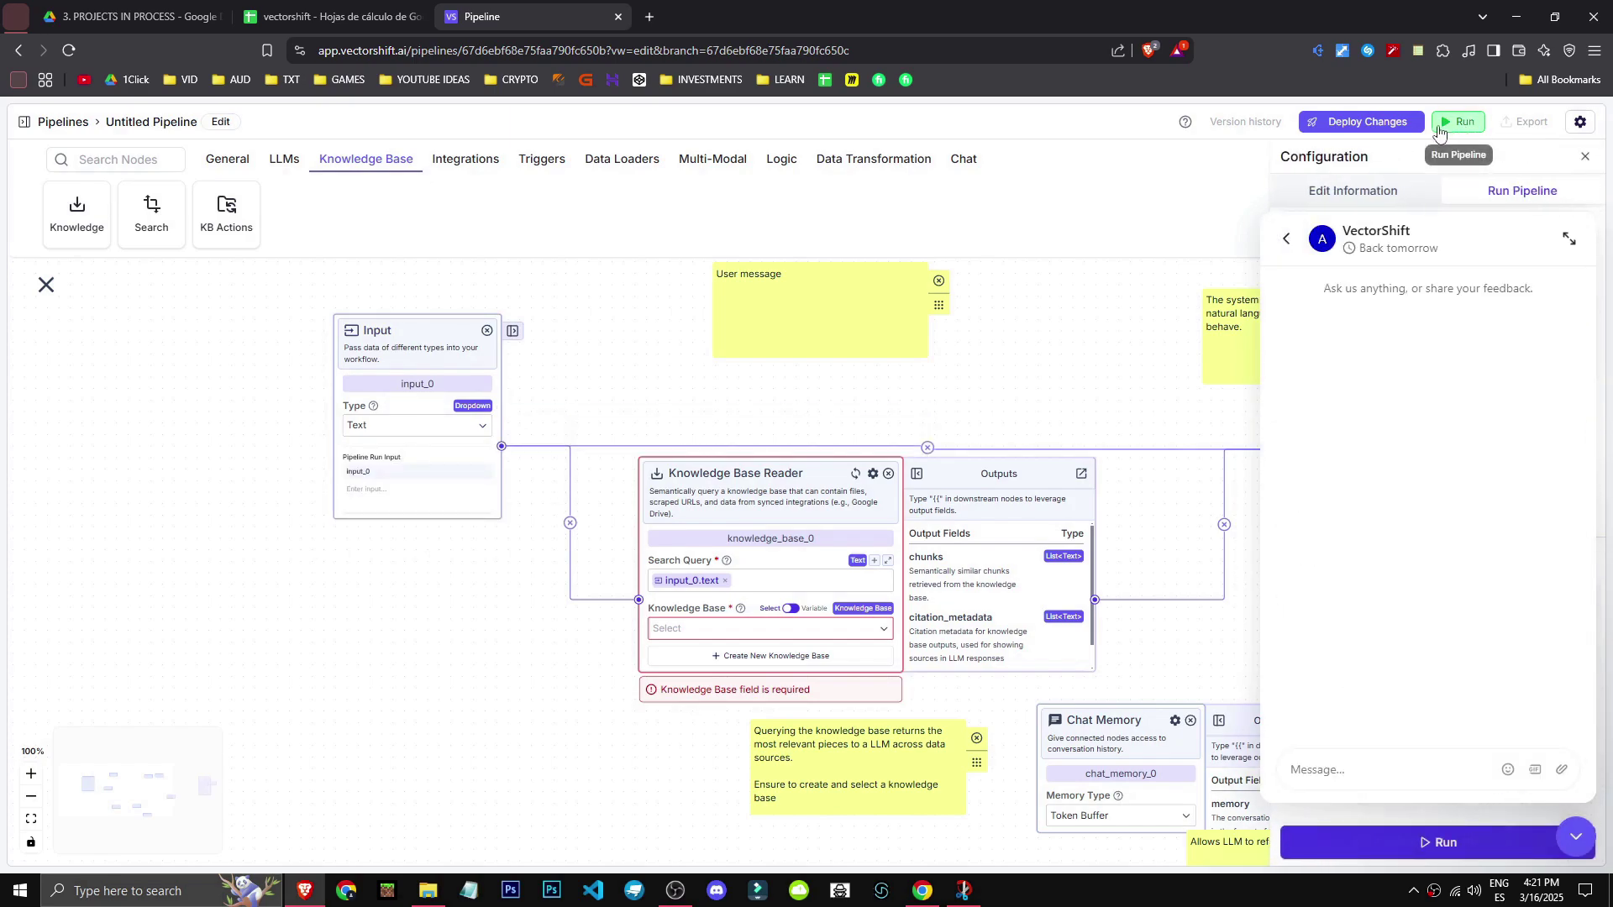
left_click(1576, 837)
left_click(1392, 334)
type("ho")
left_click(1437, 842)
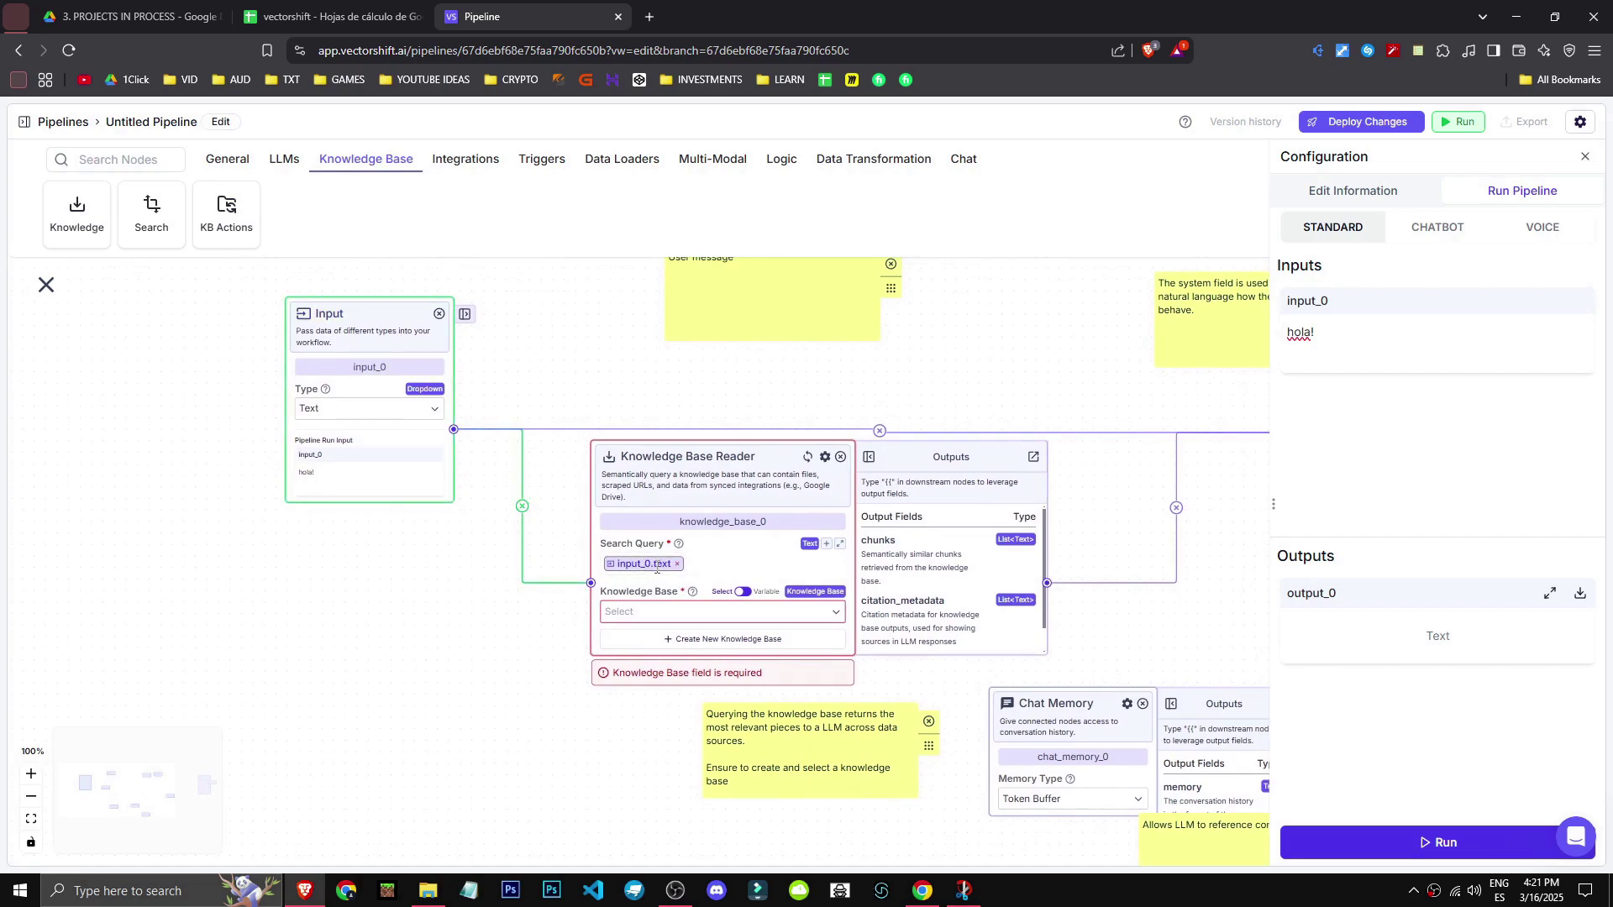
Add a second Knowledge Base Reader node below the Input node and delete it again
left_click_drag(76, 216, 231, 650)
left_click_drag(334, 638, 265, 499)
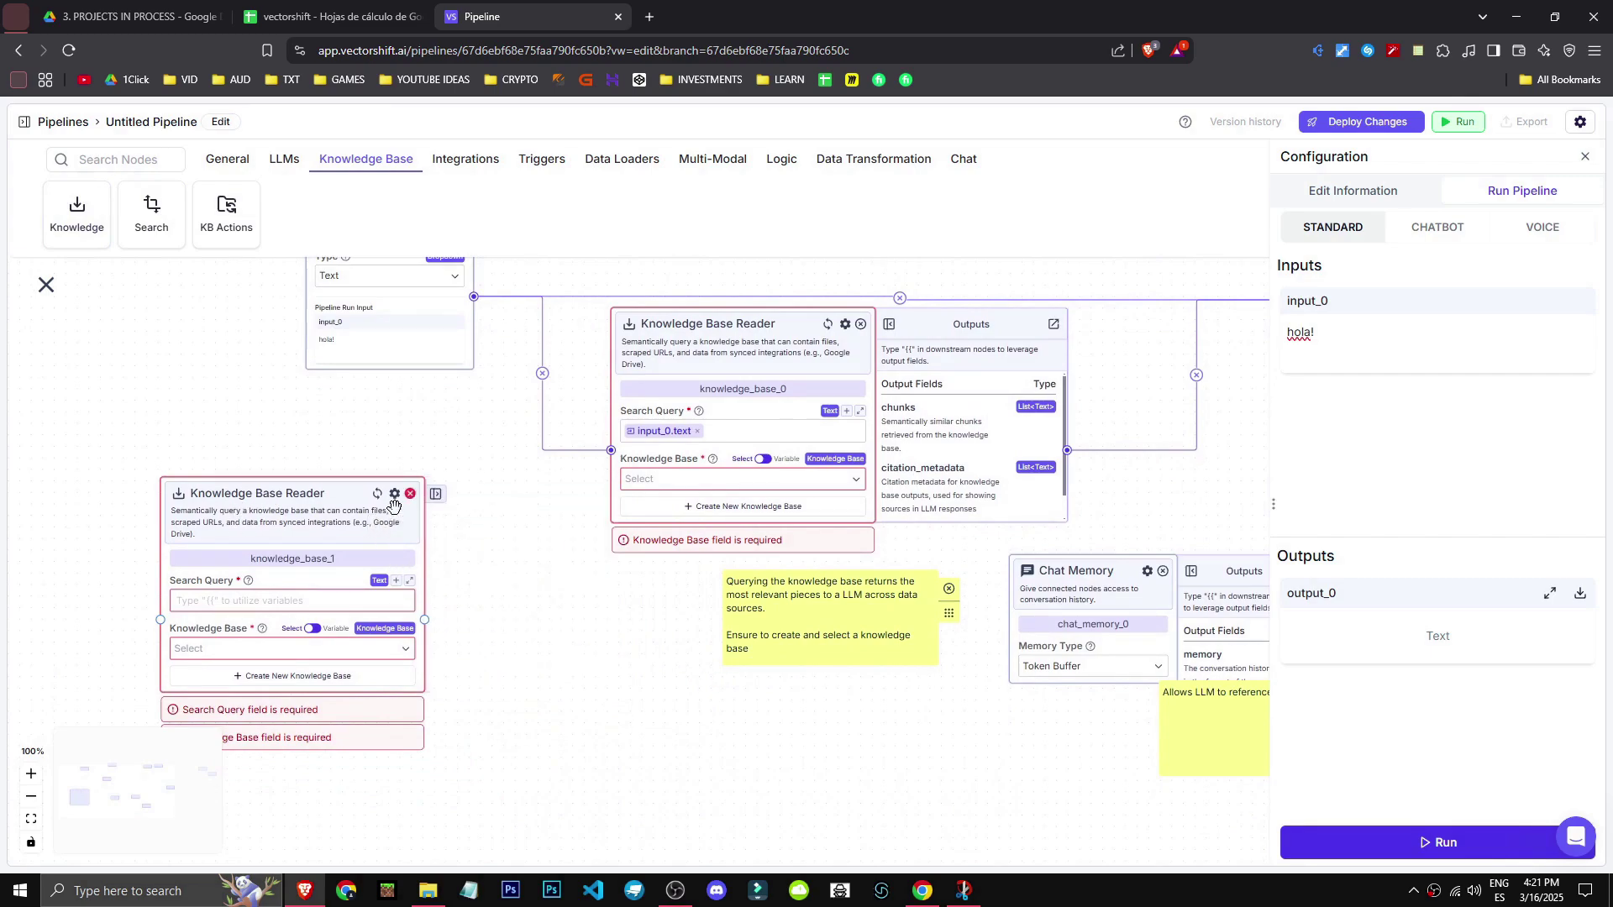
right_click(263, 502)
left_click(308, 566)
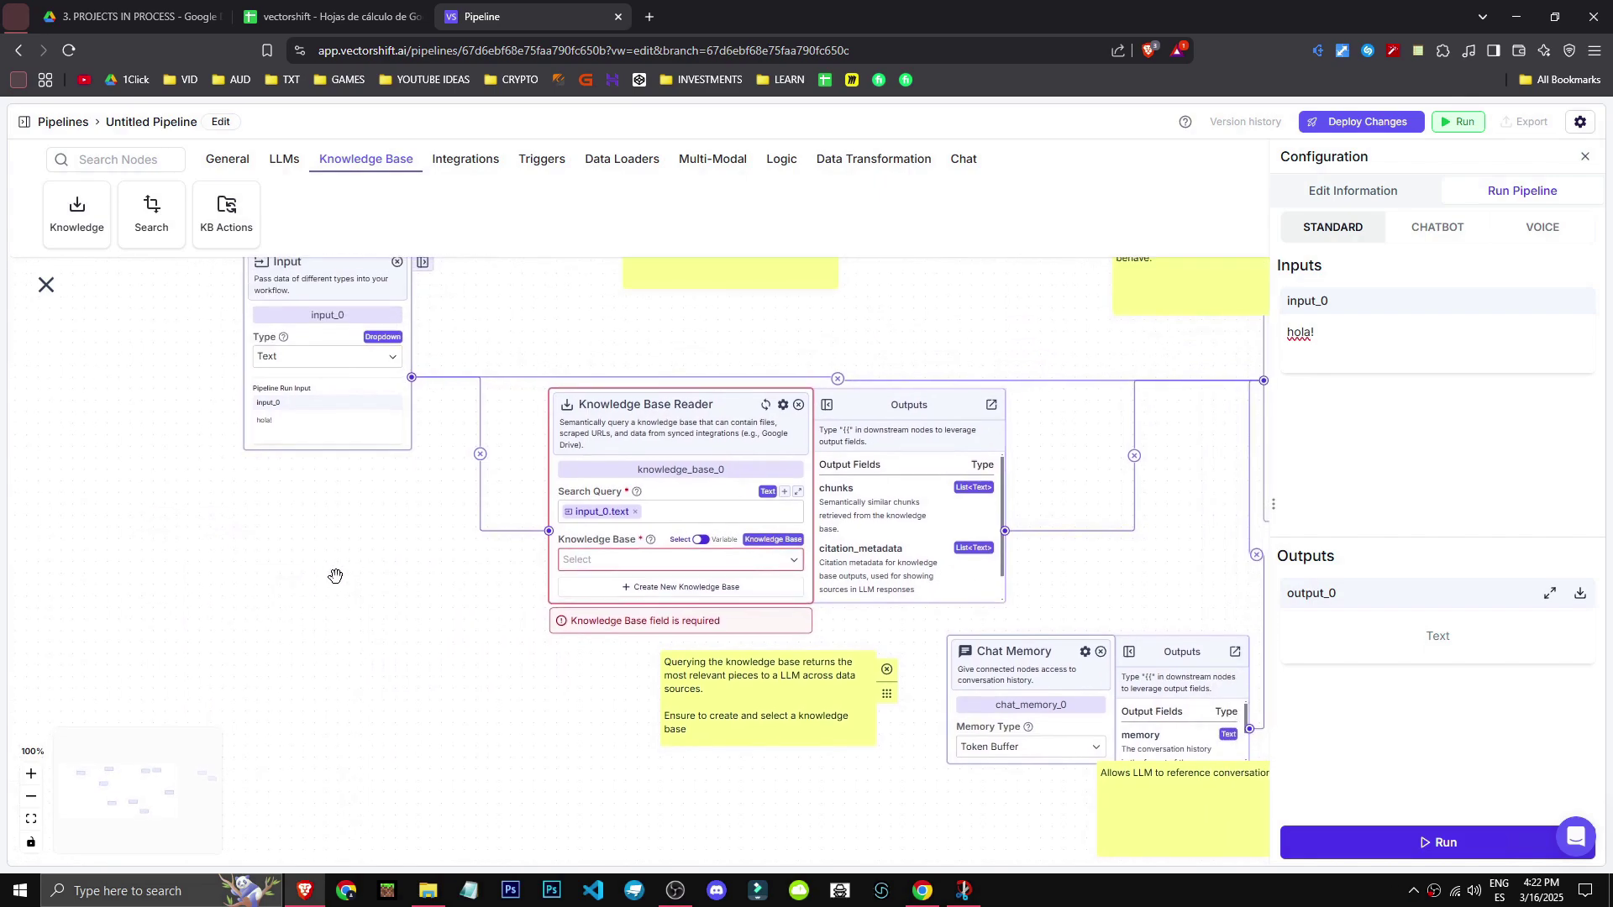
Select test as the knowledge base of the Knowledge Base Reader node
left_click(638, 560)
left_click(645, 587)
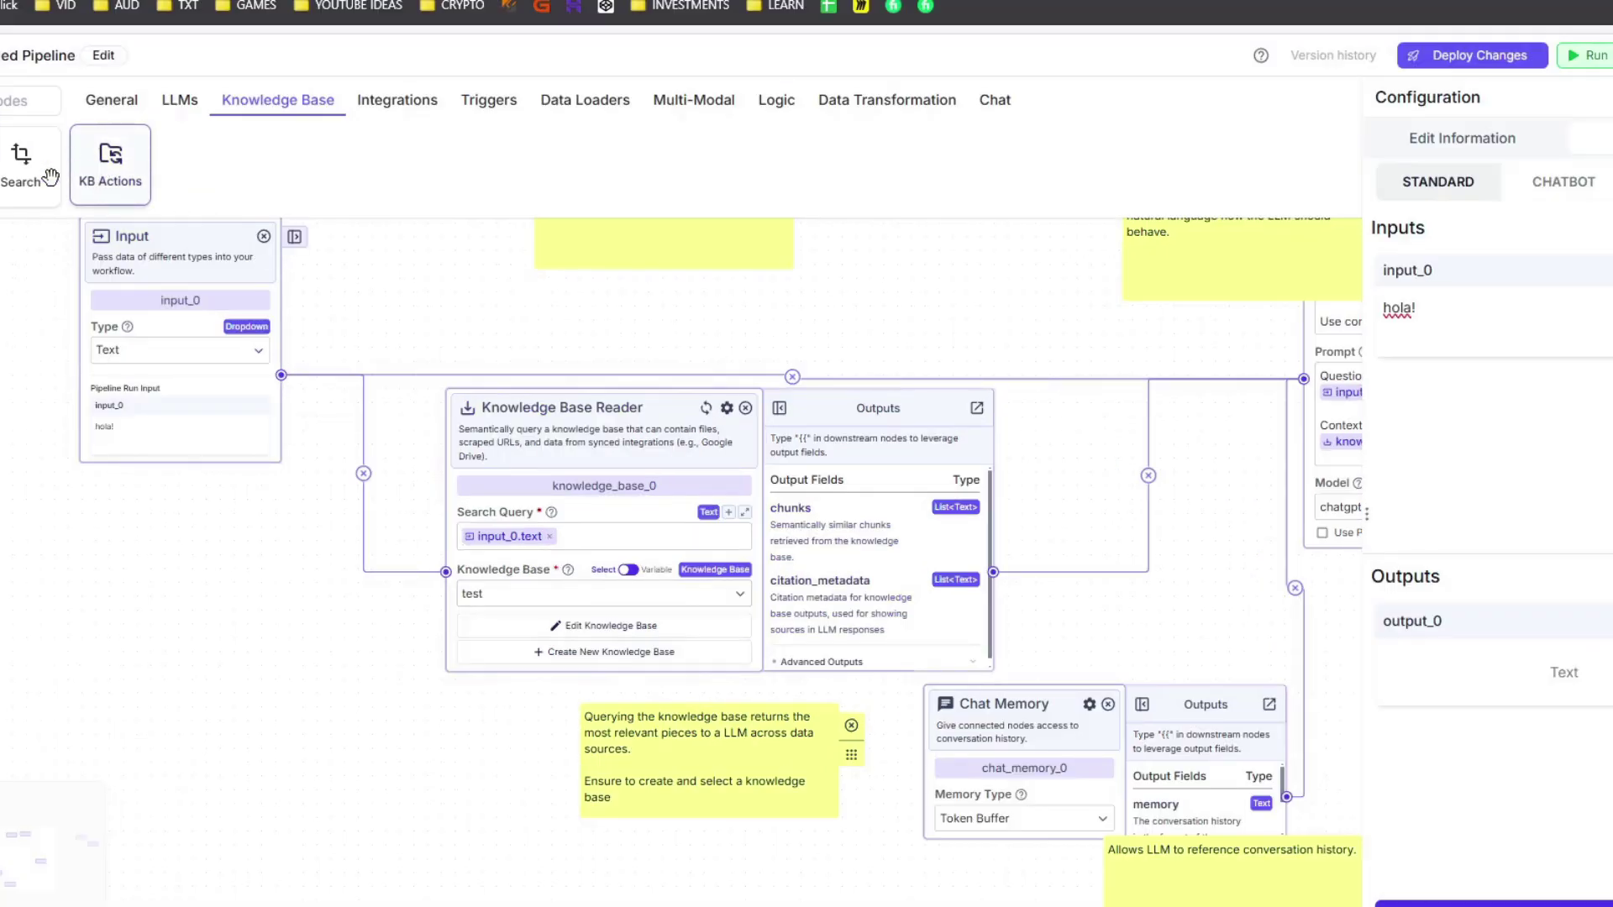
Place another Knowledge Base Reader below the existing one and try to connect it to the Input node's output
left_click_drag(99, 239, 159, 384)
left_click_drag(32, 374, 118, 609)
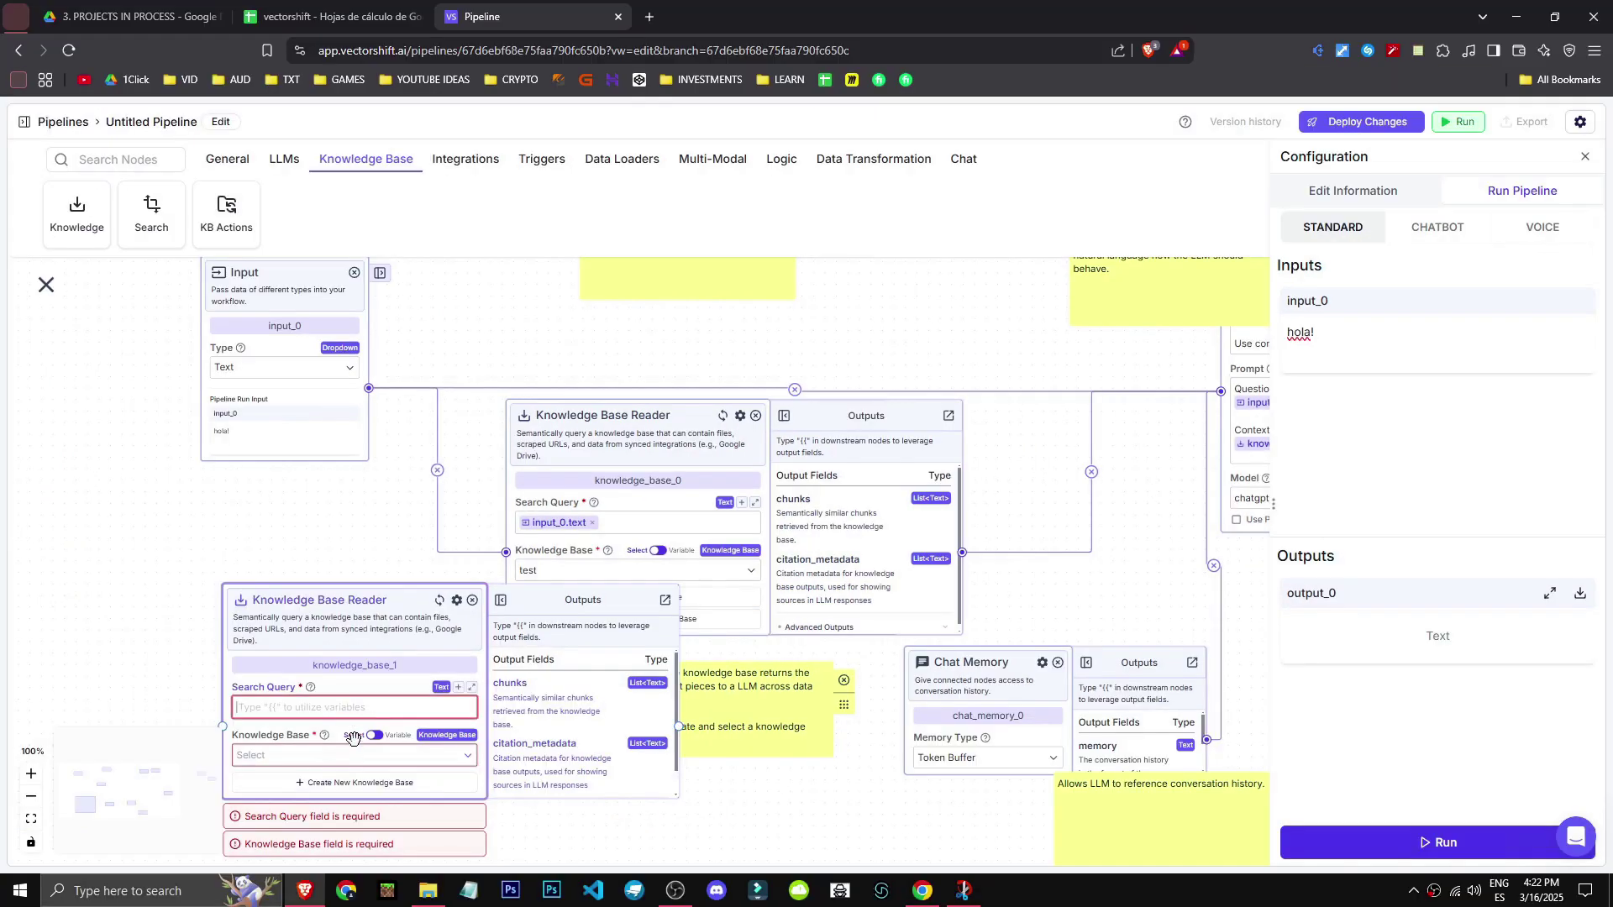
left_click(244, 816)
left_click(326, 779)
left_click_drag(223, 726, 371, 389)
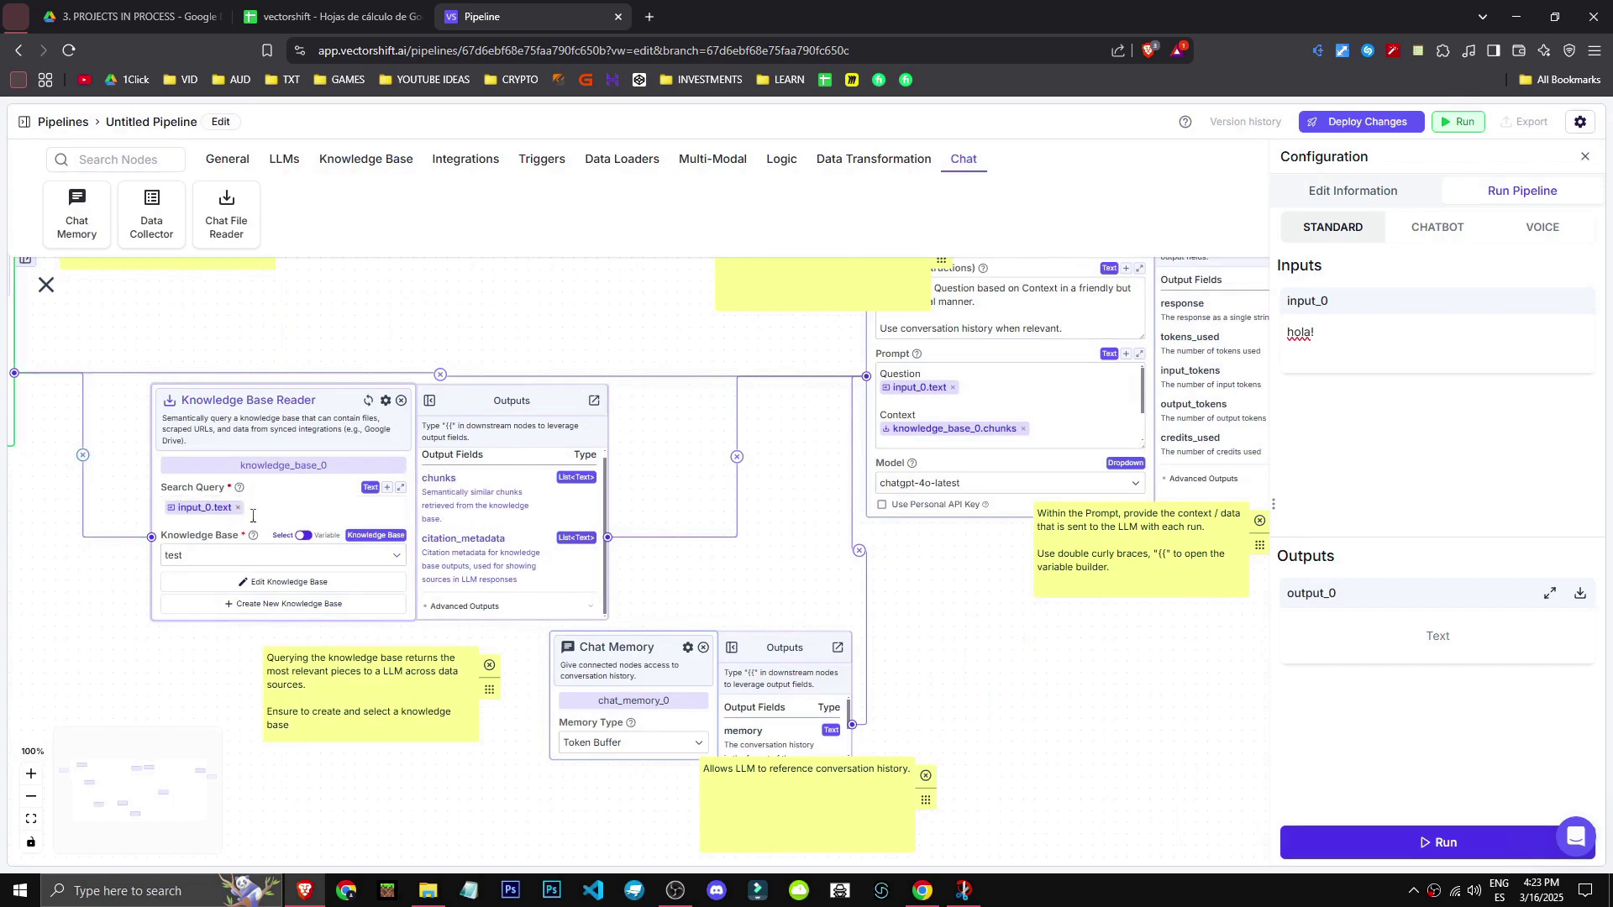
Add a second Chat Memory node below the existing one and delete it again
left_click_drag(137, 484, 286, 553)
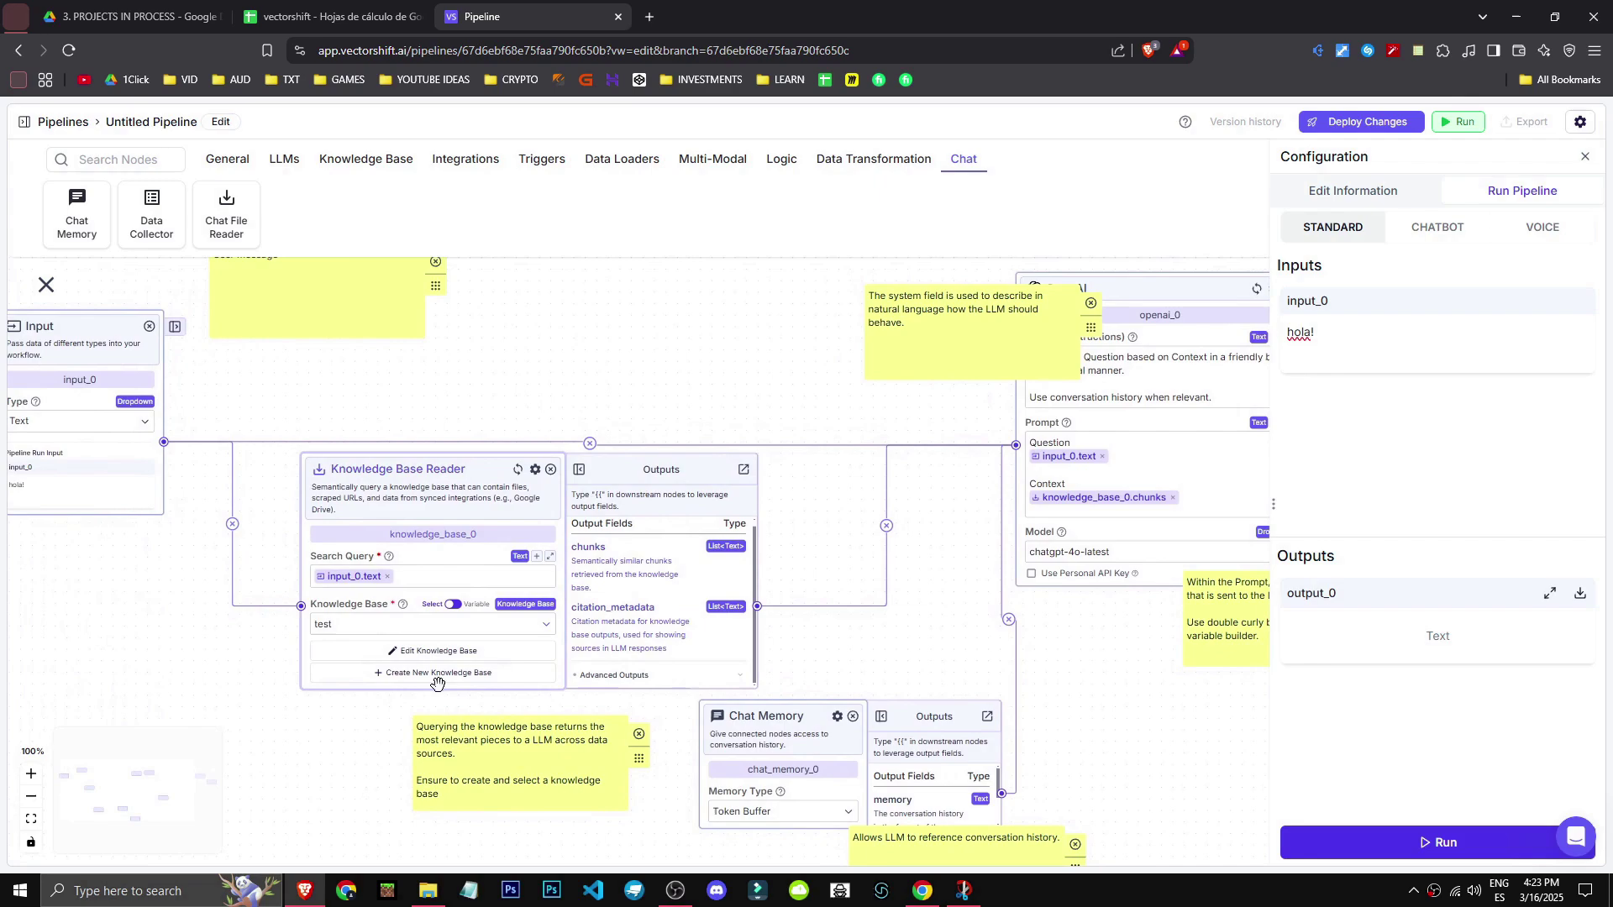
left_click_drag(406, 574, 328, 424)
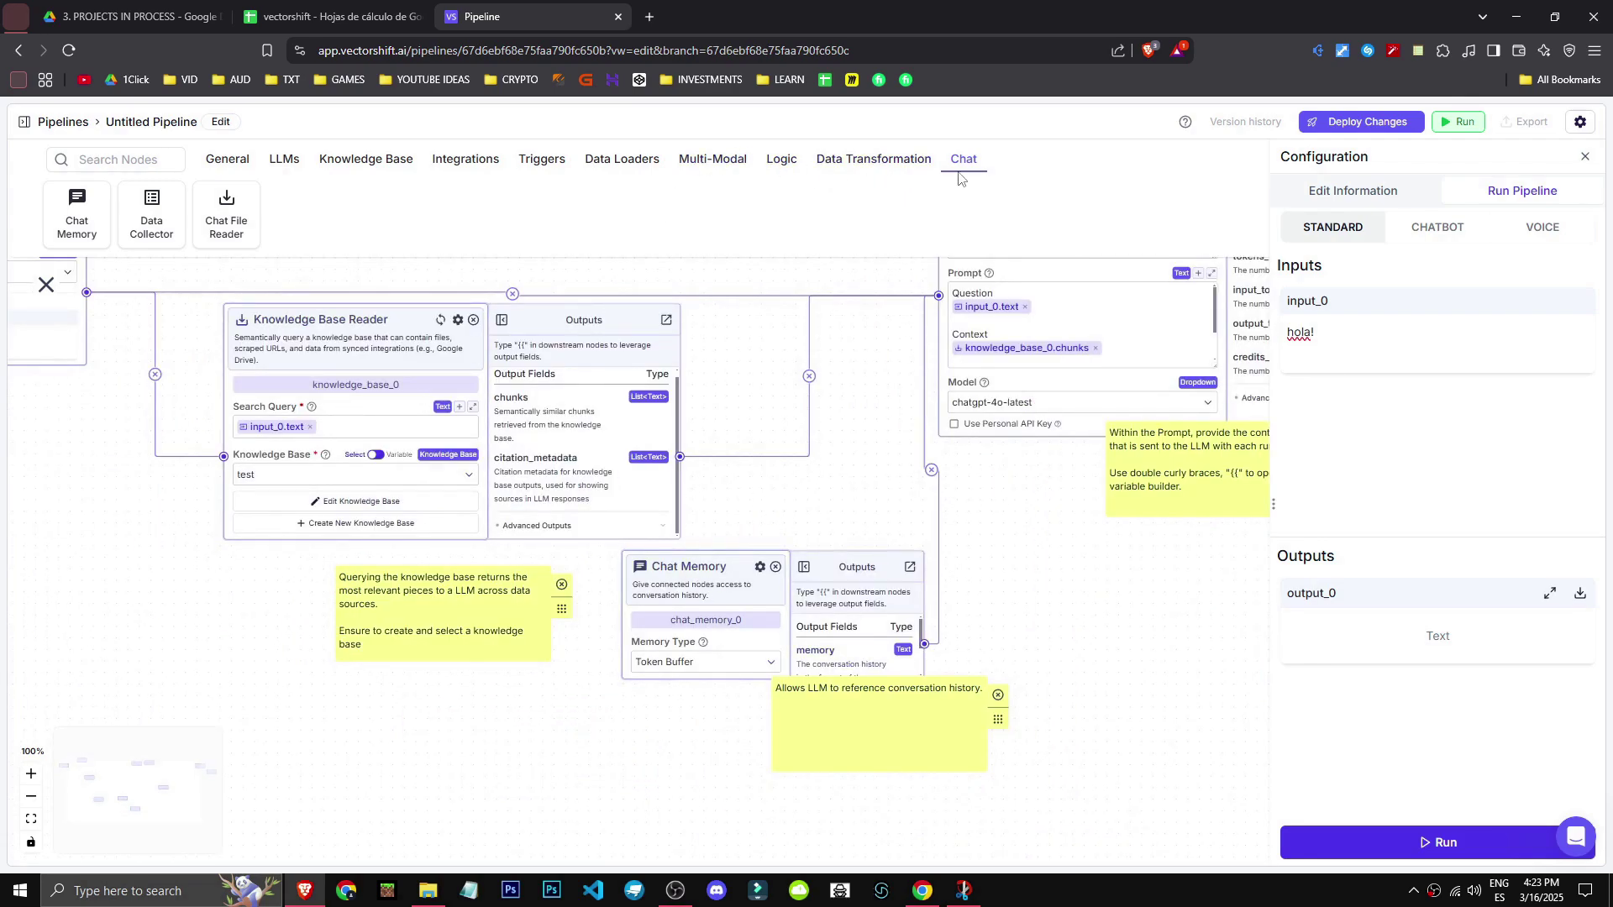
left_click_drag(76, 214, 469, 761)
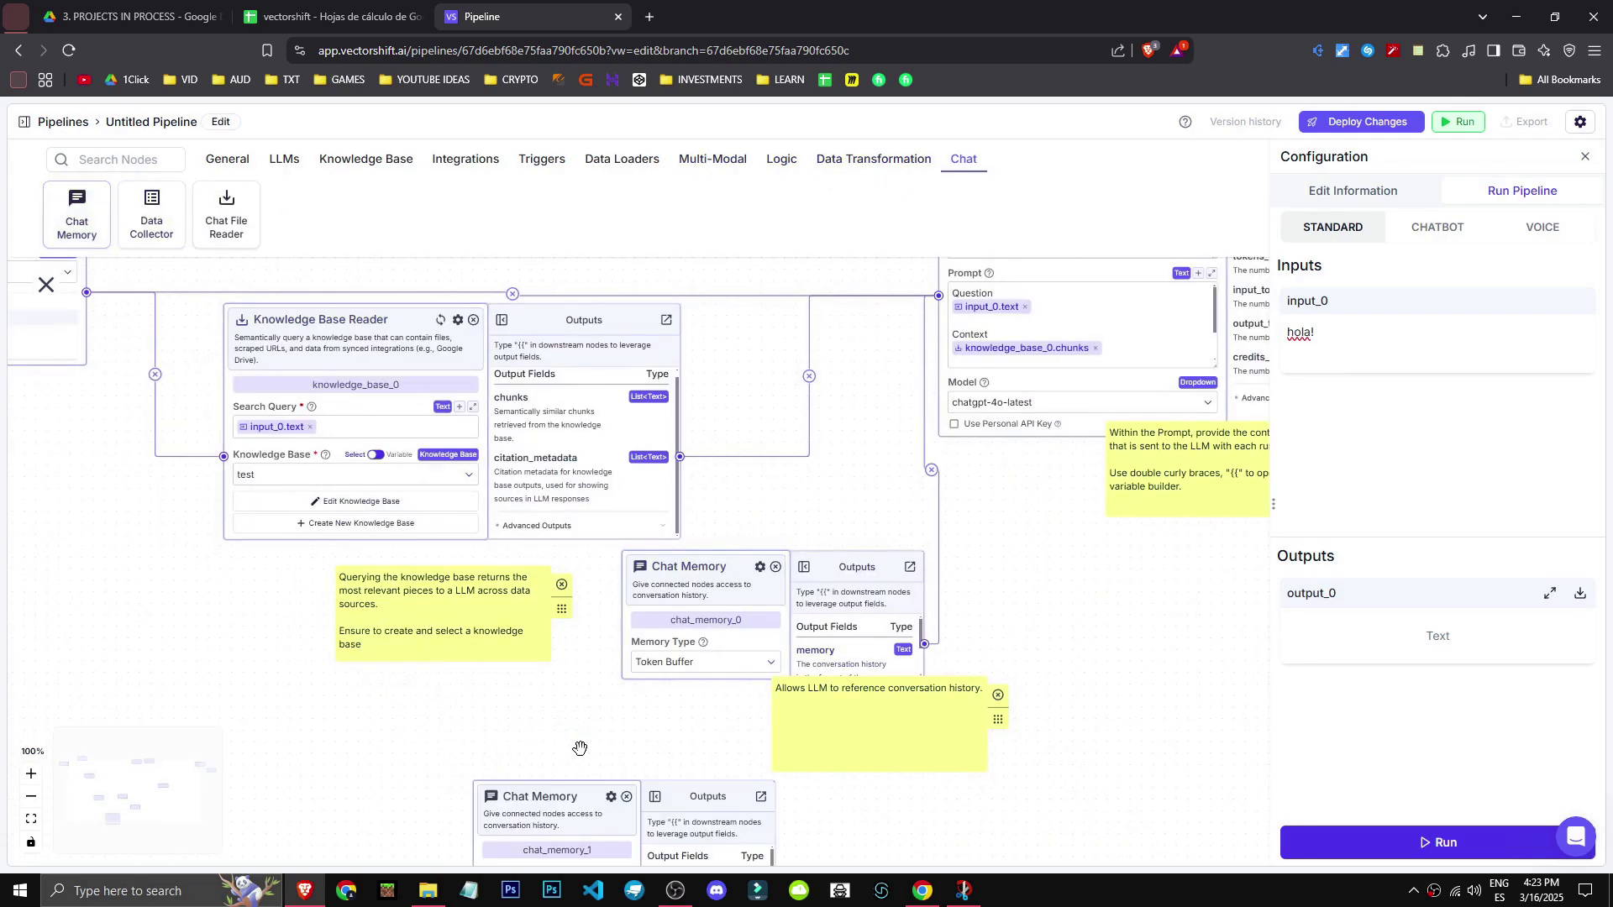
left_click_drag(602, 751, 557, 556)
left_click_drag(645, 508, 630, 515)
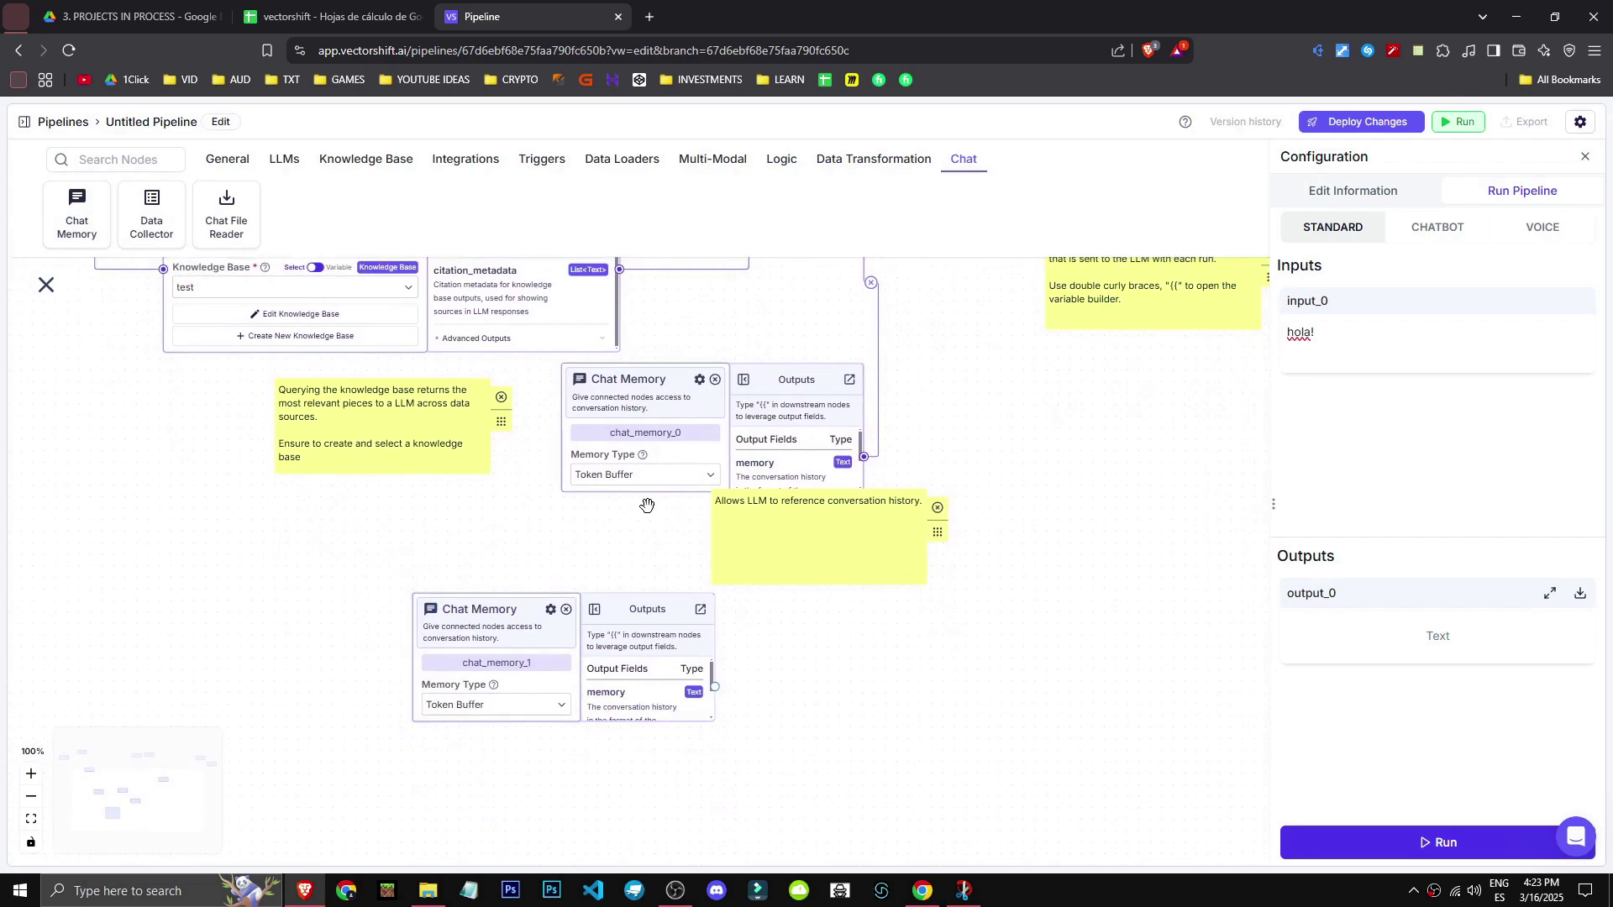
right_click(490, 638)
left_click(528, 704)
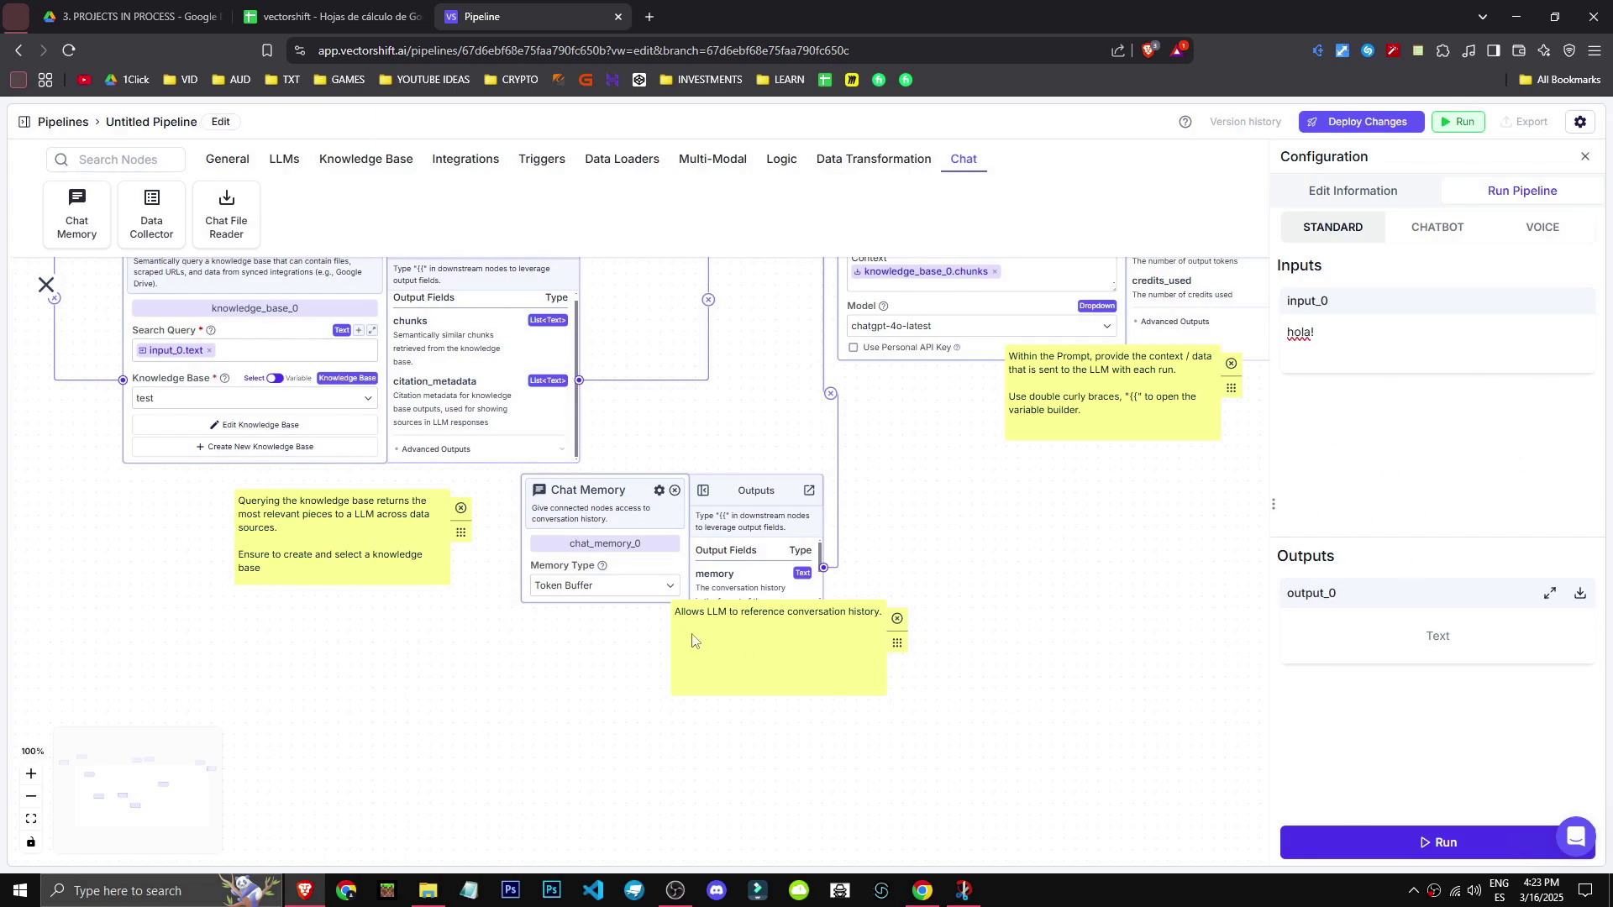
Move the conversation history note clear of the Chat Memory node and keep that node's memory type at Token Buffer
left_click_drag(708, 616, 851, 616)
left_click(601, 585)
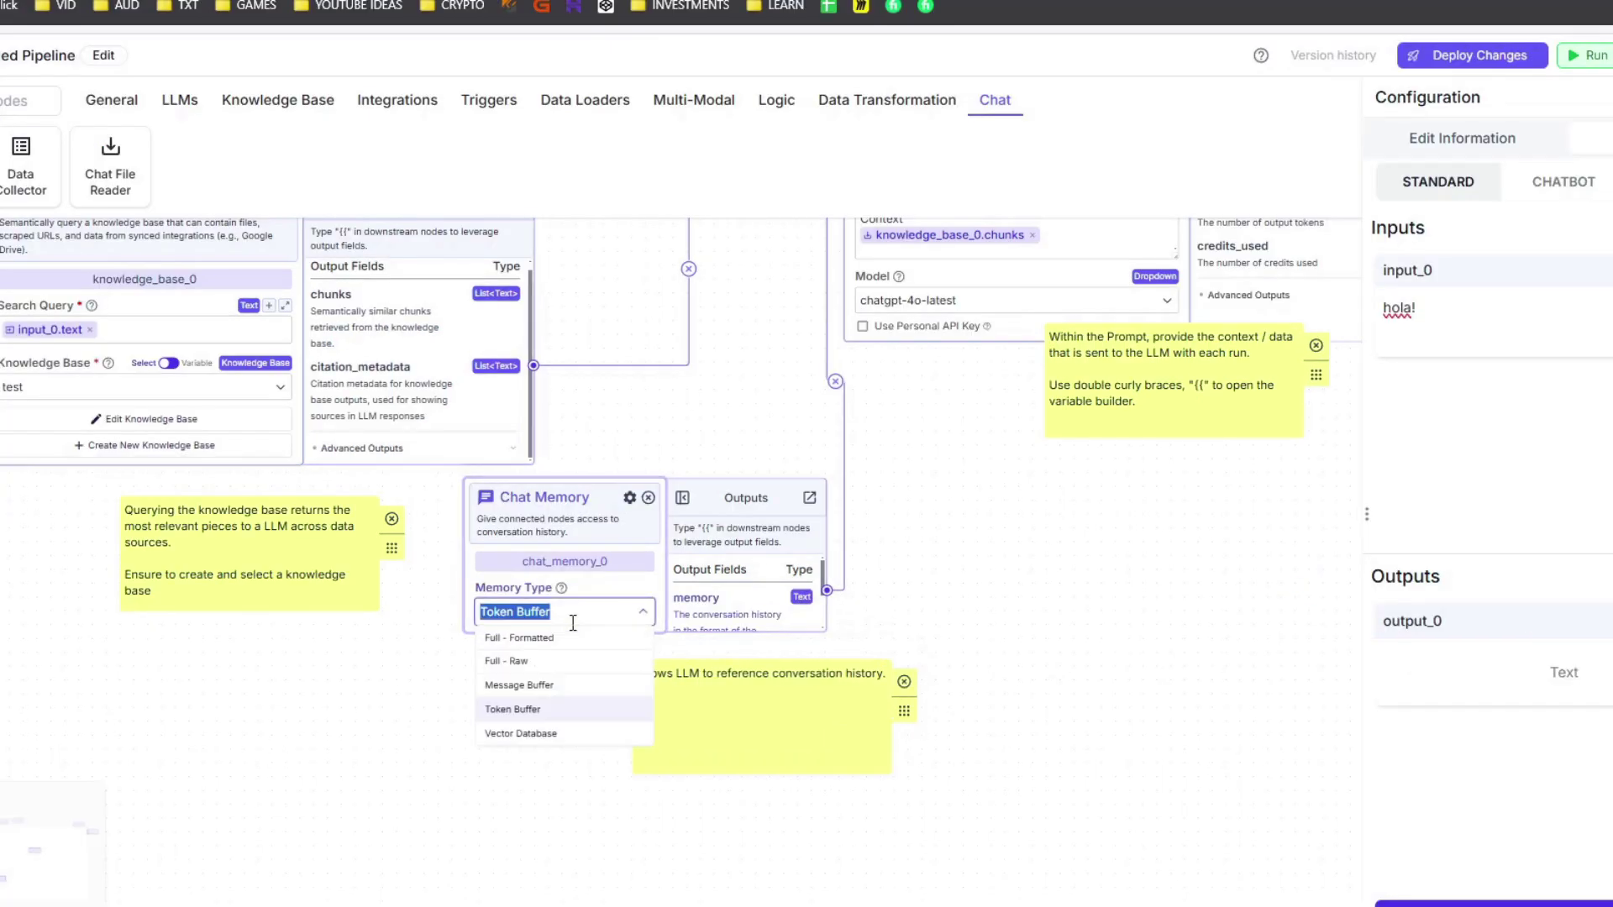
left_click(561, 721)
right_click(393, 823)
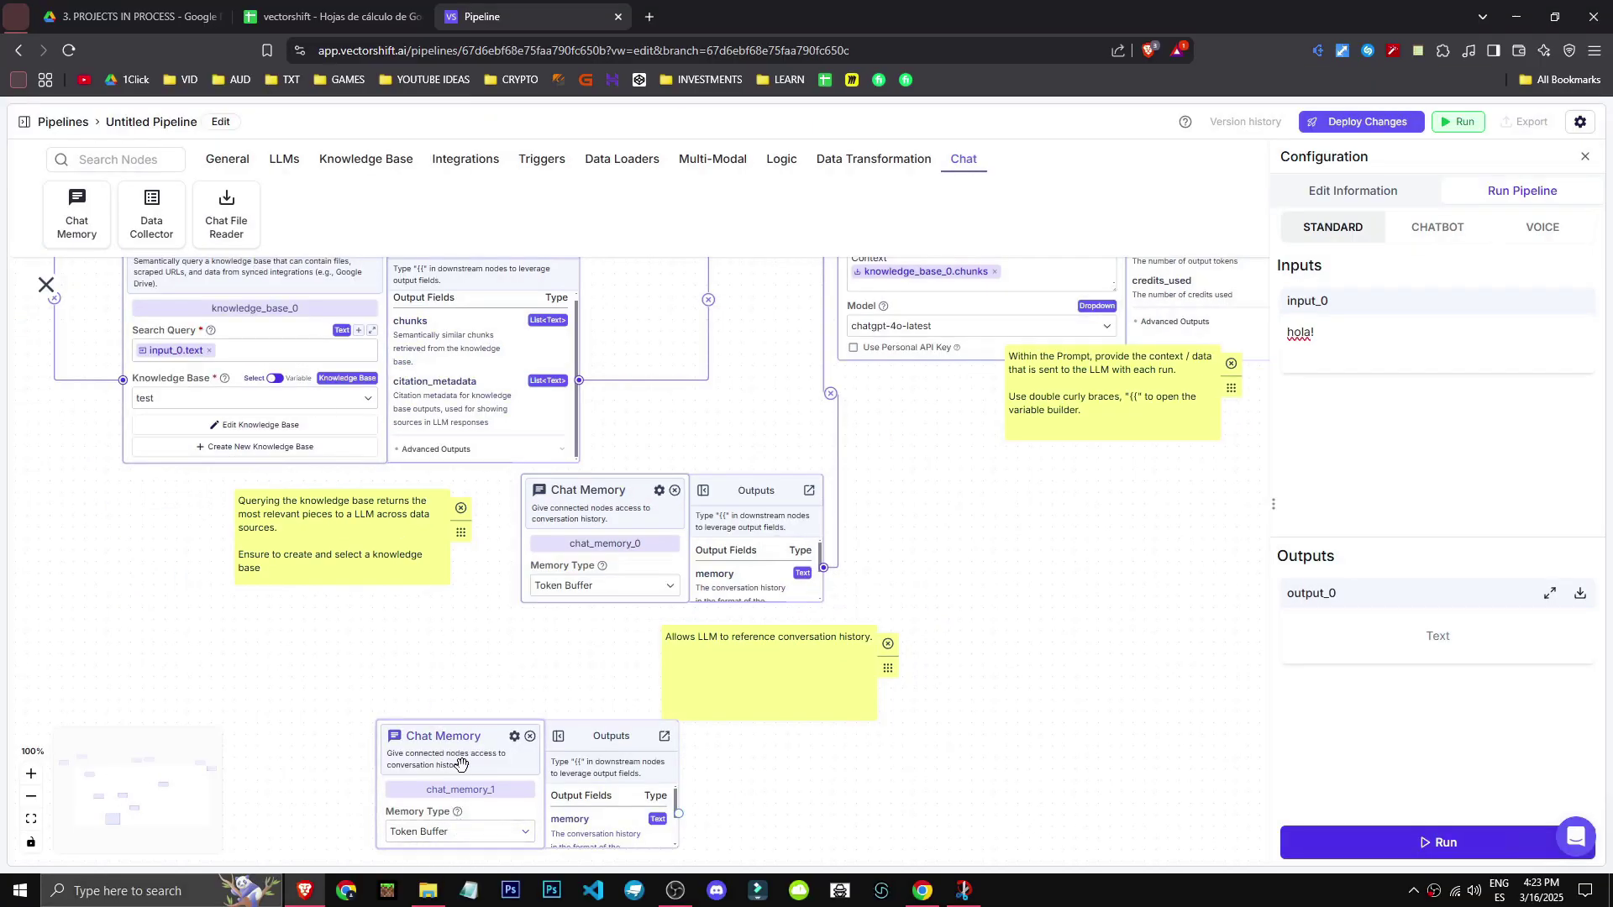
Show the available LLM nodes and examine the OpenAI node's system instructions, prompt and model settings
left_click_drag(748, 290, 695, 524)
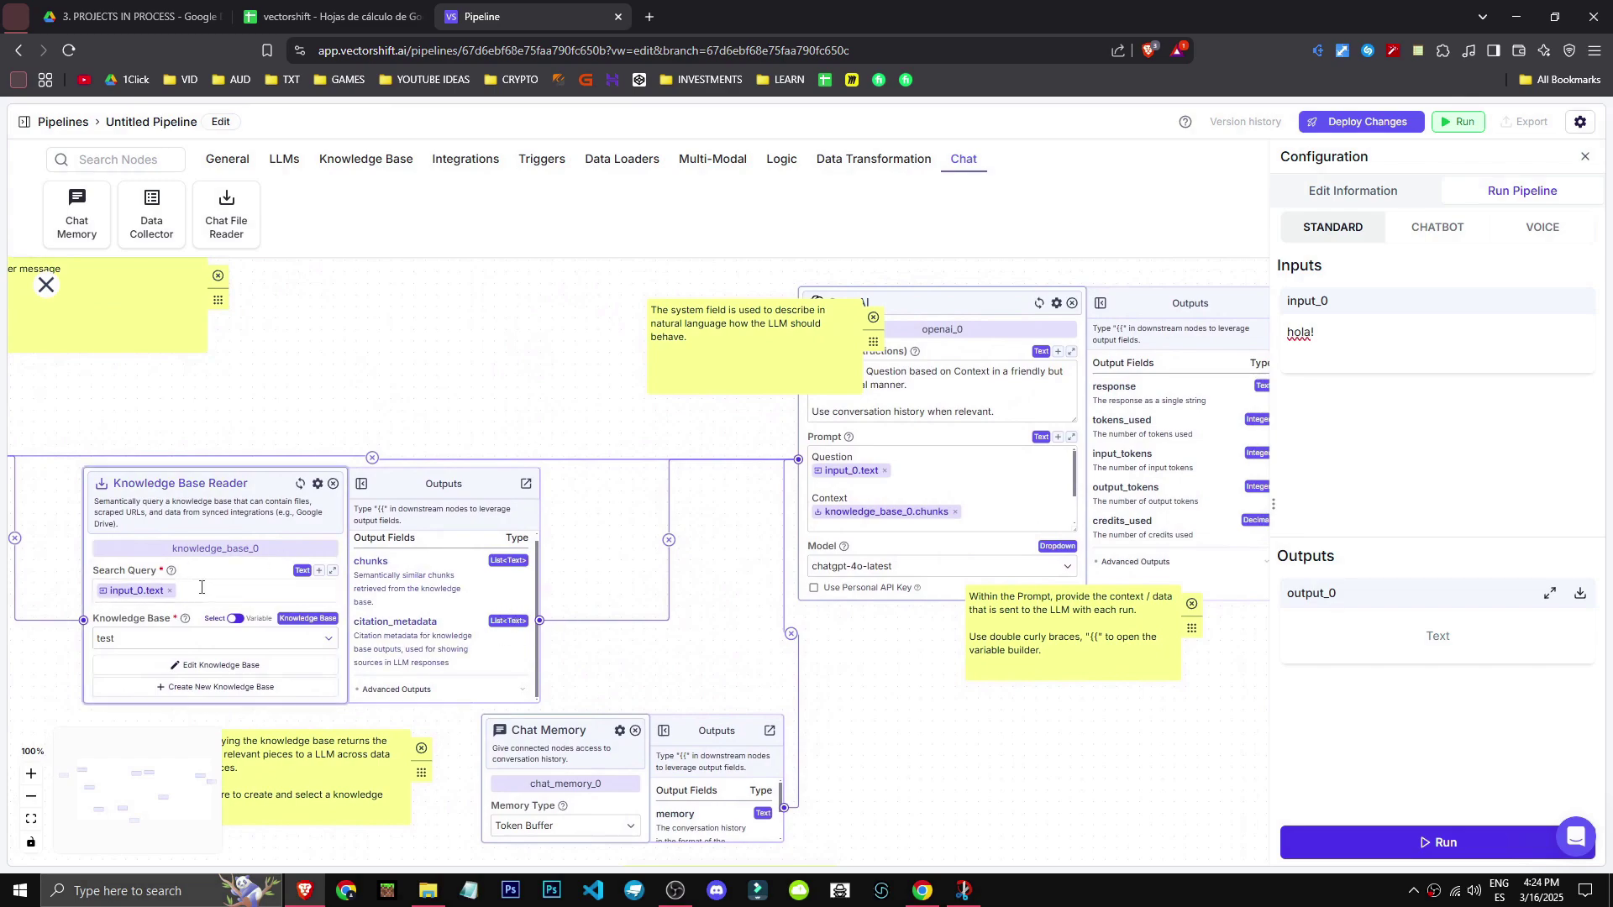
scroll(250, 514, "down", 2)
left_click(284, 159)
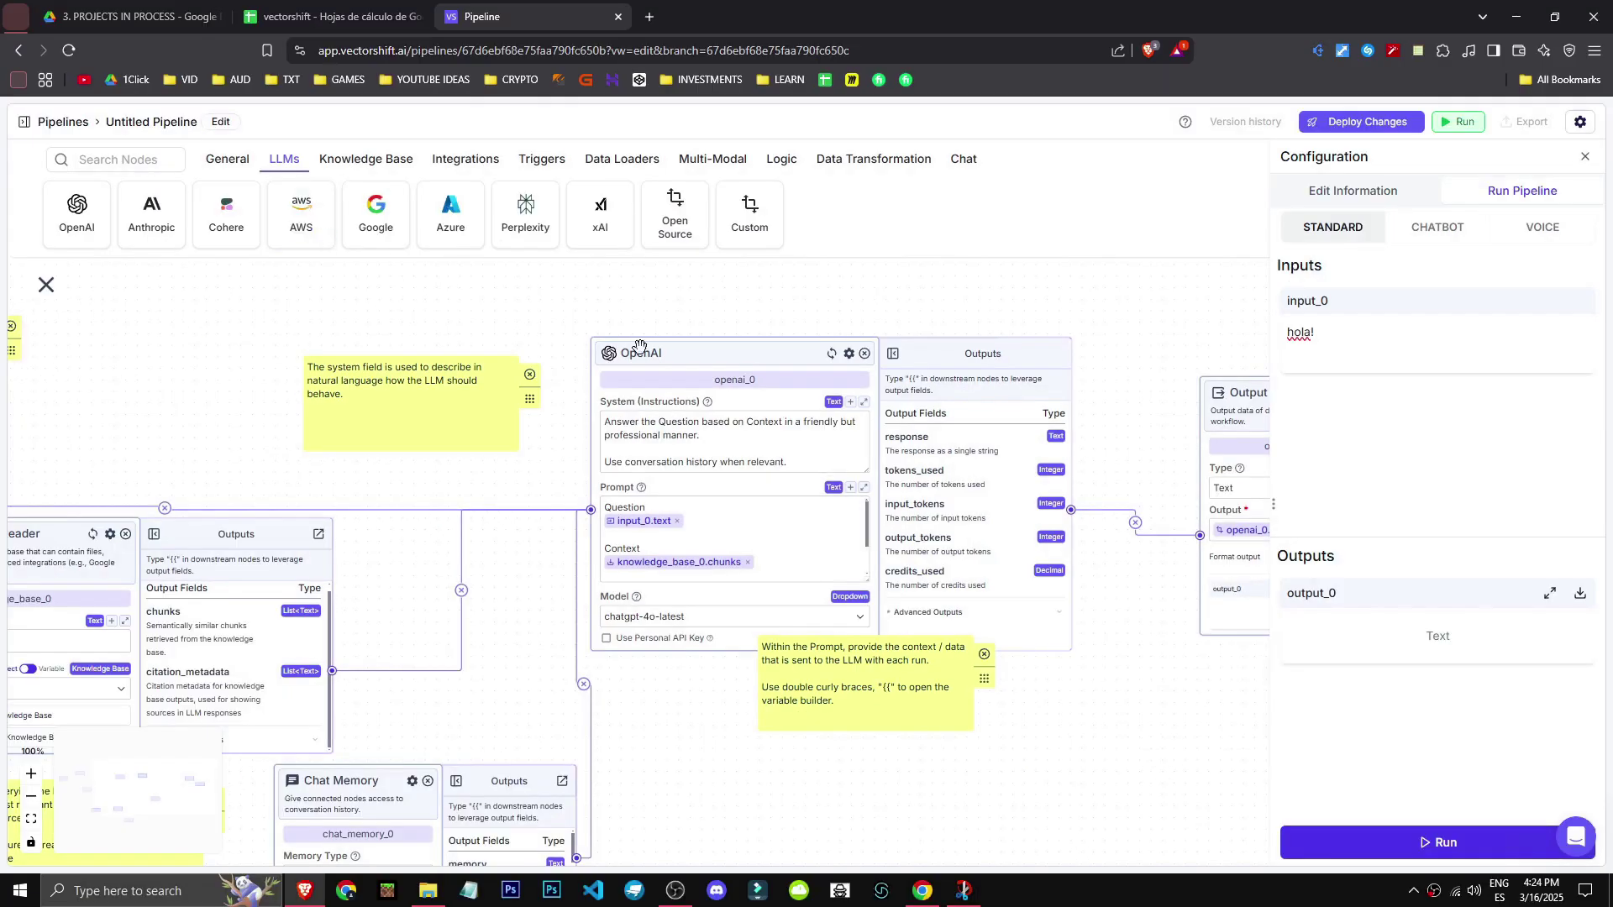
scroll(810, 421, "right", 3)
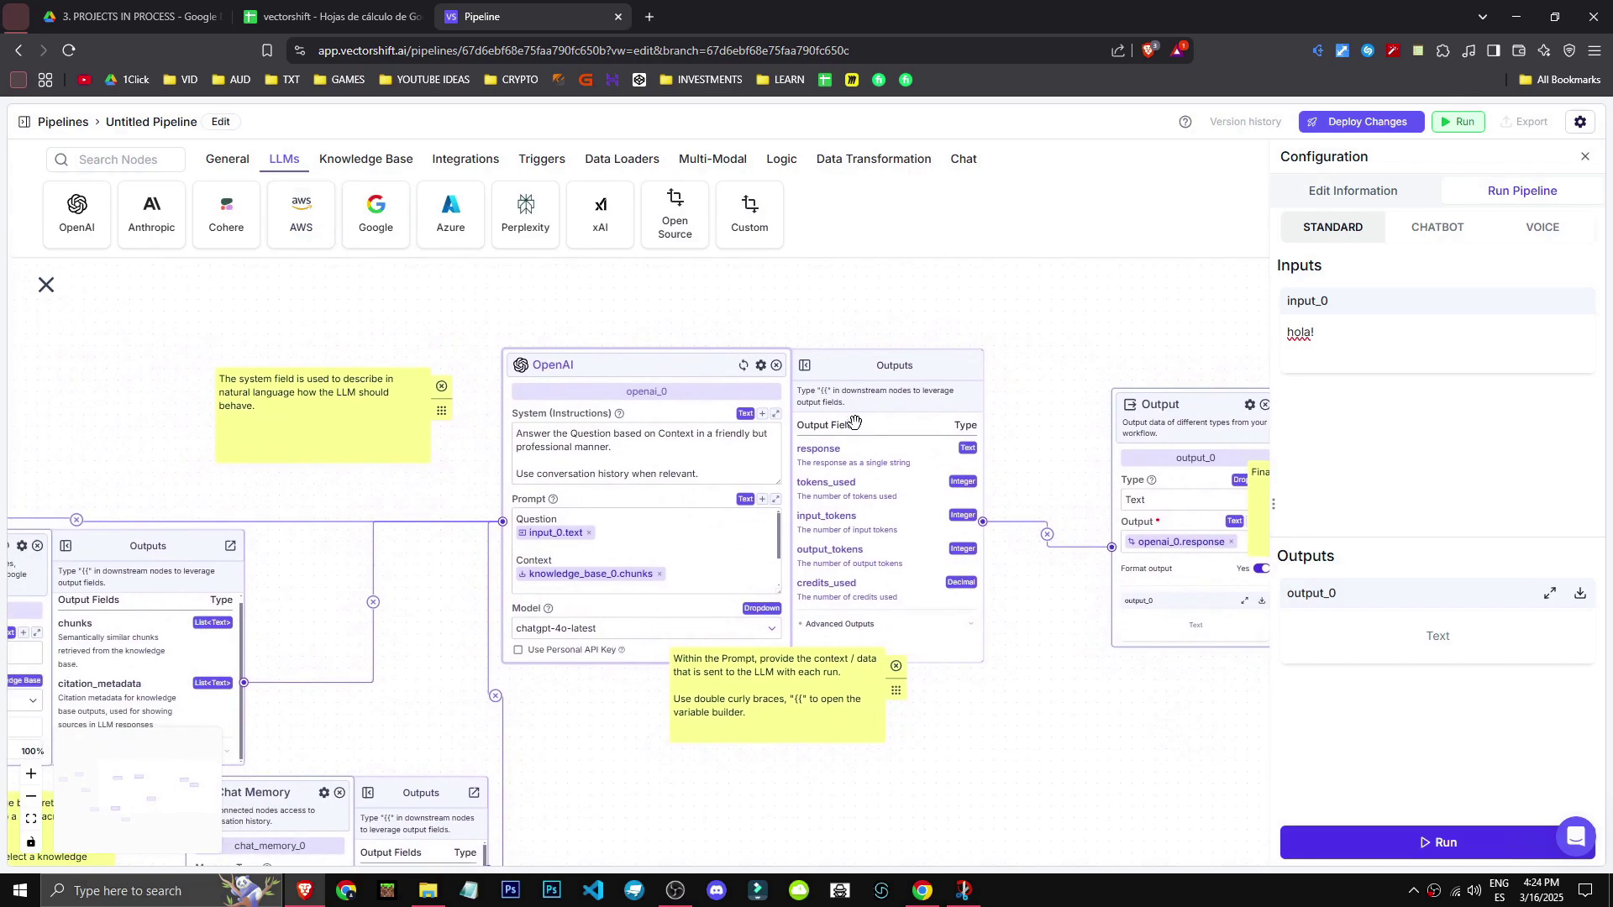
scroll(832, 430, "down", 3)
scroll(829, 589, "up", 1)
scroll(828, 589, "up", 1)
left_click(565, 425)
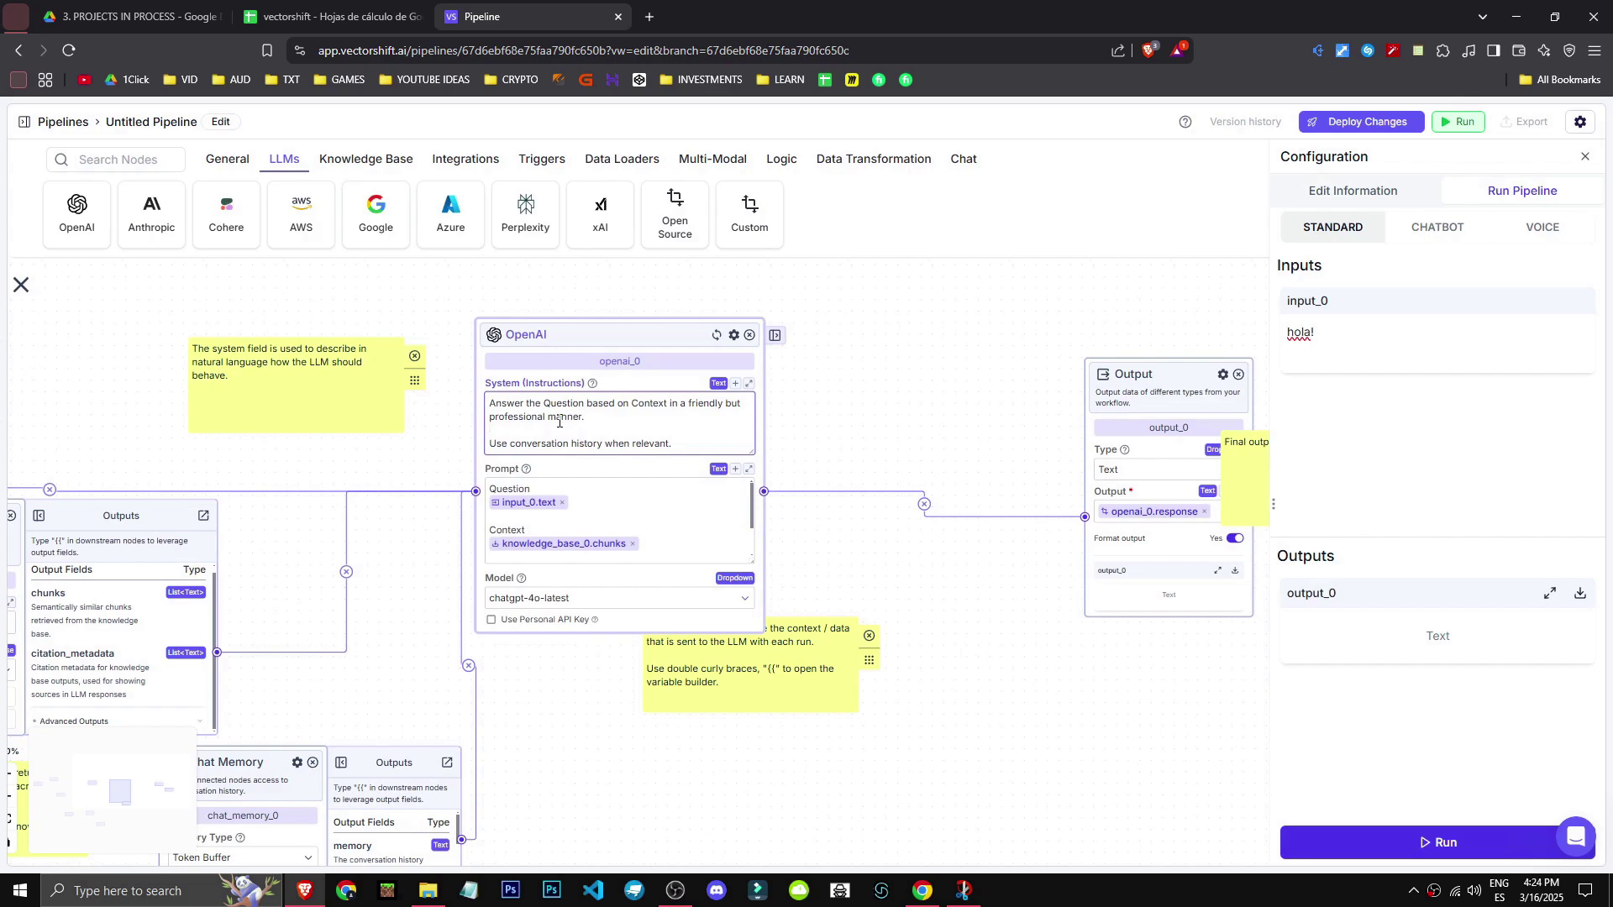
Add a second OpenAI node above the existing one and show its empty system instructions and prompt fields
left_click_drag(77, 214, 974, 345)
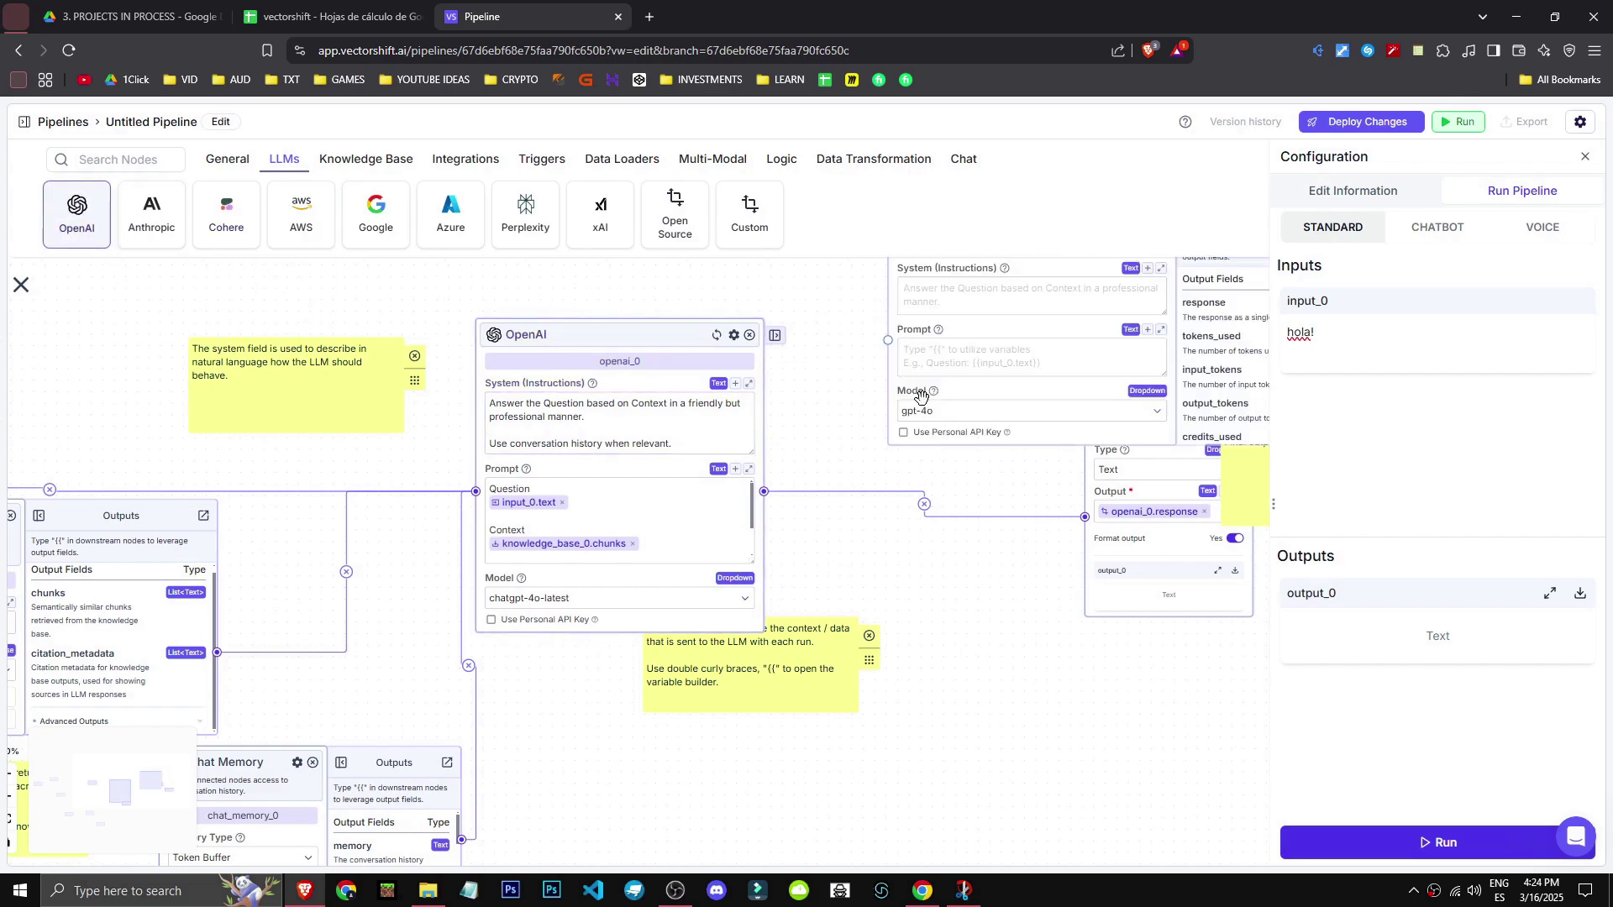
left_click_drag(930, 443, 563, 308)
left_click(761, 337)
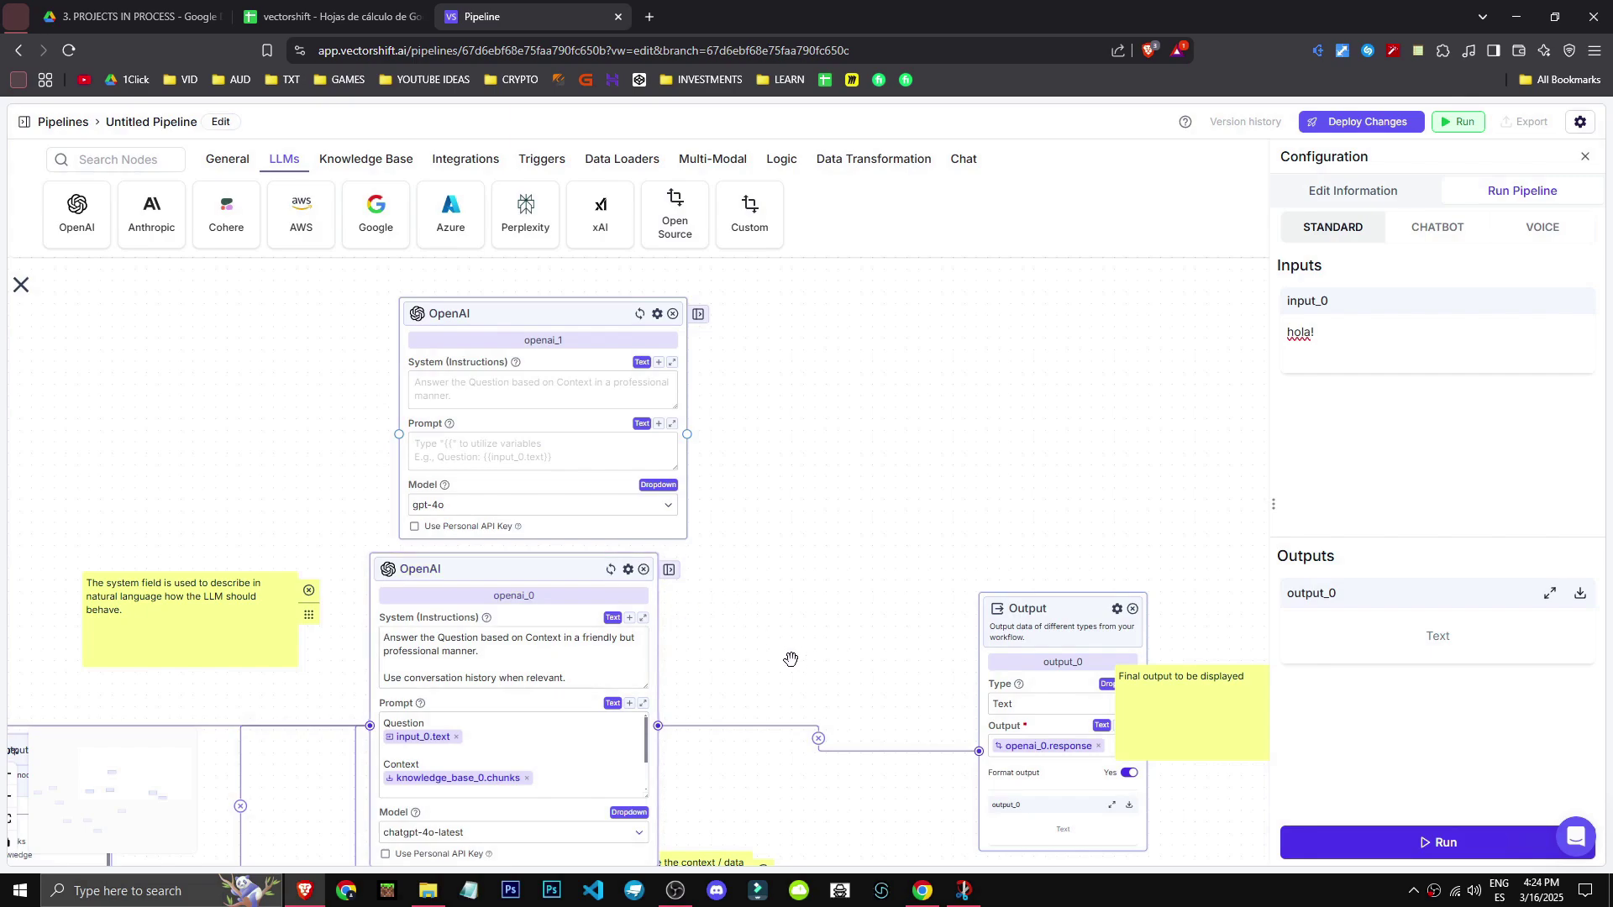
scroll(537, 659, "down", 1)
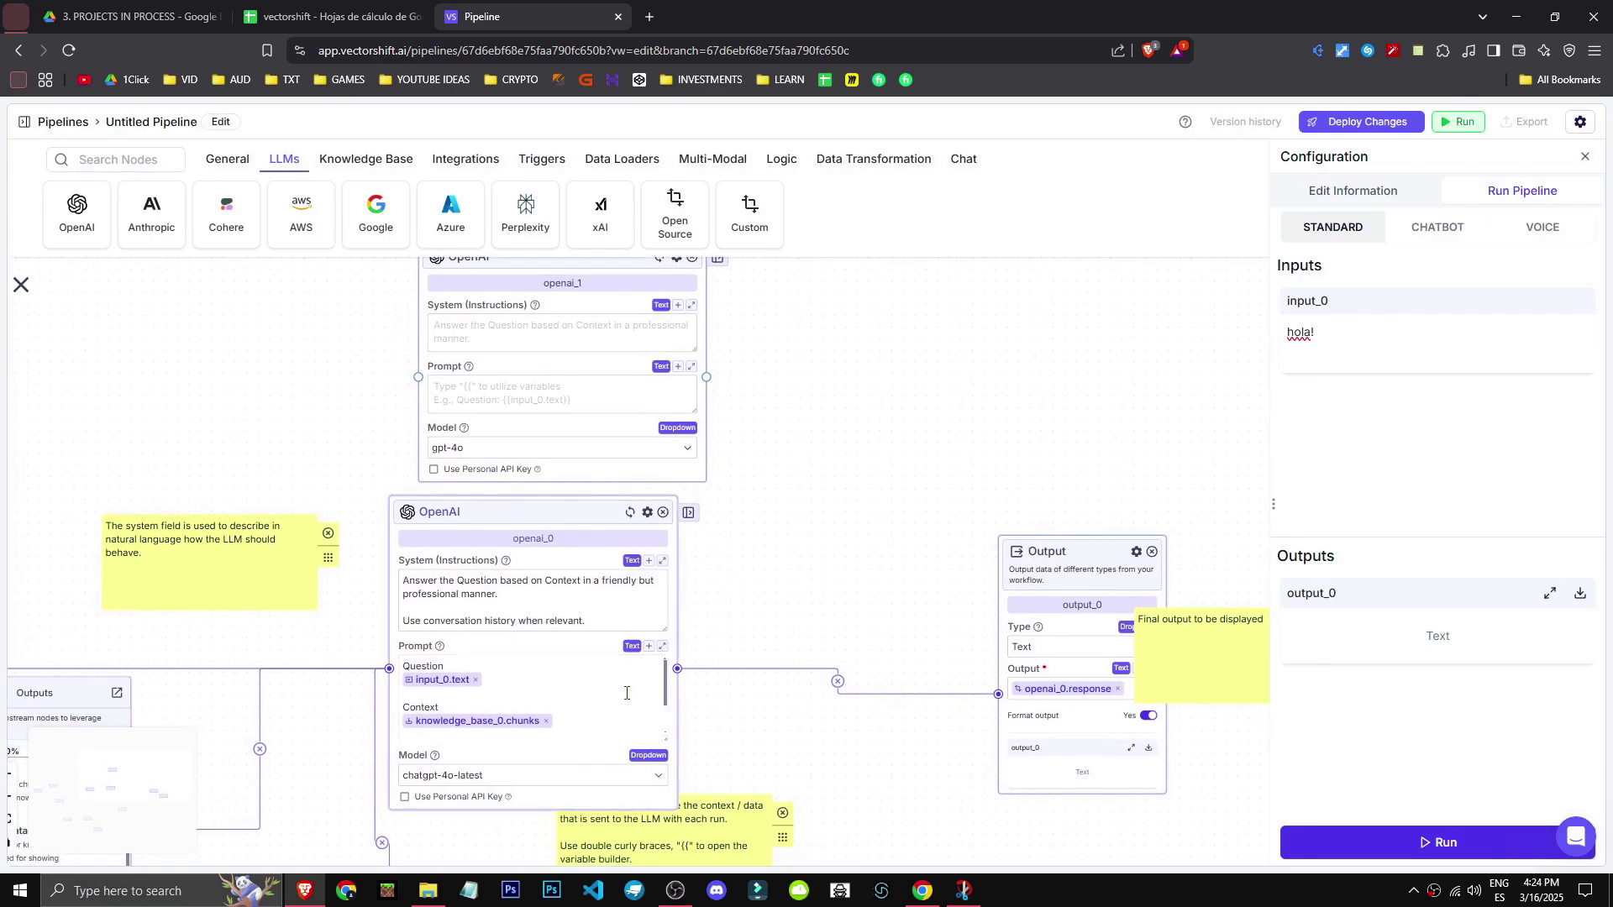
scroll(722, 608, "up", 2)
left_click(529, 465)
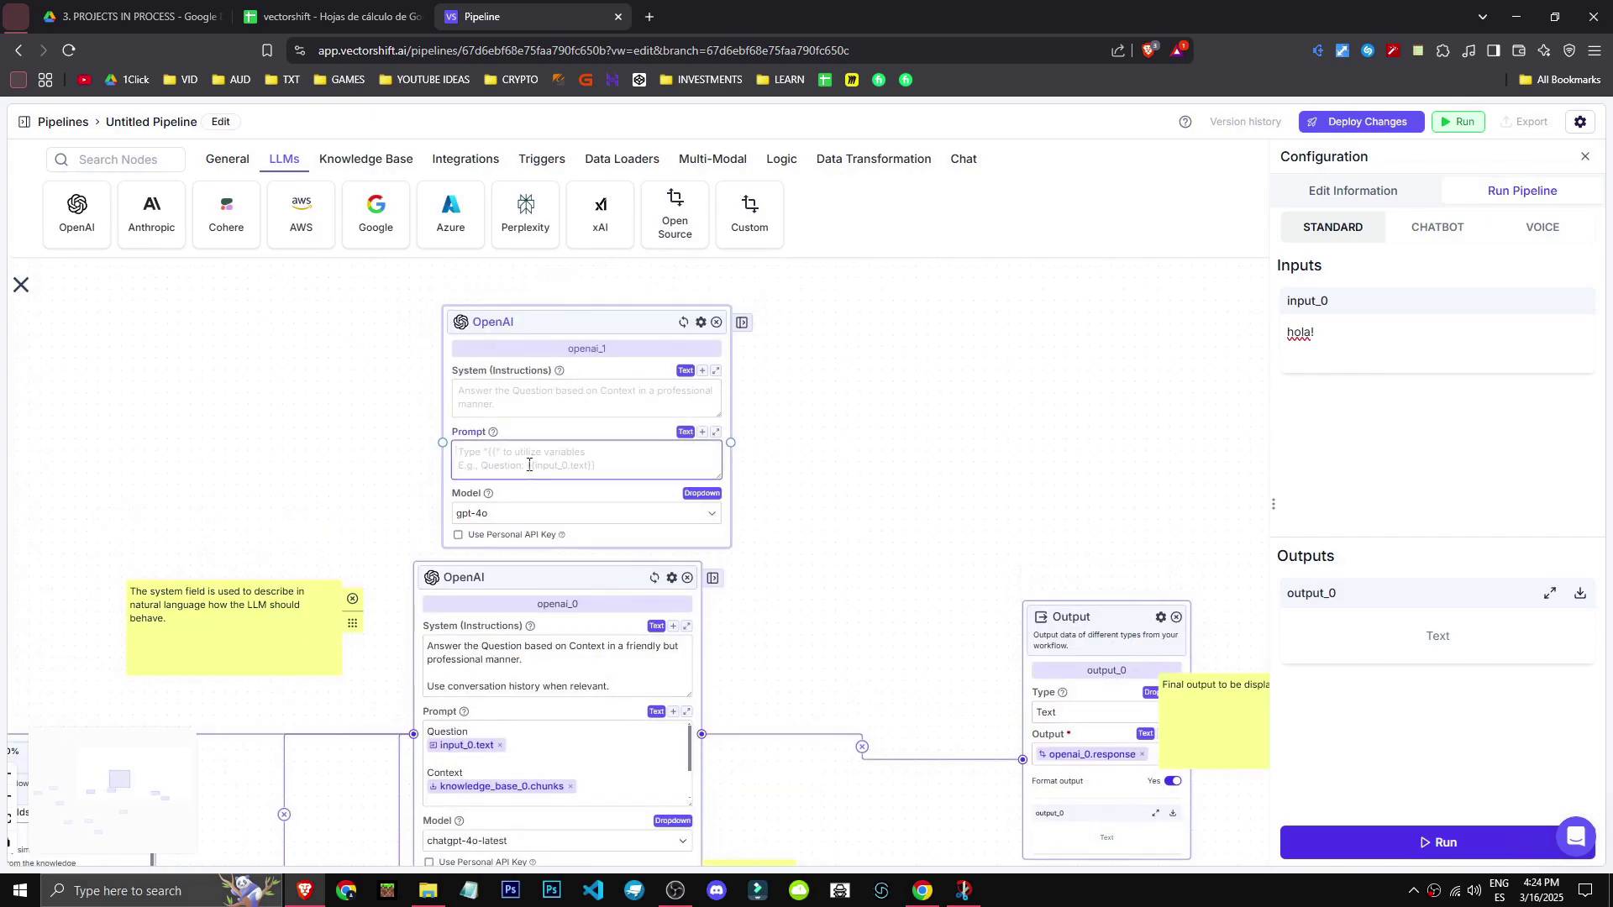
left_click(507, 398)
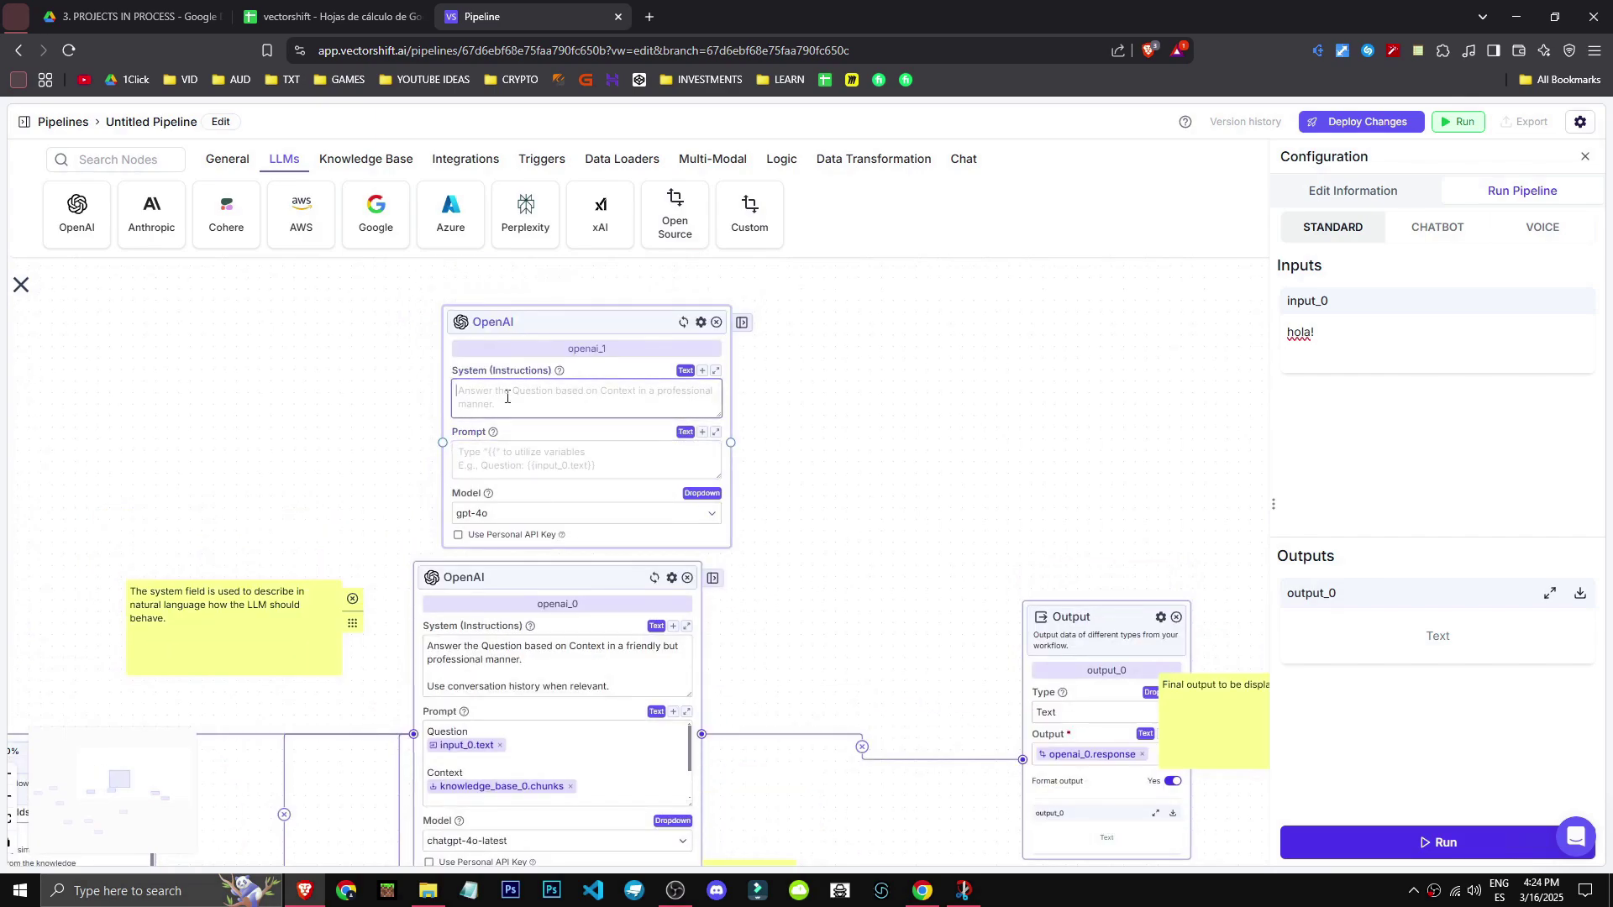
left_click(538, 461)
Examine the question, context and conversation history variables in the original OpenAI node's prompt and keep its model at chatgpt-4o-latest
left_click_drag(700, 623, 718, 489)
scroll(622, 599, "left", 10)
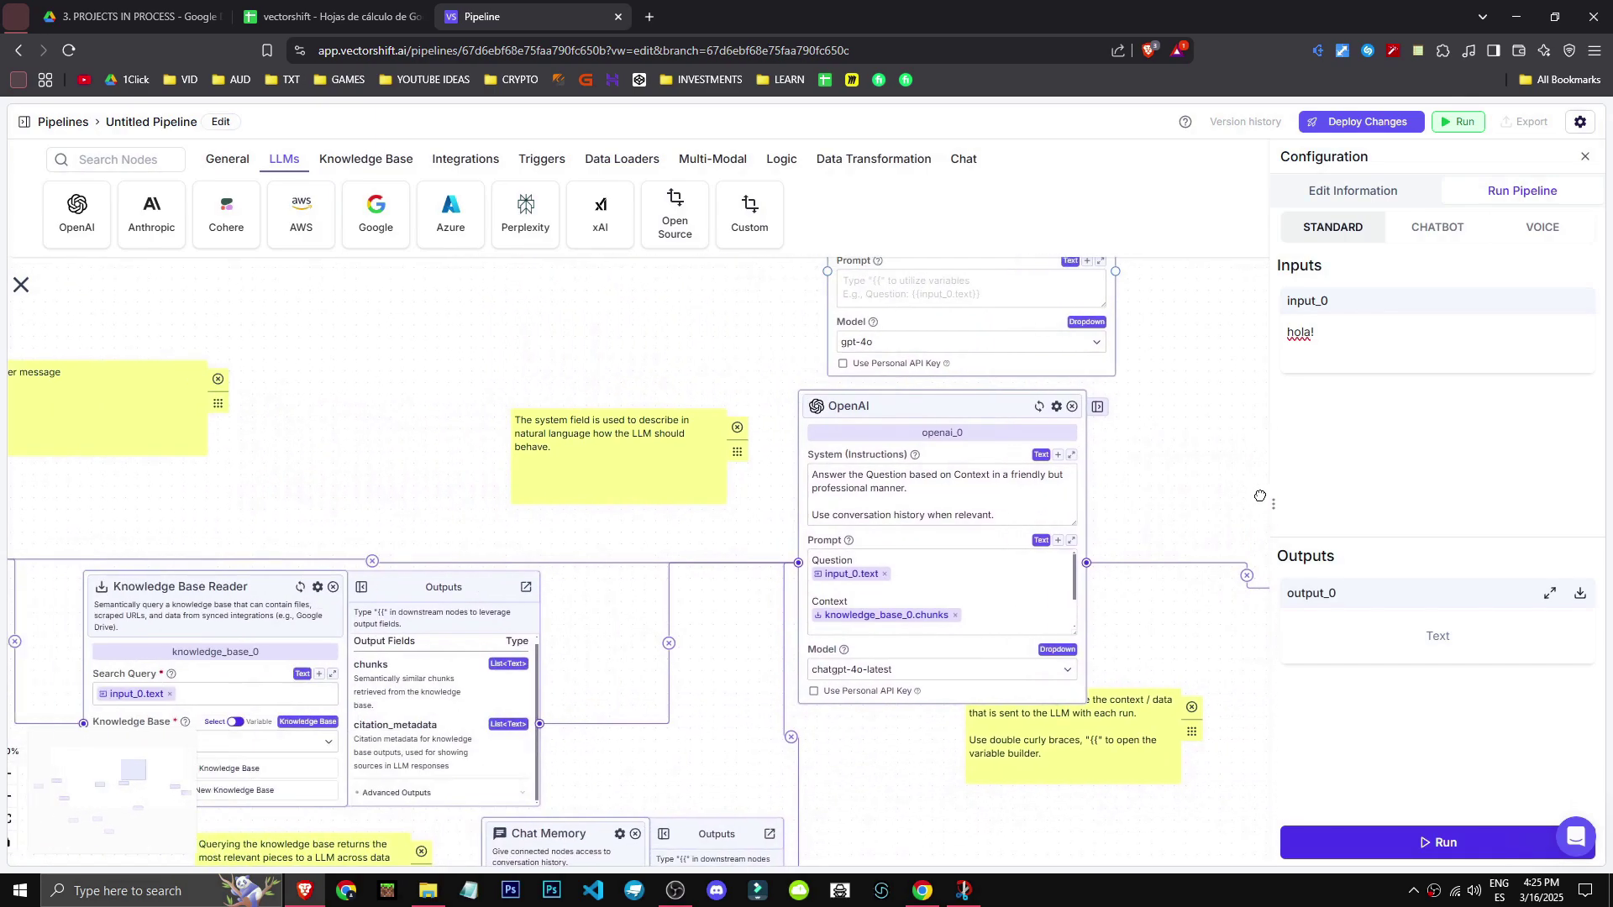
scroll(407, 531, "right", 8)
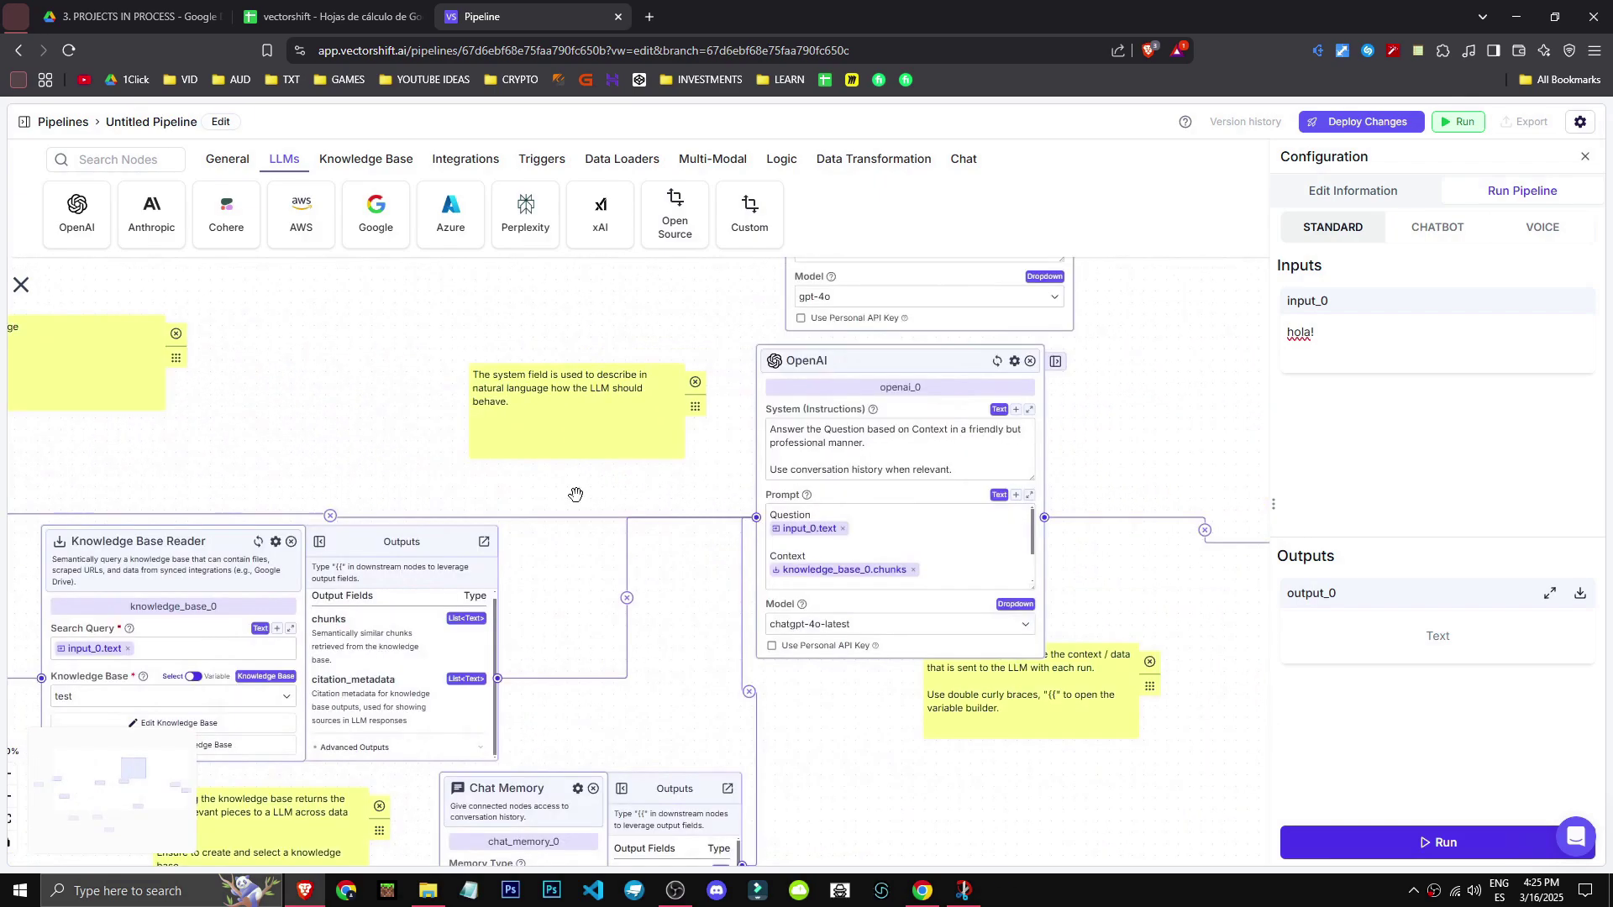
scroll(853, 539, "left", 2)
scroll(853, 540, "down", 1)
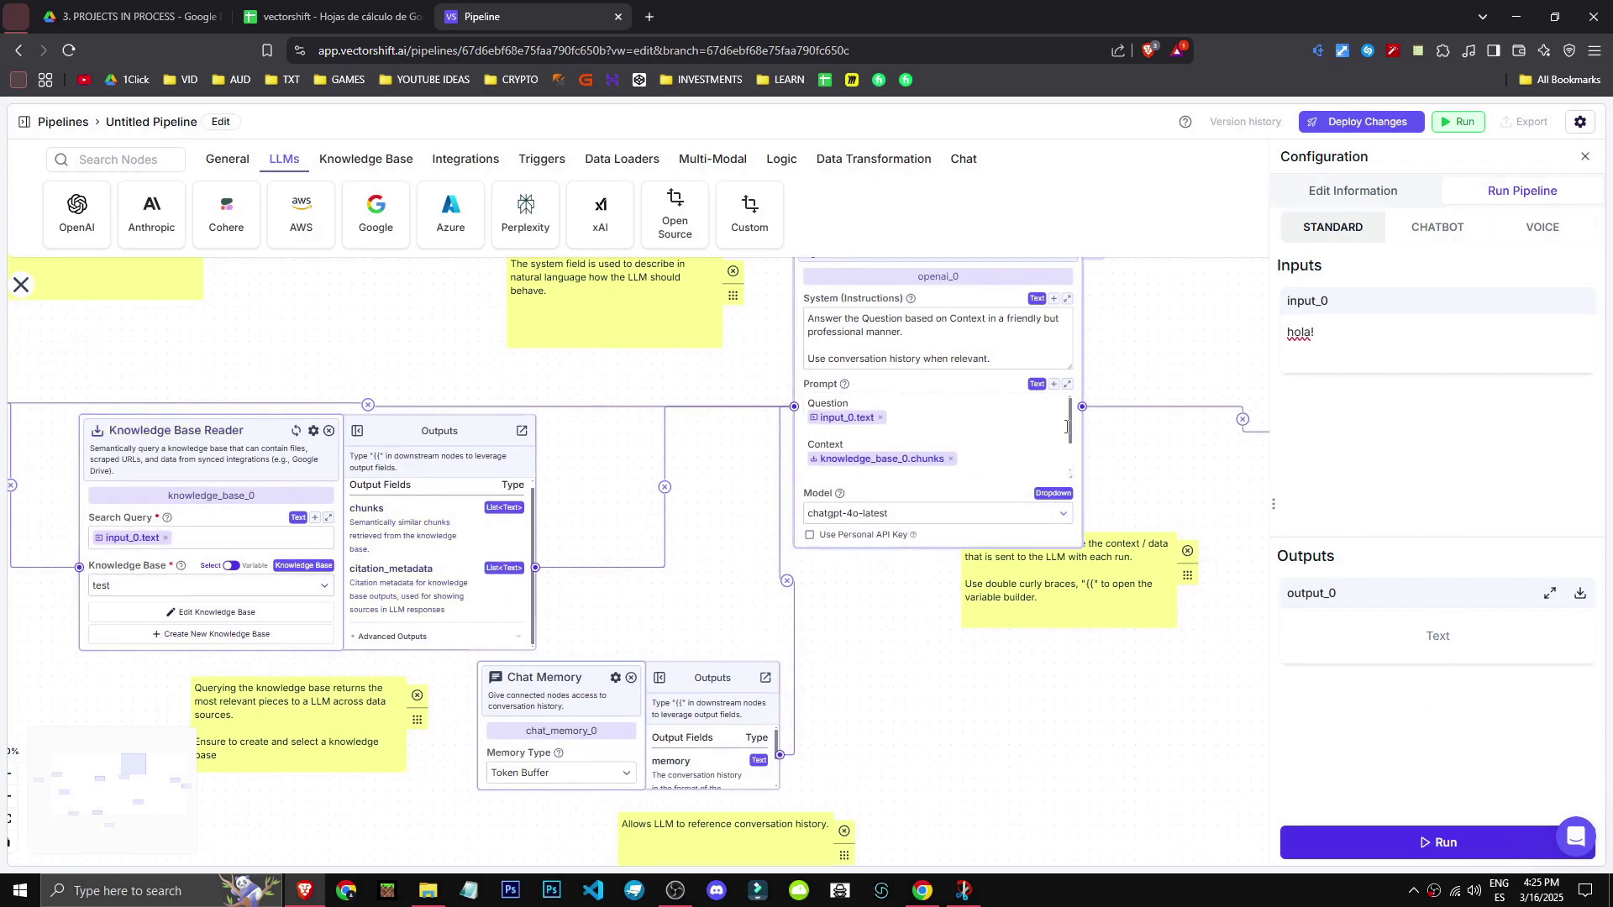
left_click_drag(1070, 432, 1068, 460)
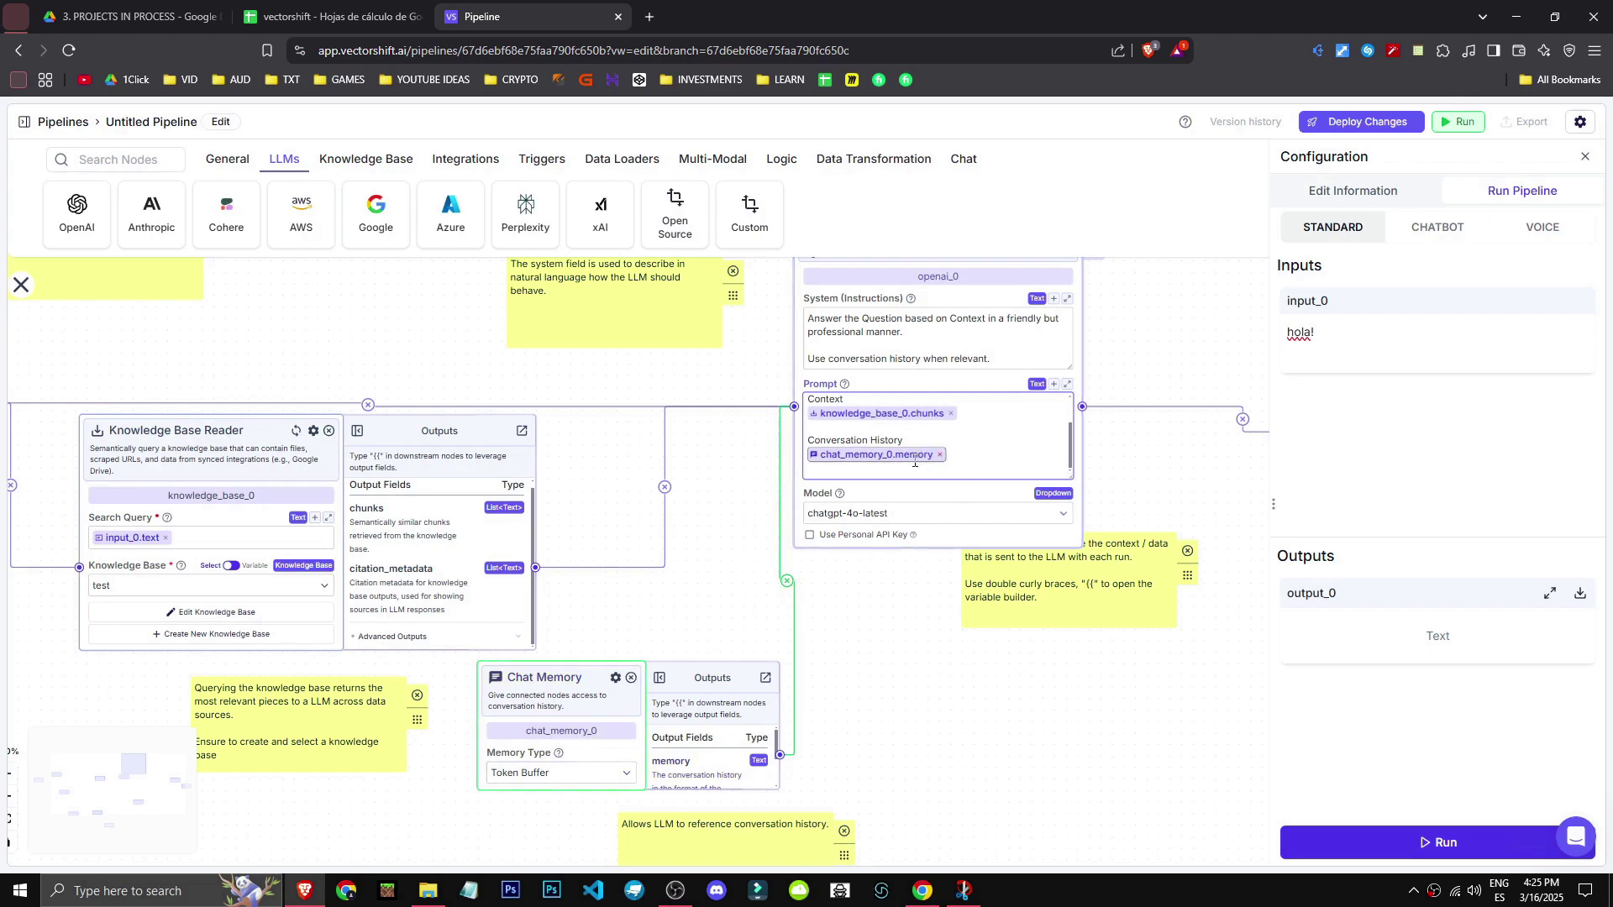
scroll(874, 433, "up", 2)
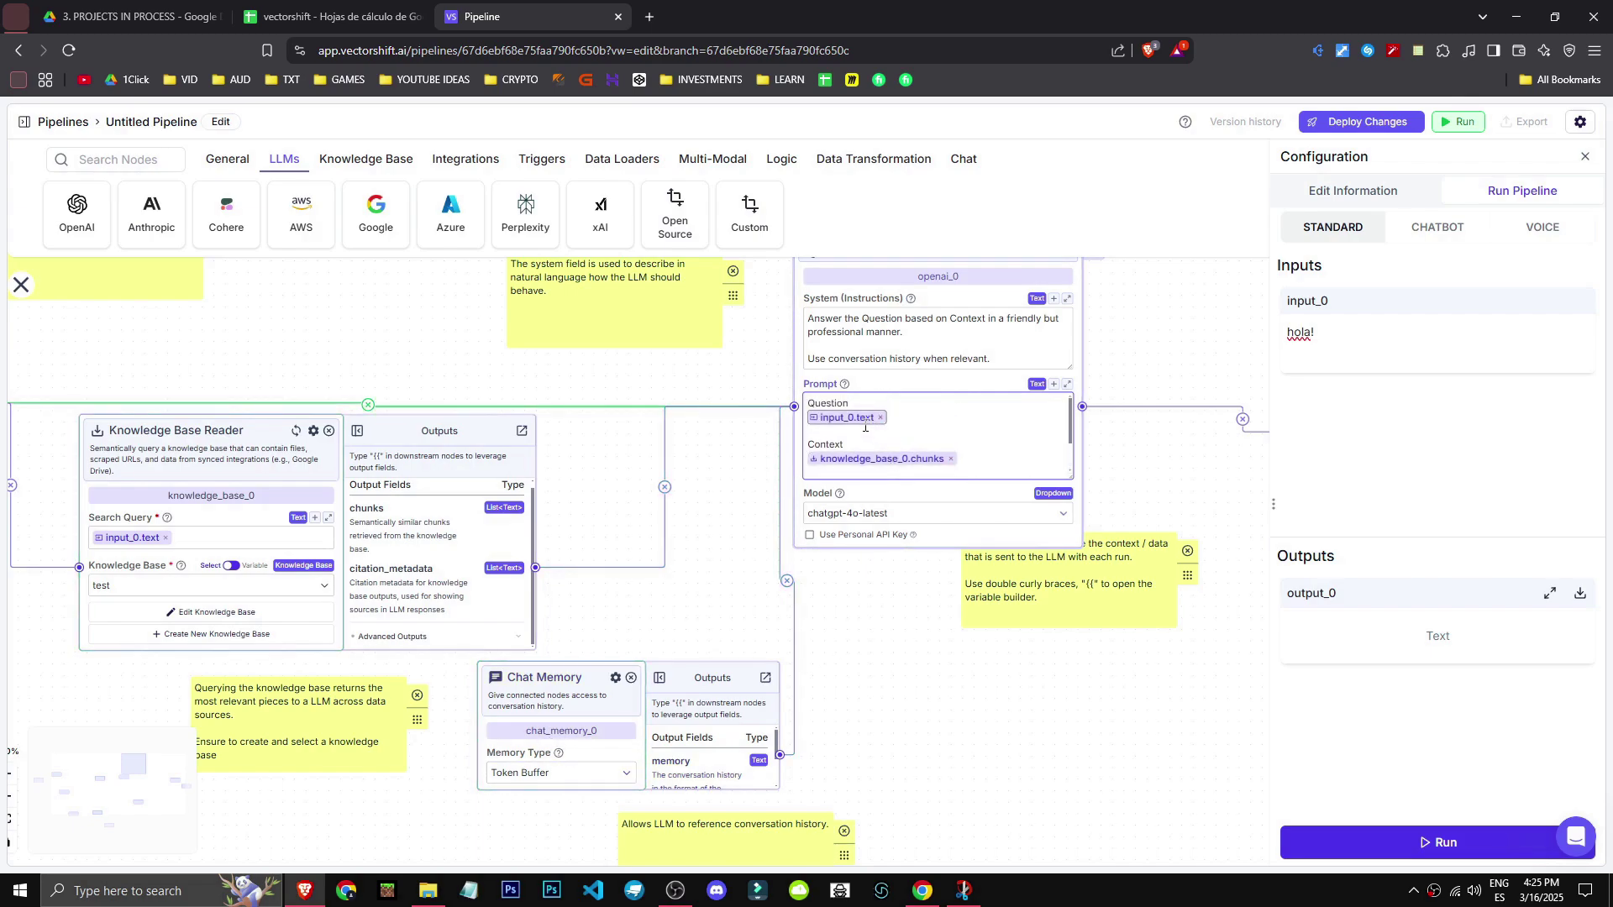
scroll(979, 447, "down", 2)
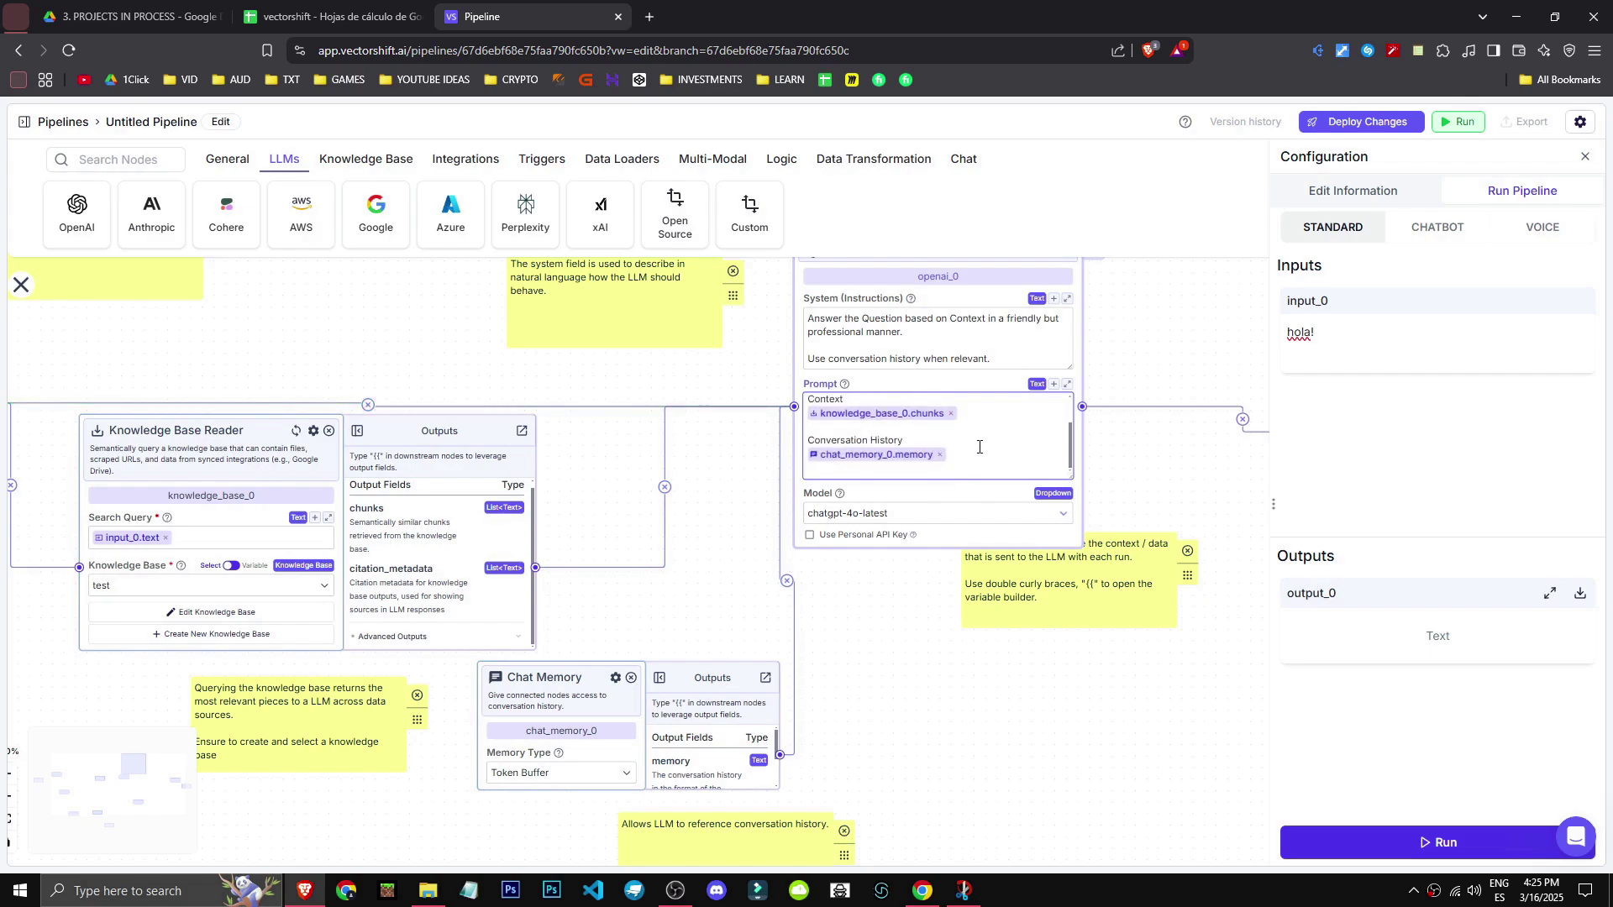
left_click(891, 514)
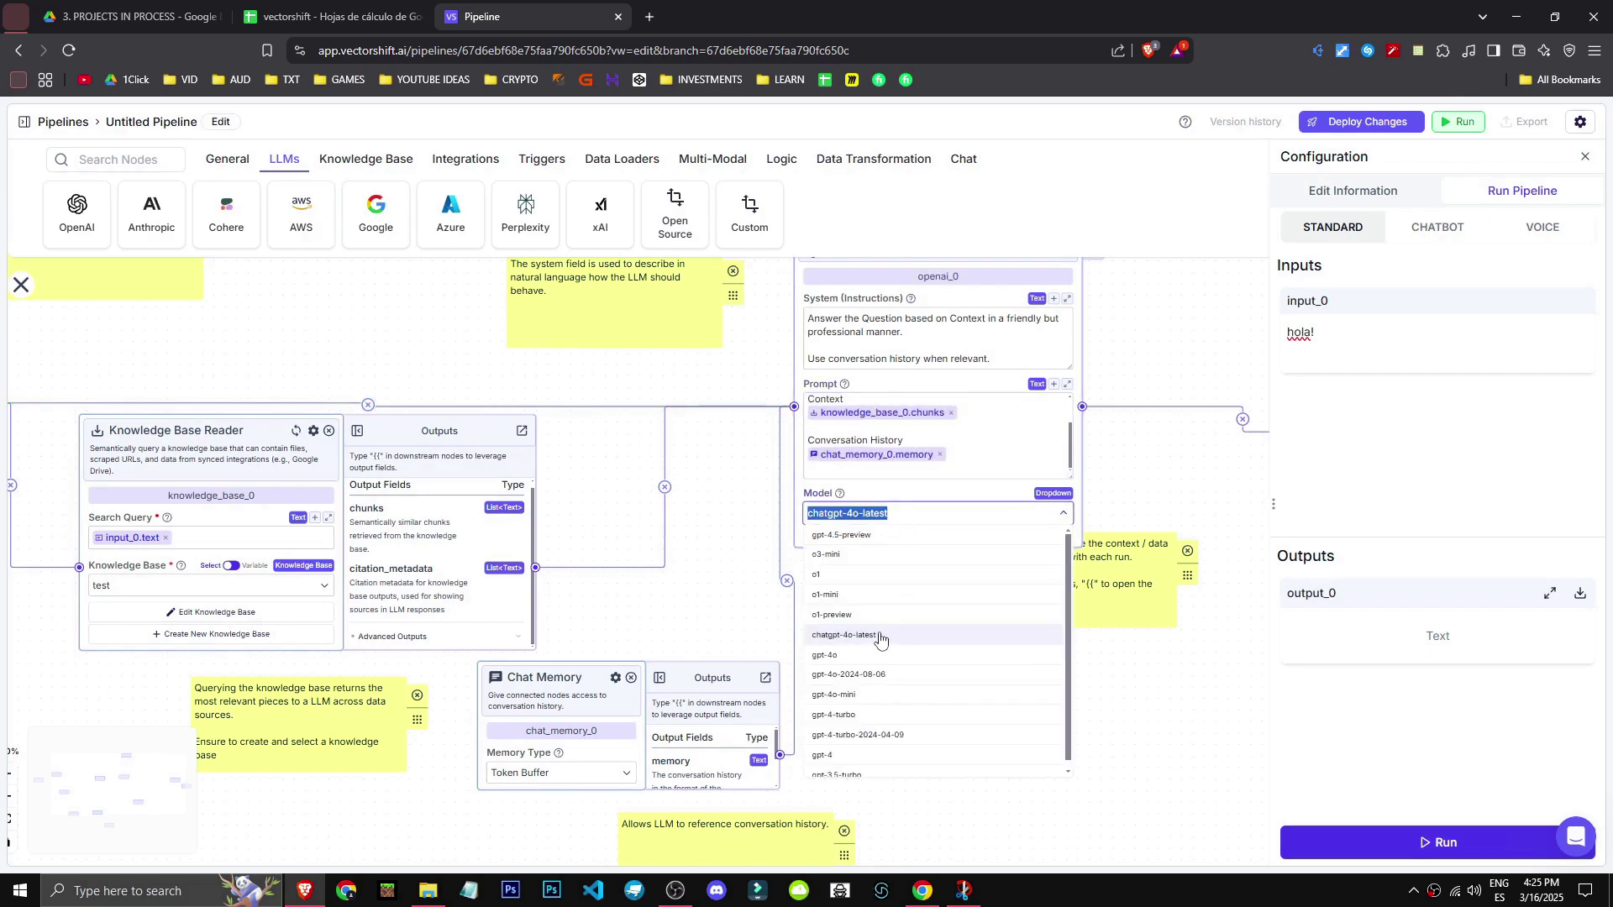
left_click(849, 636)
Review the second OpenAI node's output fields and delete that node
left_click_drag(765, 425, 516, 692)
left_click_drag(977, 380, 783, 464)
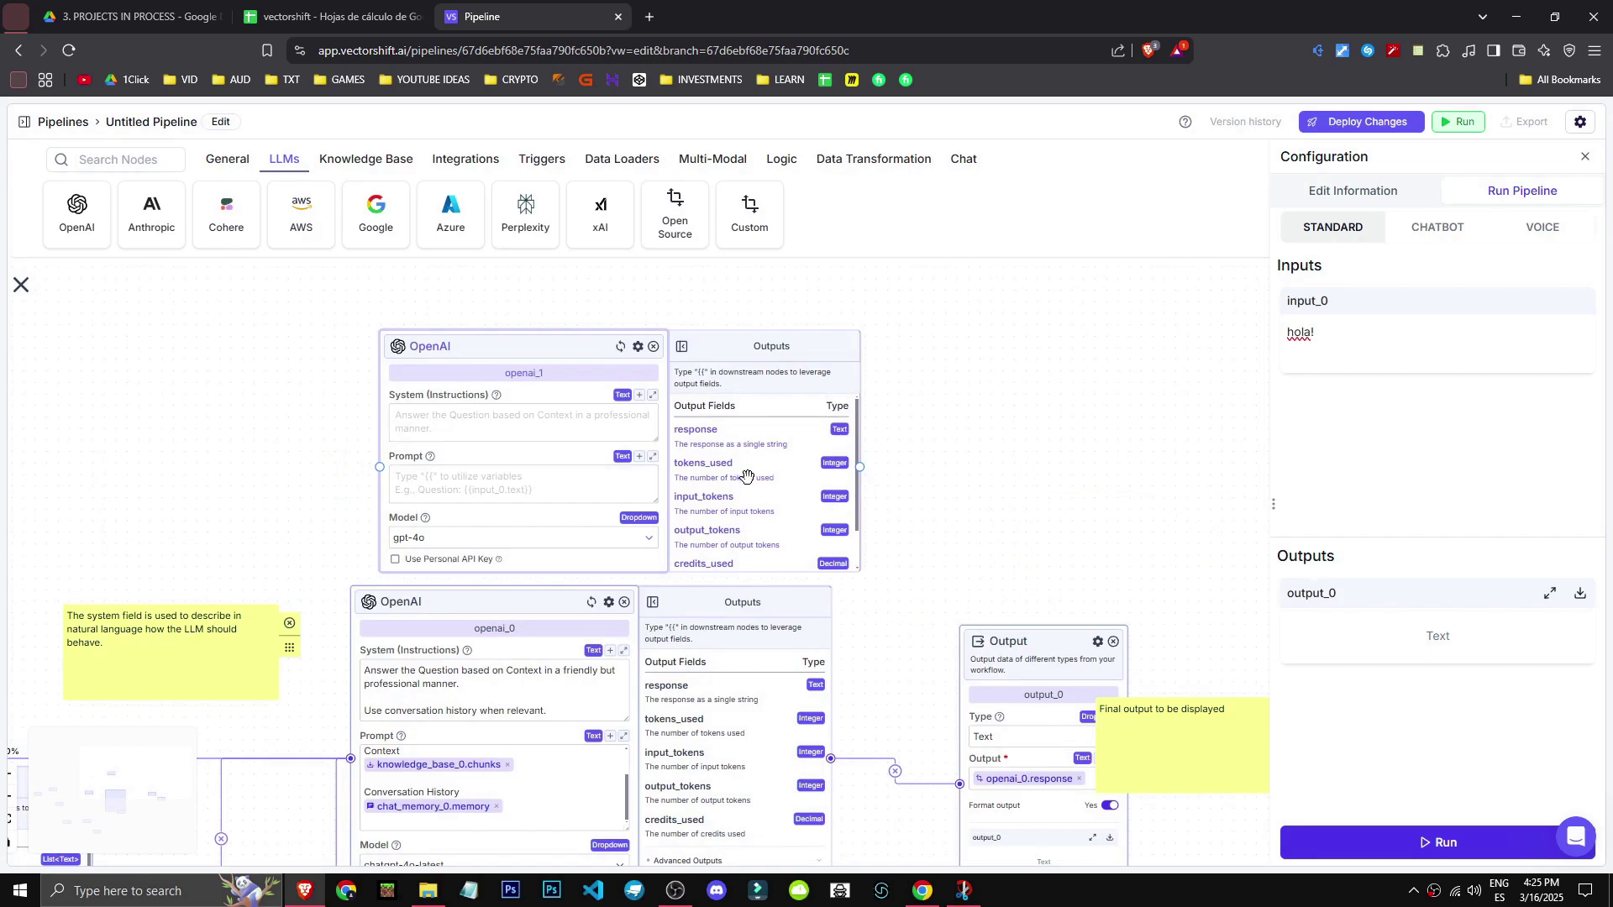
scroll(797, 504, "down", 1)
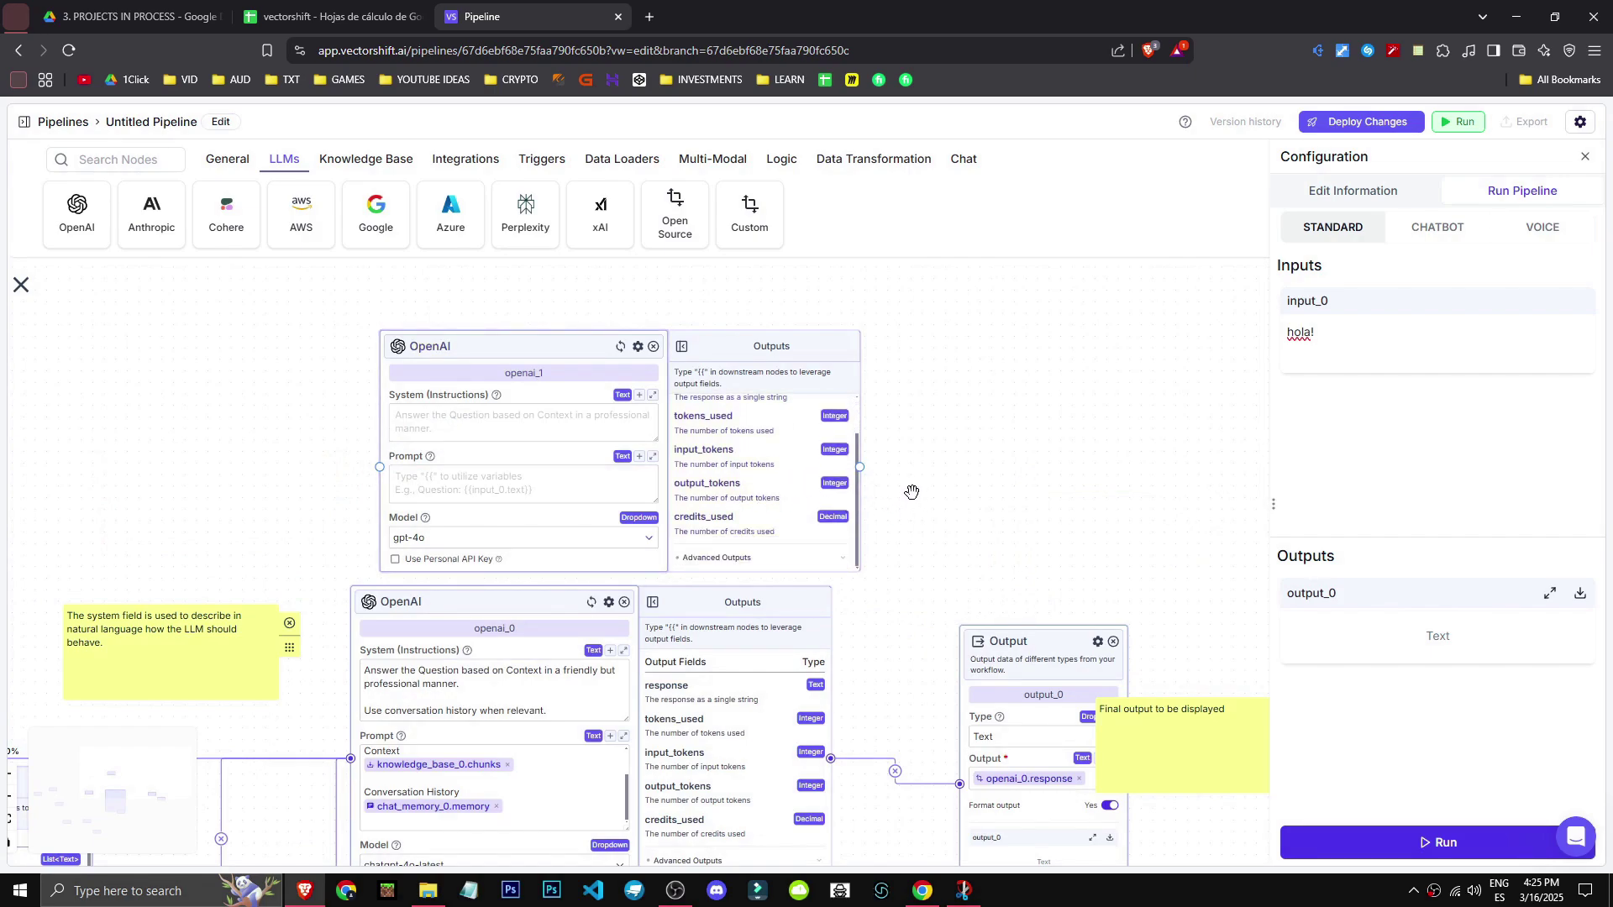
Move the "Final output to be displayed" note clear of the Output node
left_click_drag(896, 536, 693, 318)
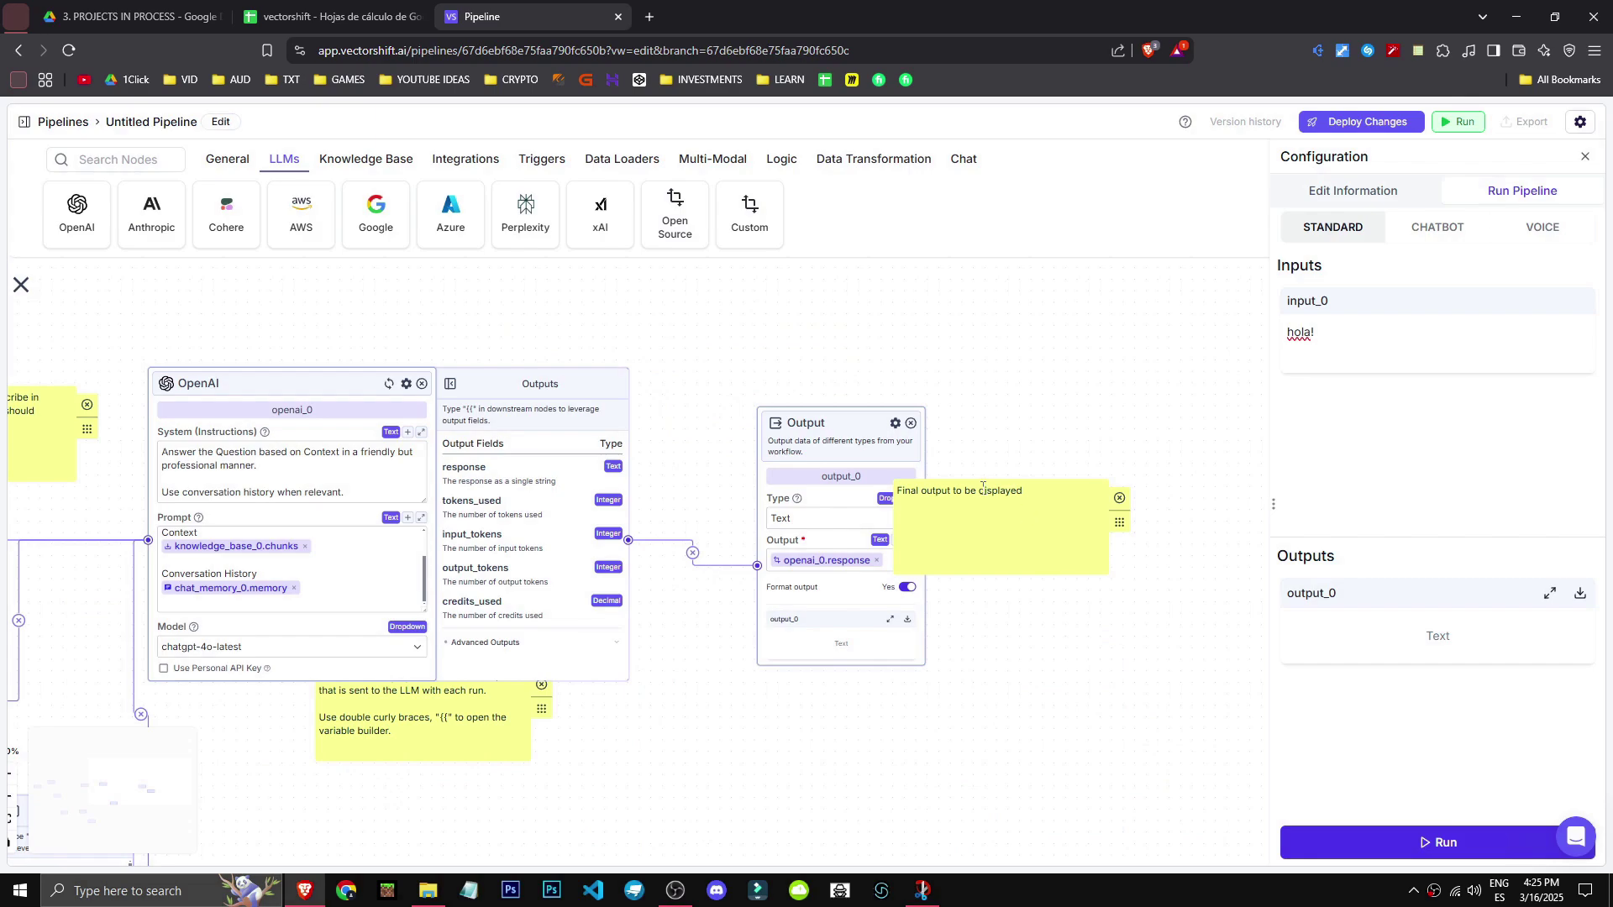
left_click_drag(1122, 520, 1187, 503)
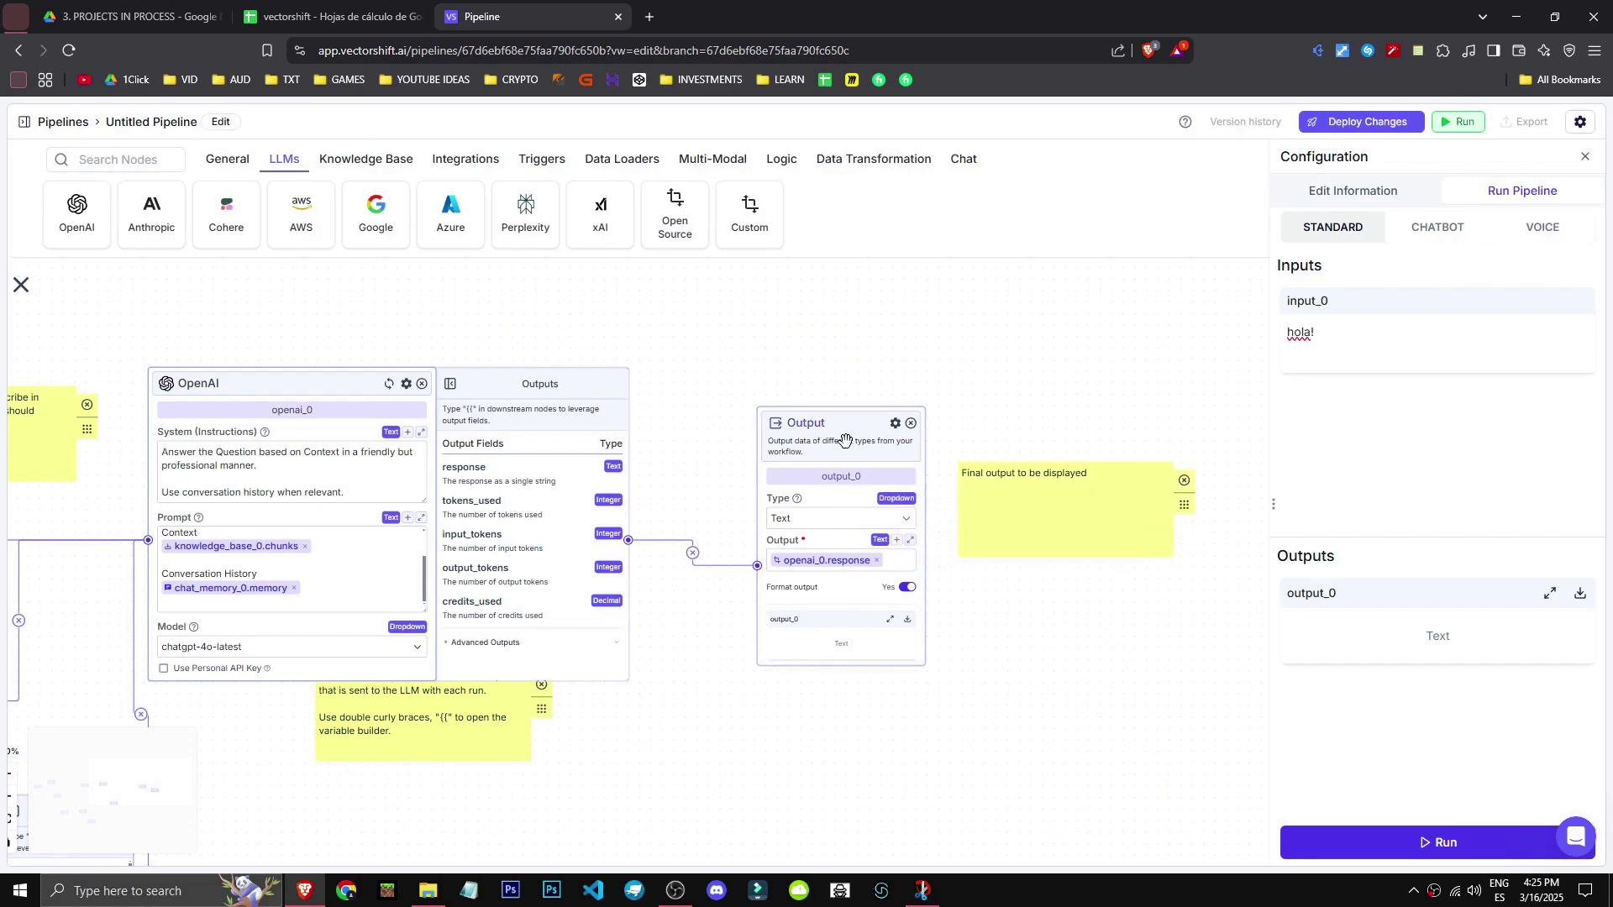
left_click_drag(1014, 660, 984, 653)
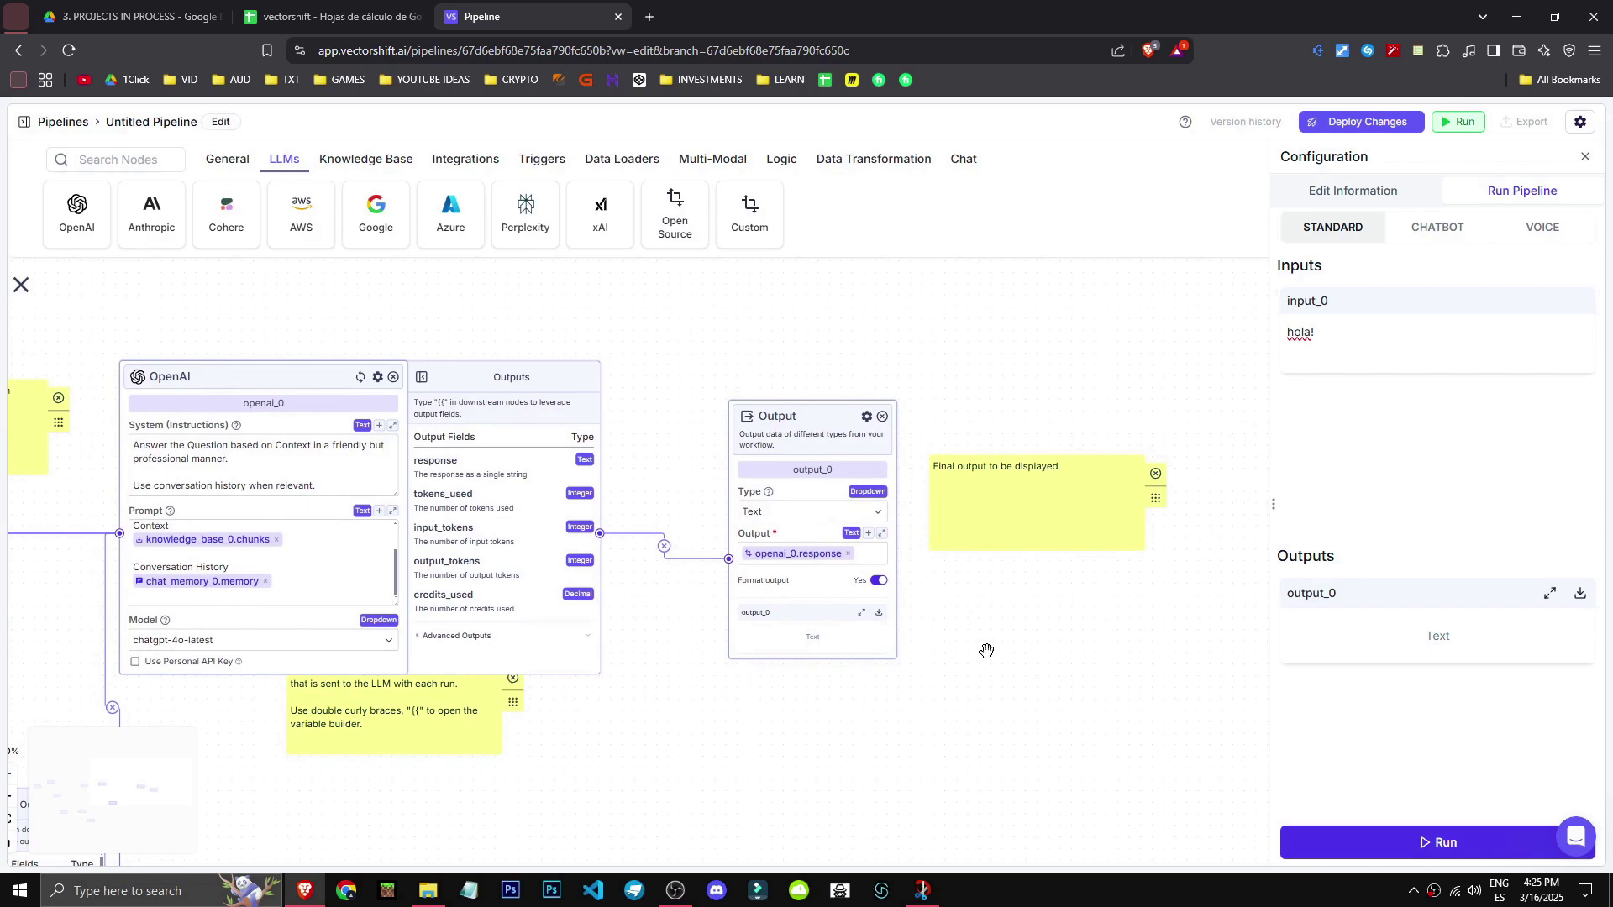
Place a second Output node above the existing one and delete it again
left_click(966, 165)
left_click(227, 159)
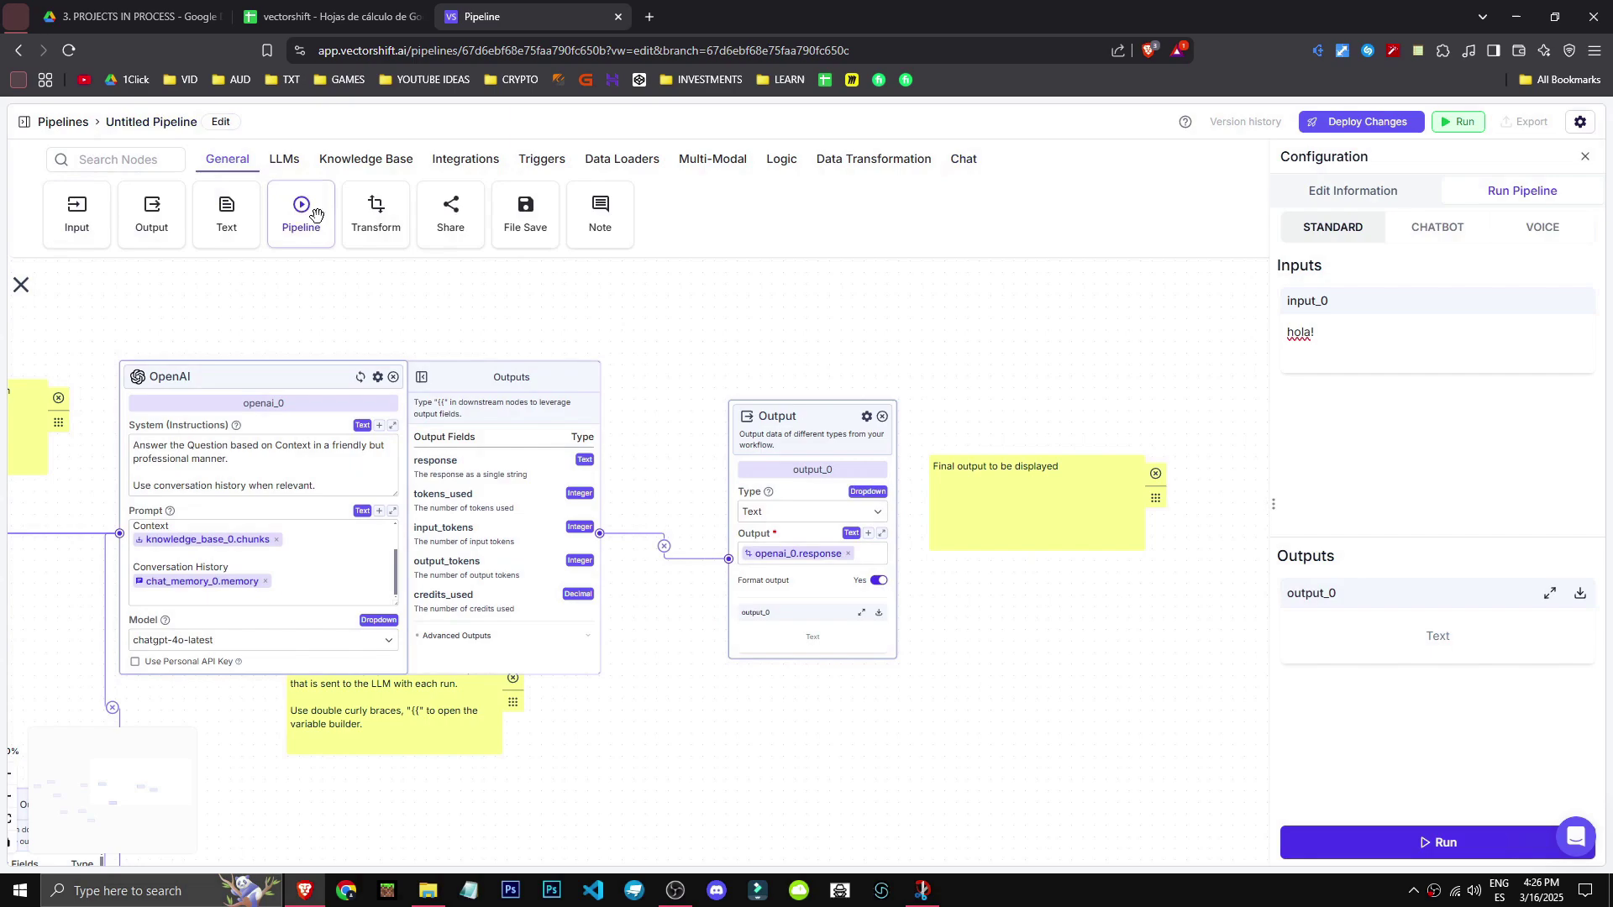
left_click_drag(144, 222, 840, 341)
right_click(920, 353)
left_click(950, 411)
Extend the test input to "hola! como estáS?" and run the pipeline
left_click(1586, 154)
left_click(1461, 121)
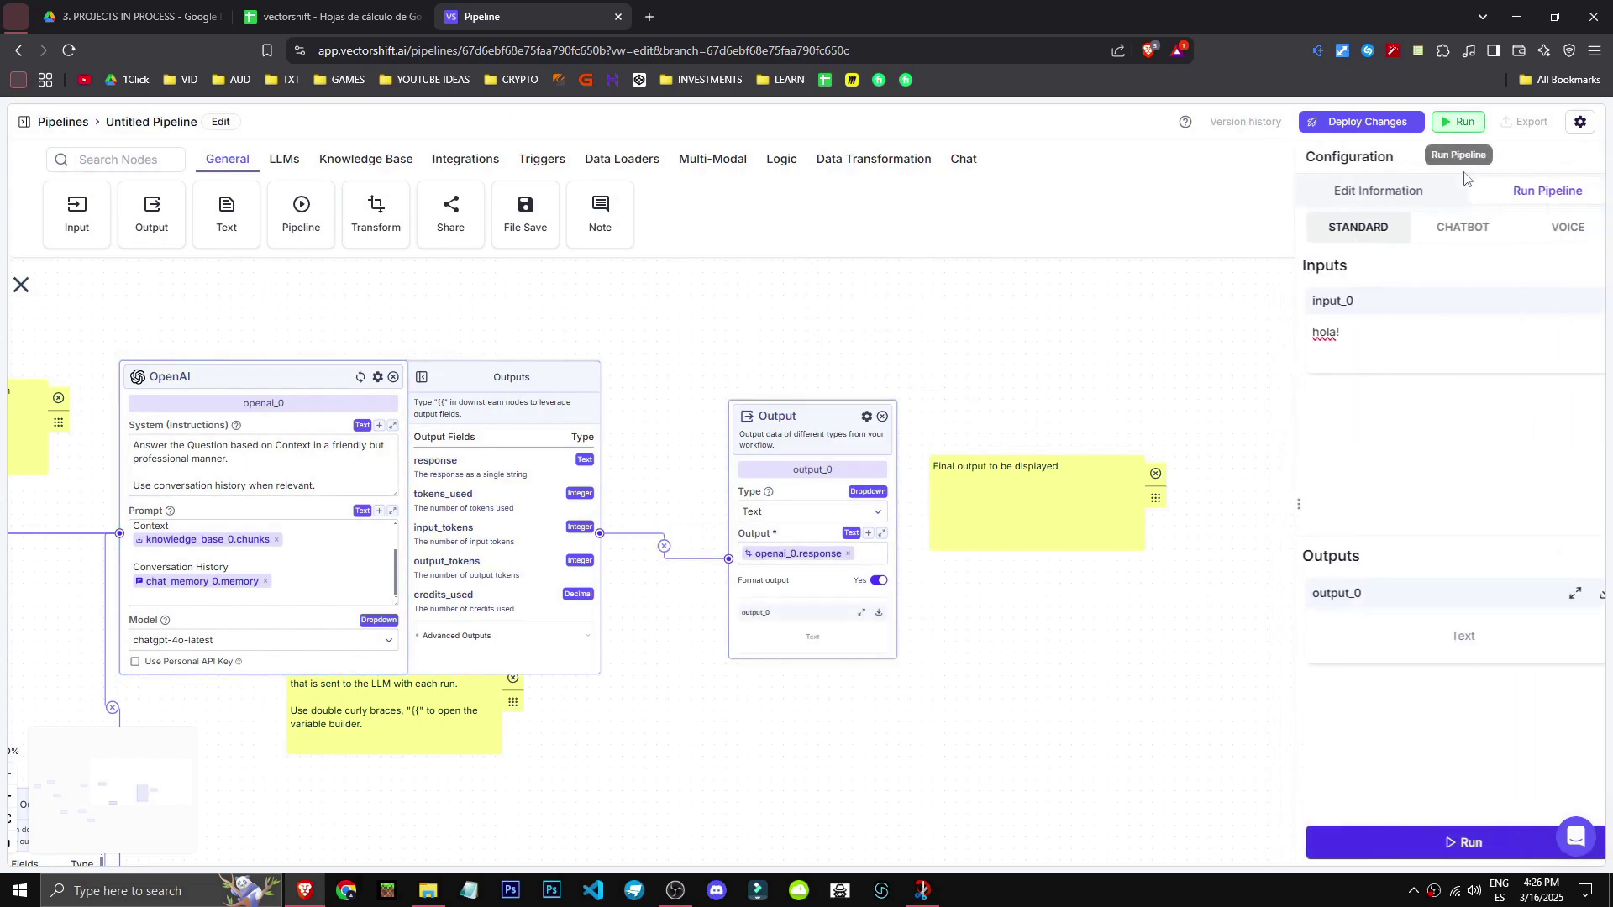
left_click(1352, 356)
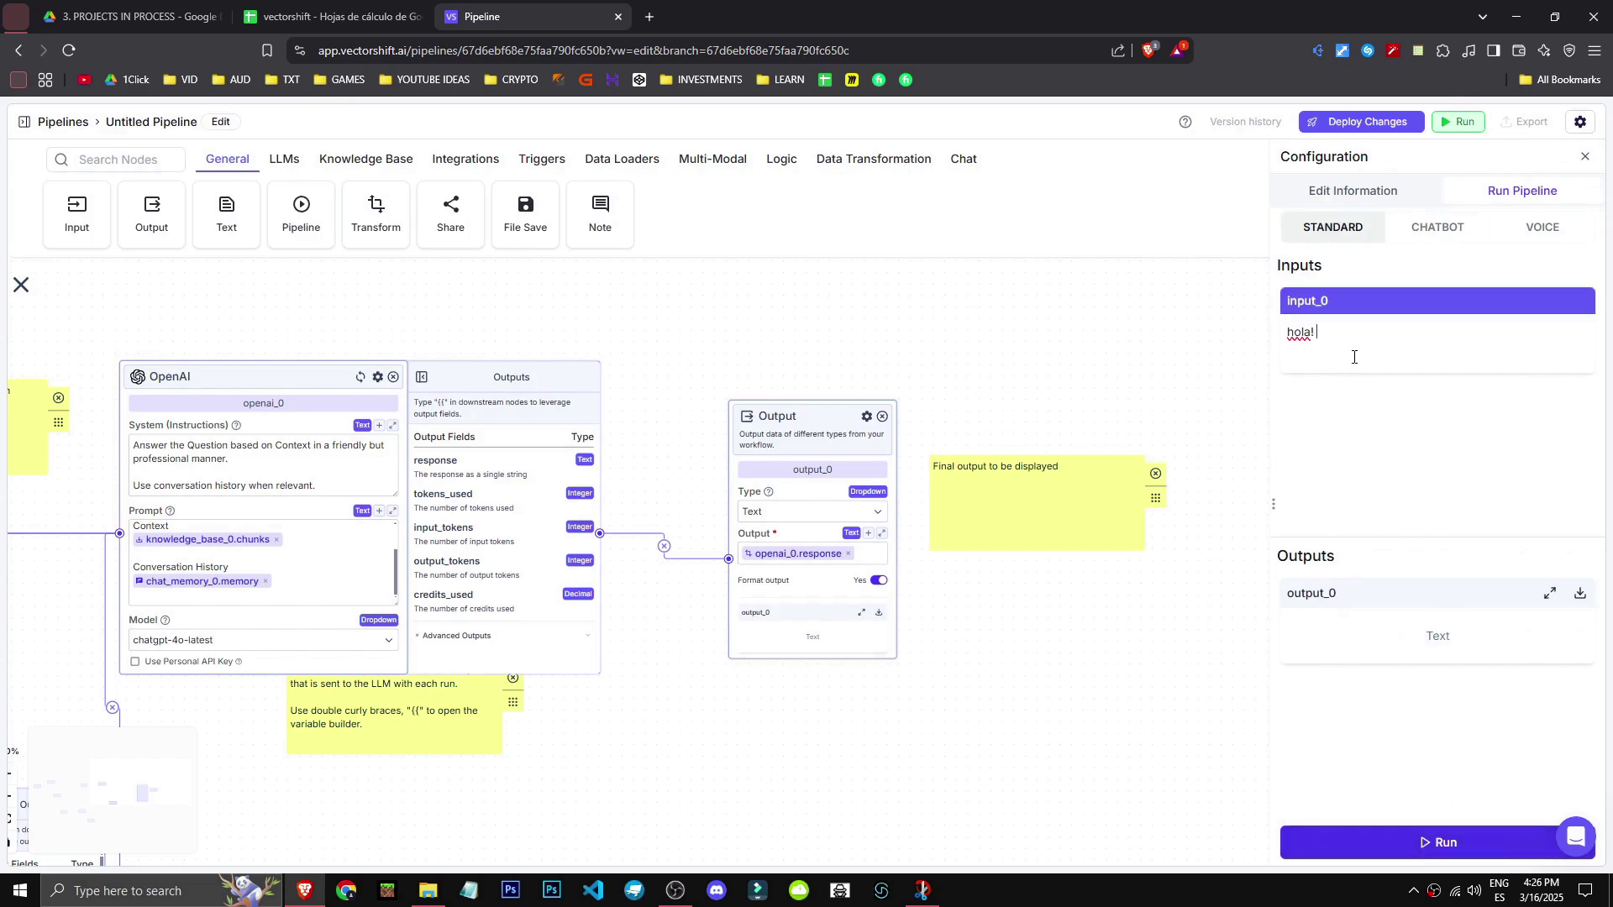
left_click(1344, 843)
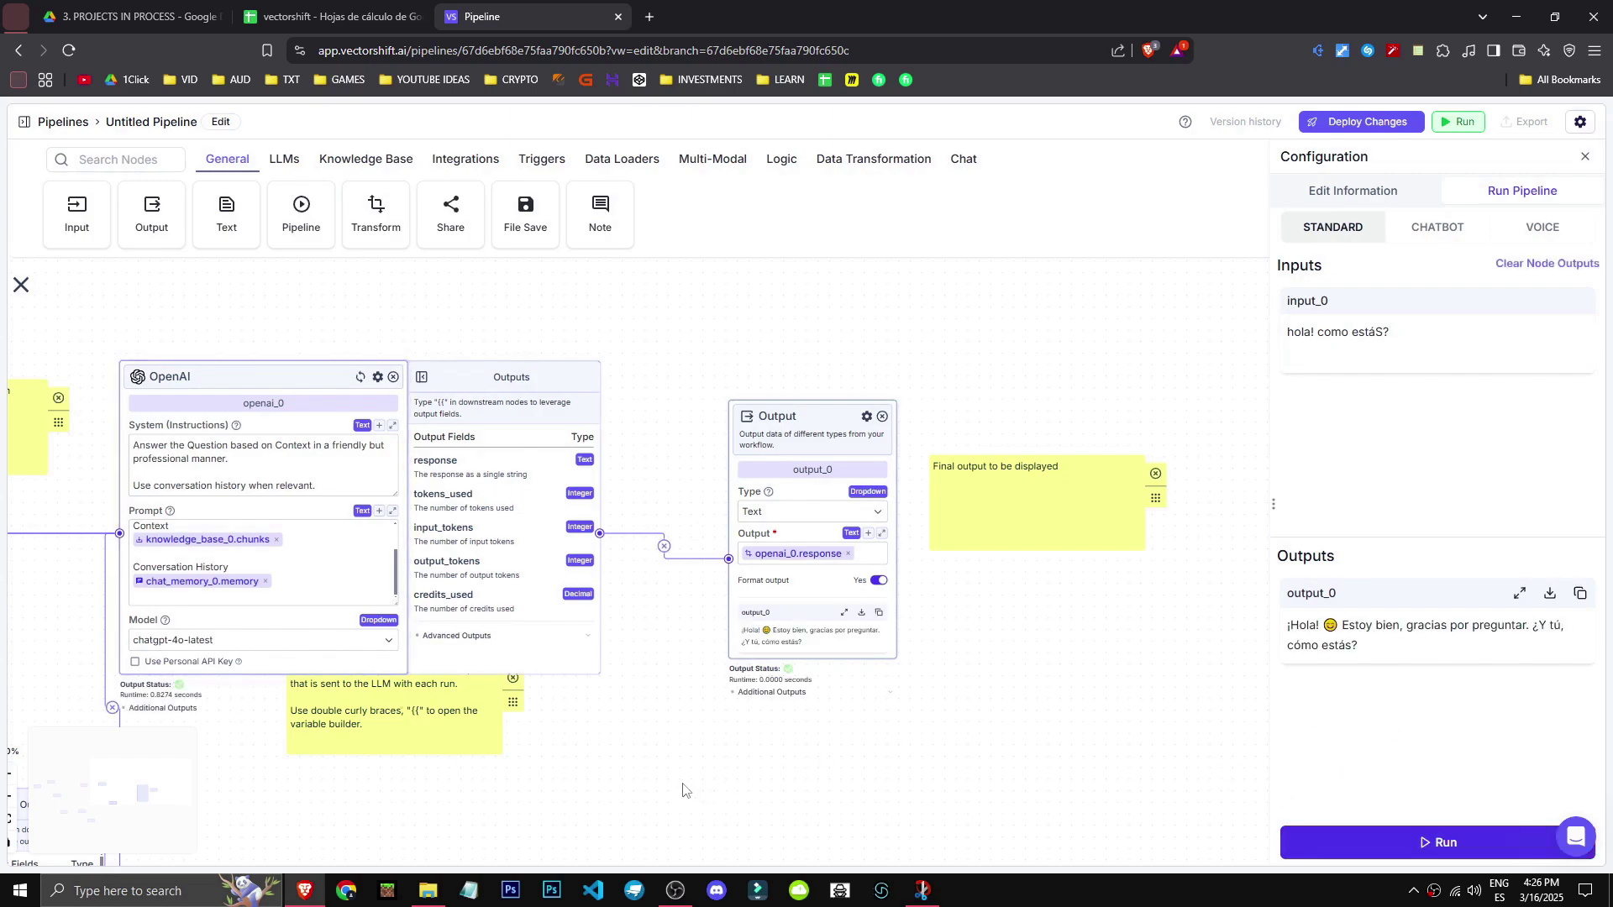
Examine the pipeline's generated response, reduce the page zoom to 80% and look over the pipeline's nodes up close
left_click_drag(800, 703, 852, 672)
left_click_drag(1342, 625, 1472, 649)
left_click(1486, 559)
key("ctrl+minus")
key("ctrl+minus")
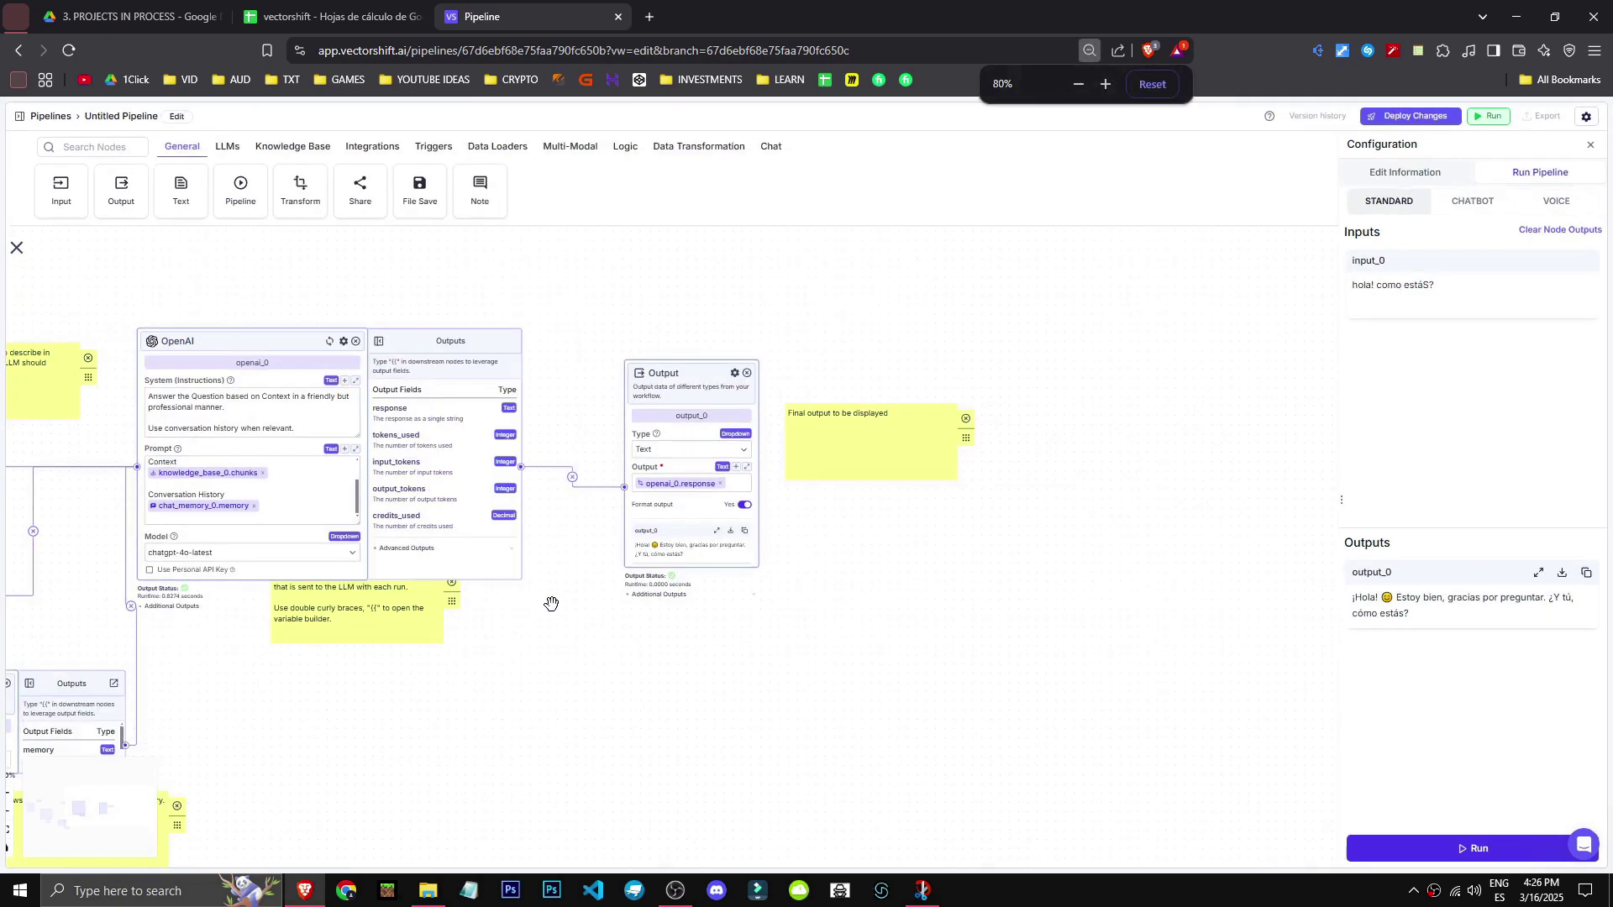
scroll(547, 594, "up", 3)
scroll(730, 465, "up", 5)
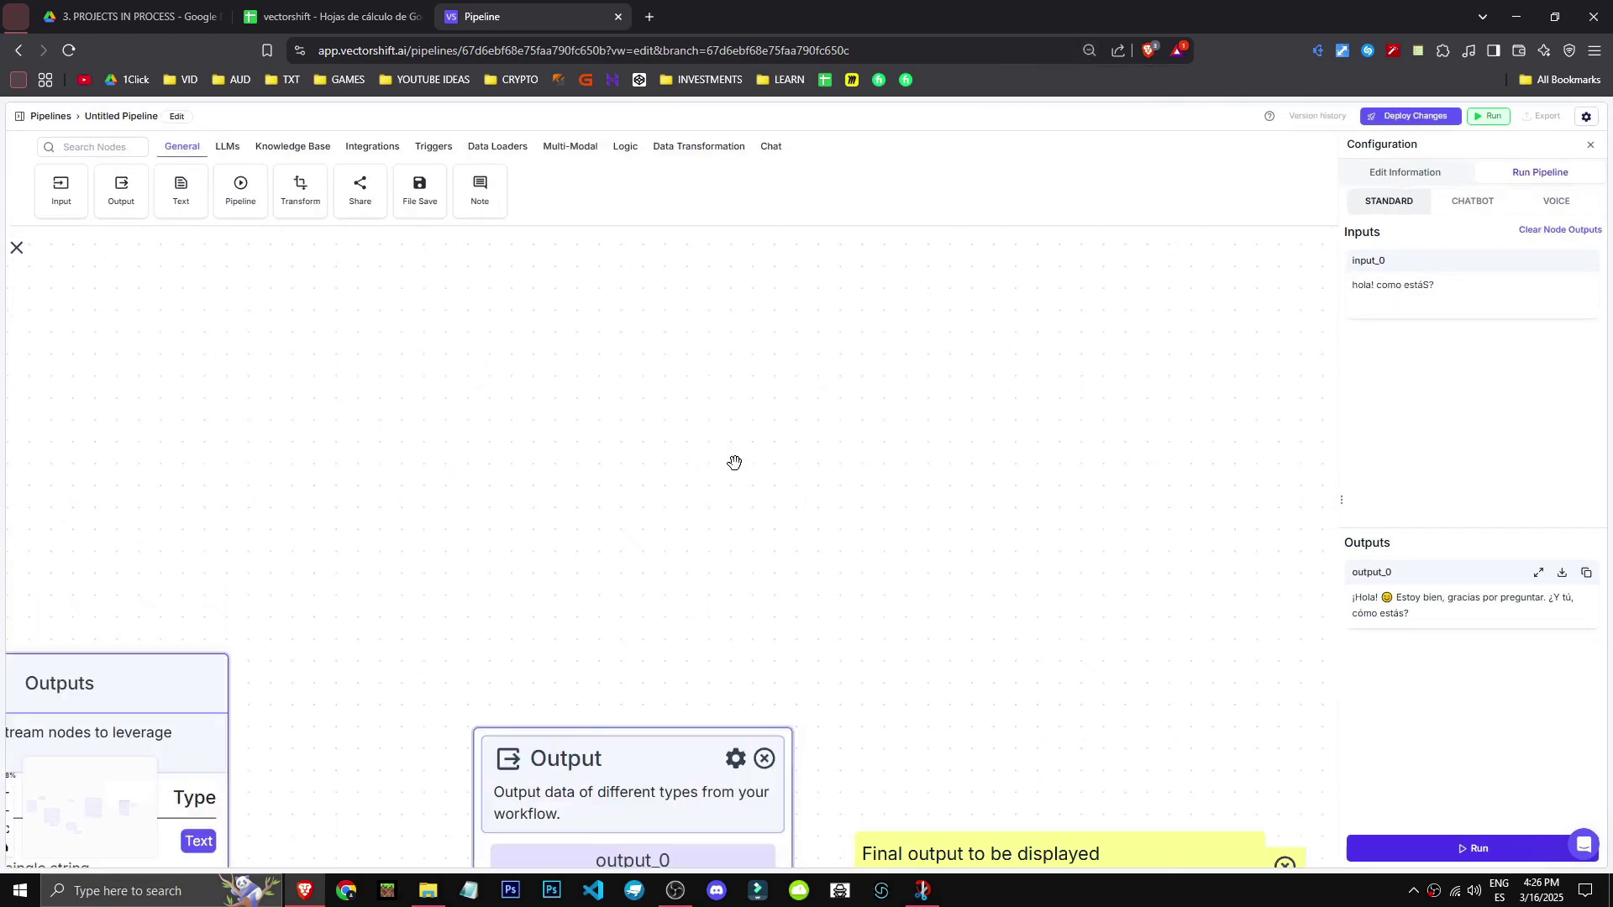
scroll(1290, 401, "down", 2)
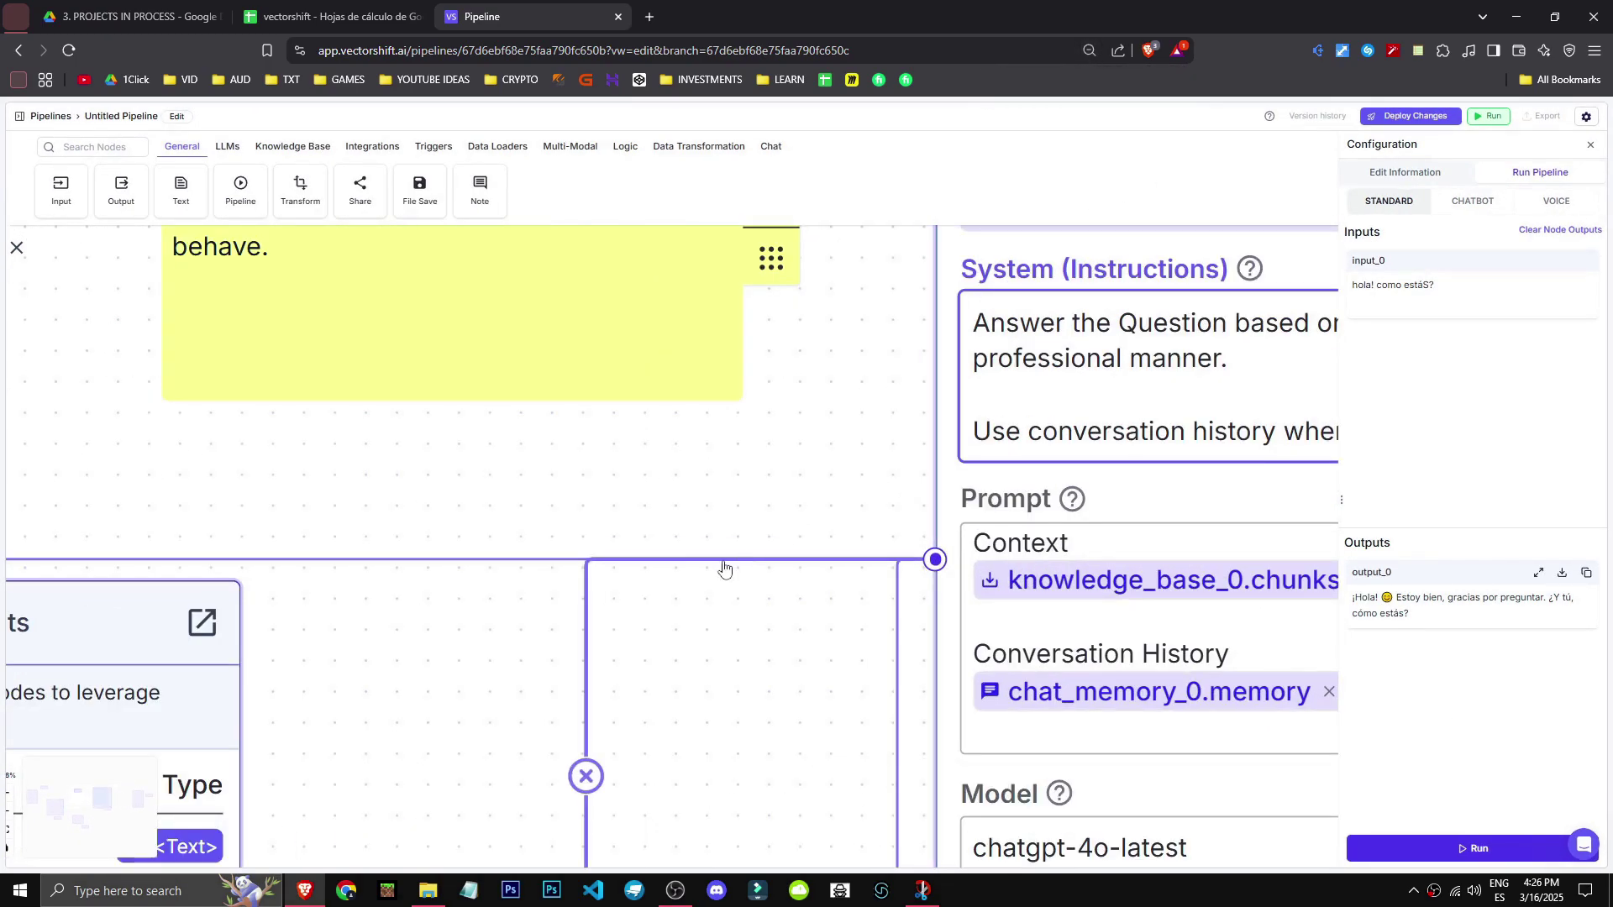
scroll(734, 566, "down", 4)
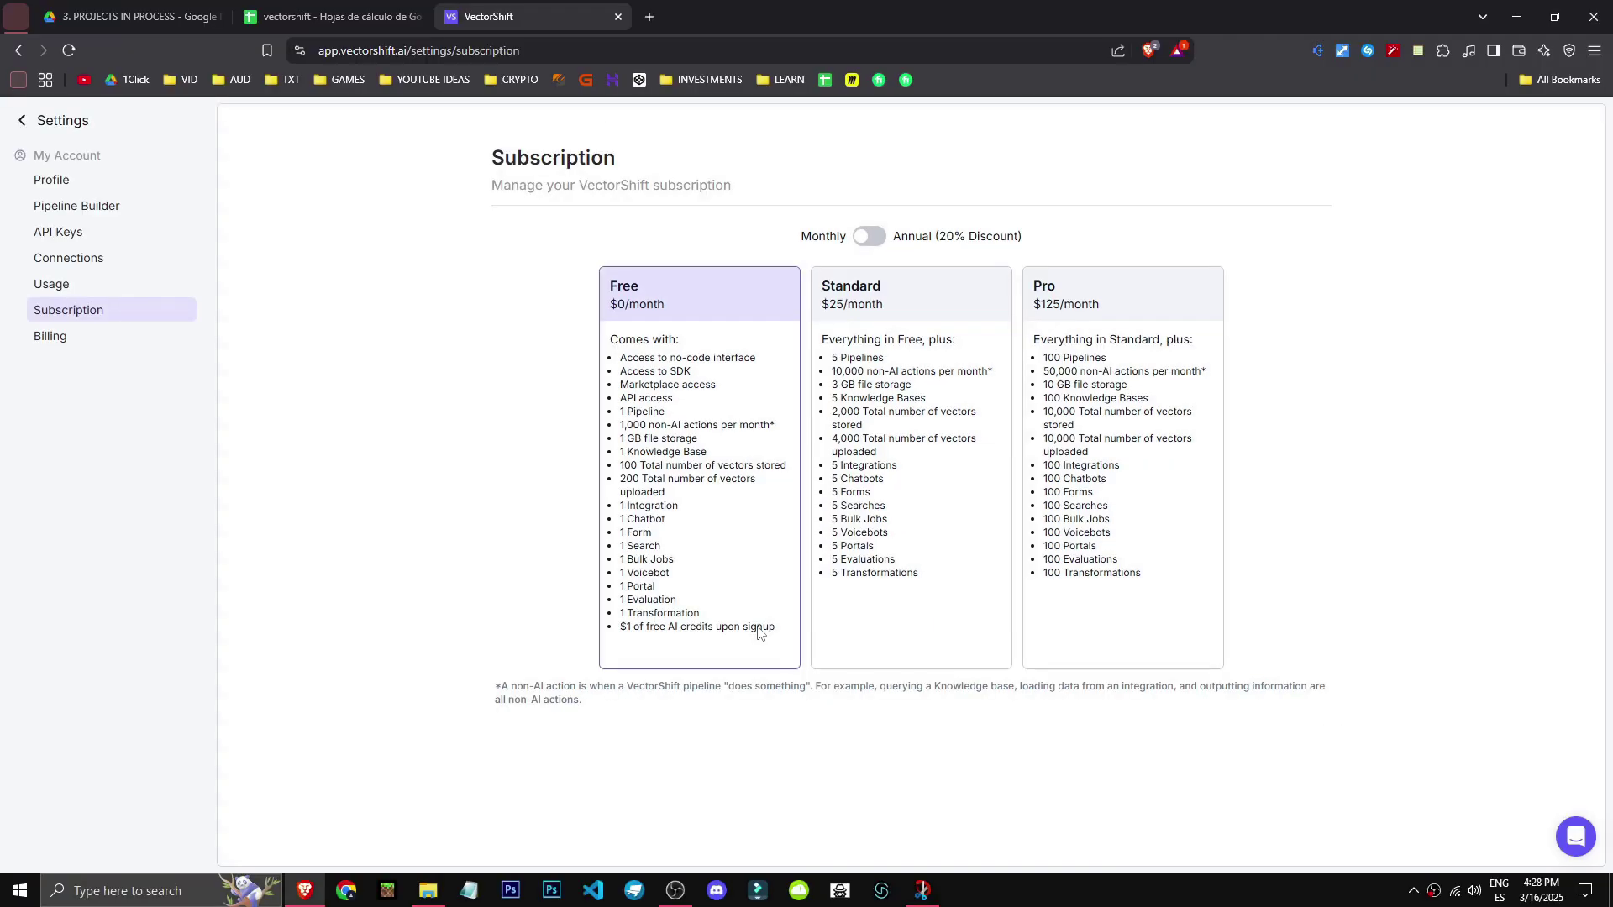
Open the upgrade confirmation for the Standard plan and dismiss it without upgrading
left_click(909, 345)
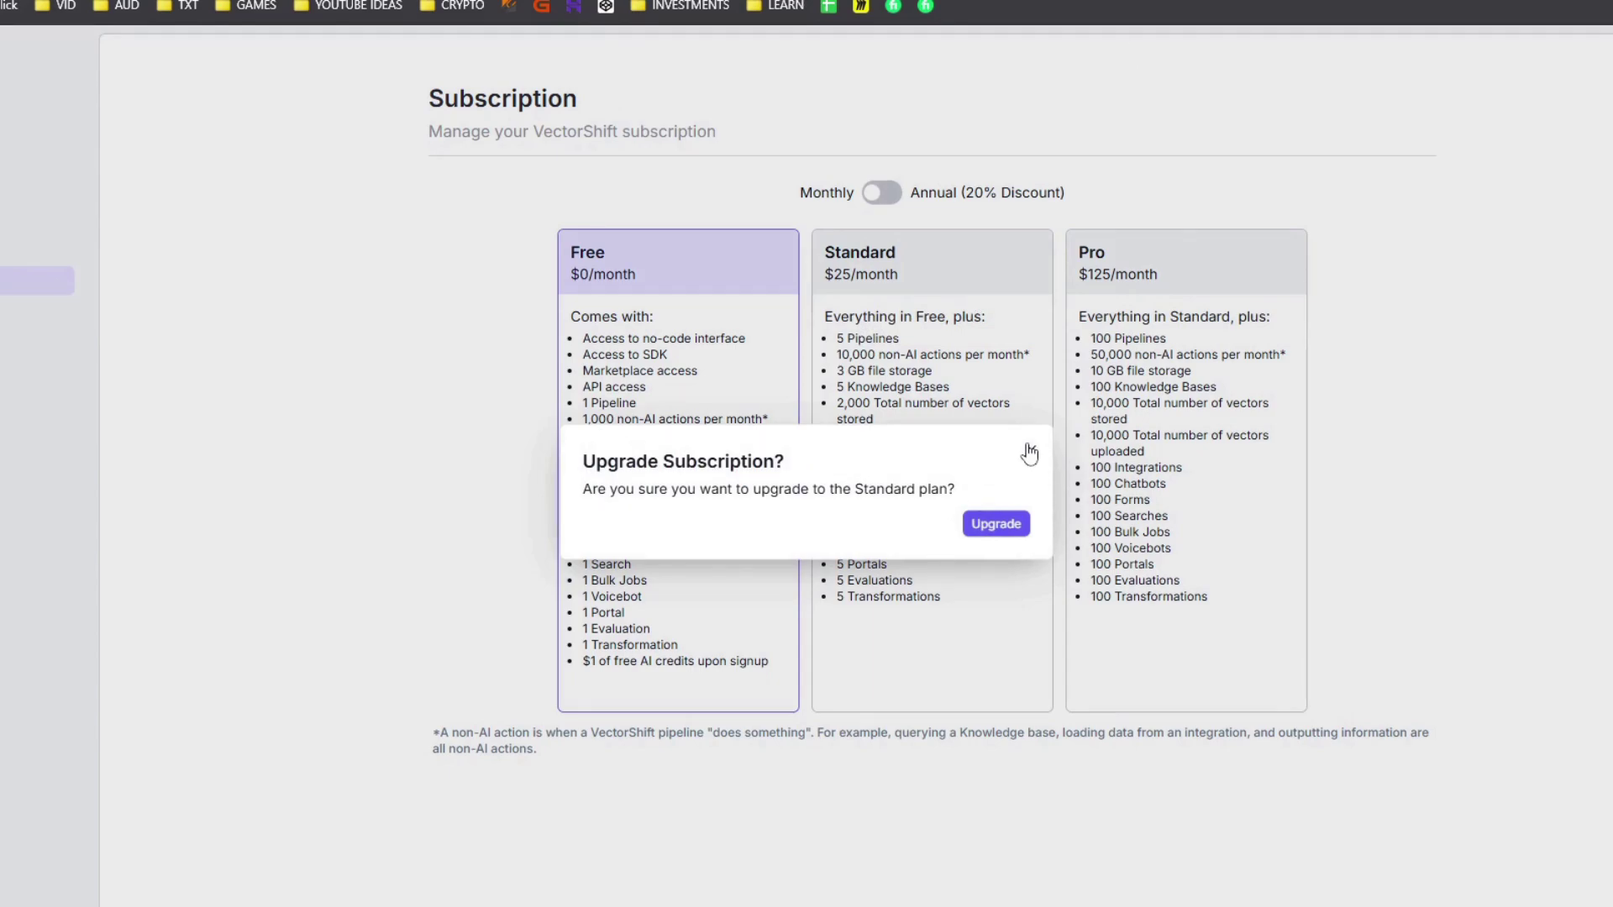
left_click(1030, 453)
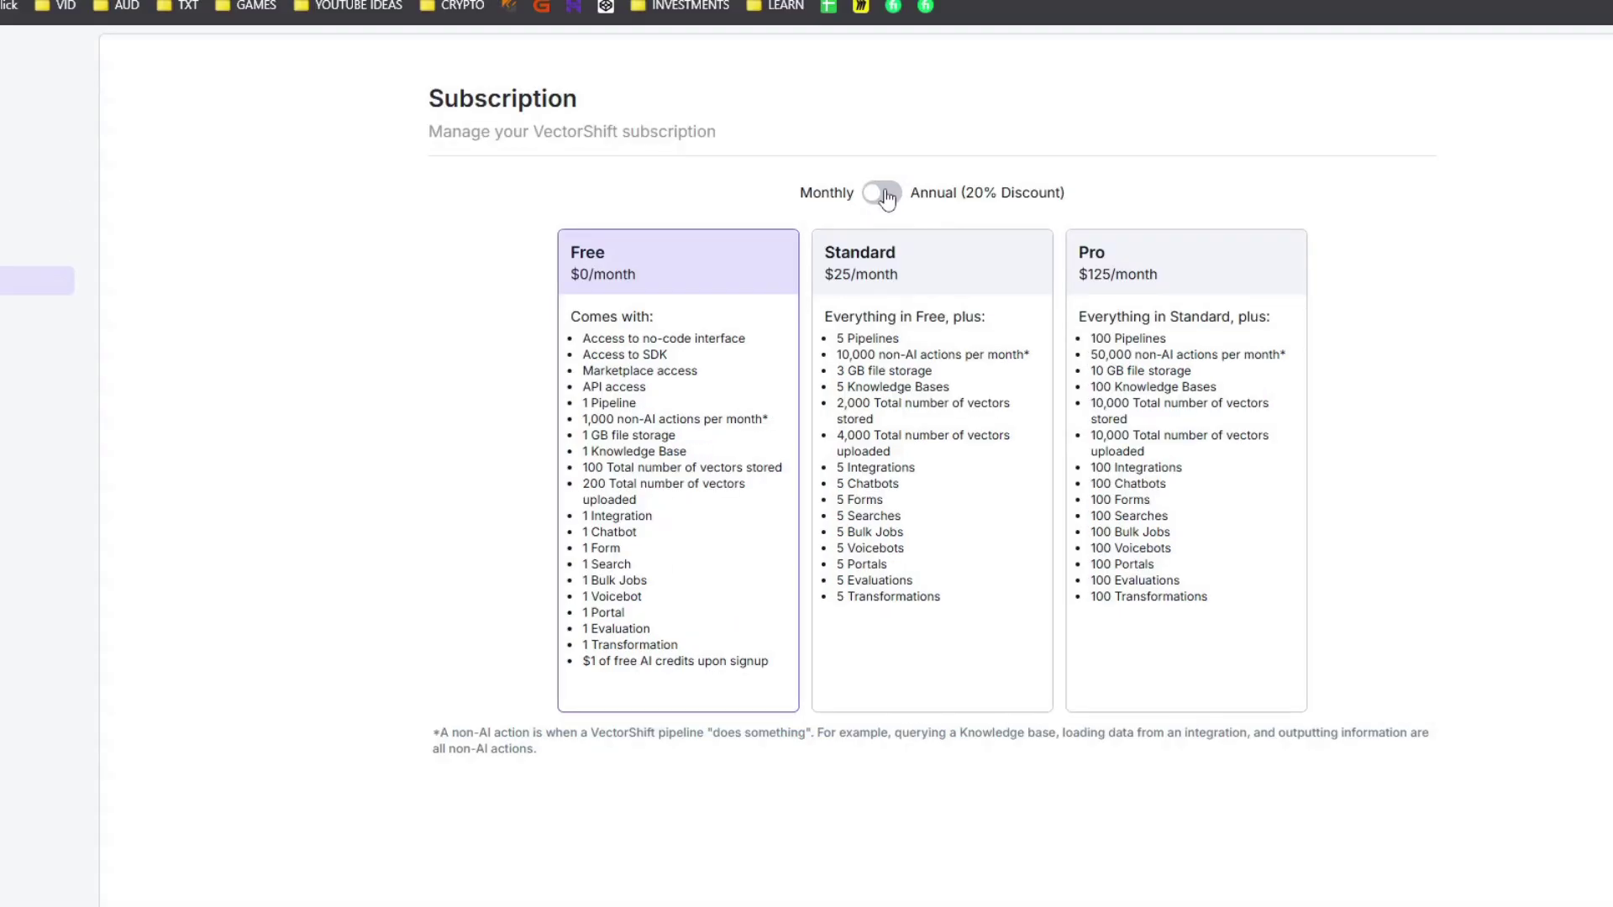
Switch the subscription pricing to annual billing and examine the footnote on non-AI actions
left_click(877, 194)
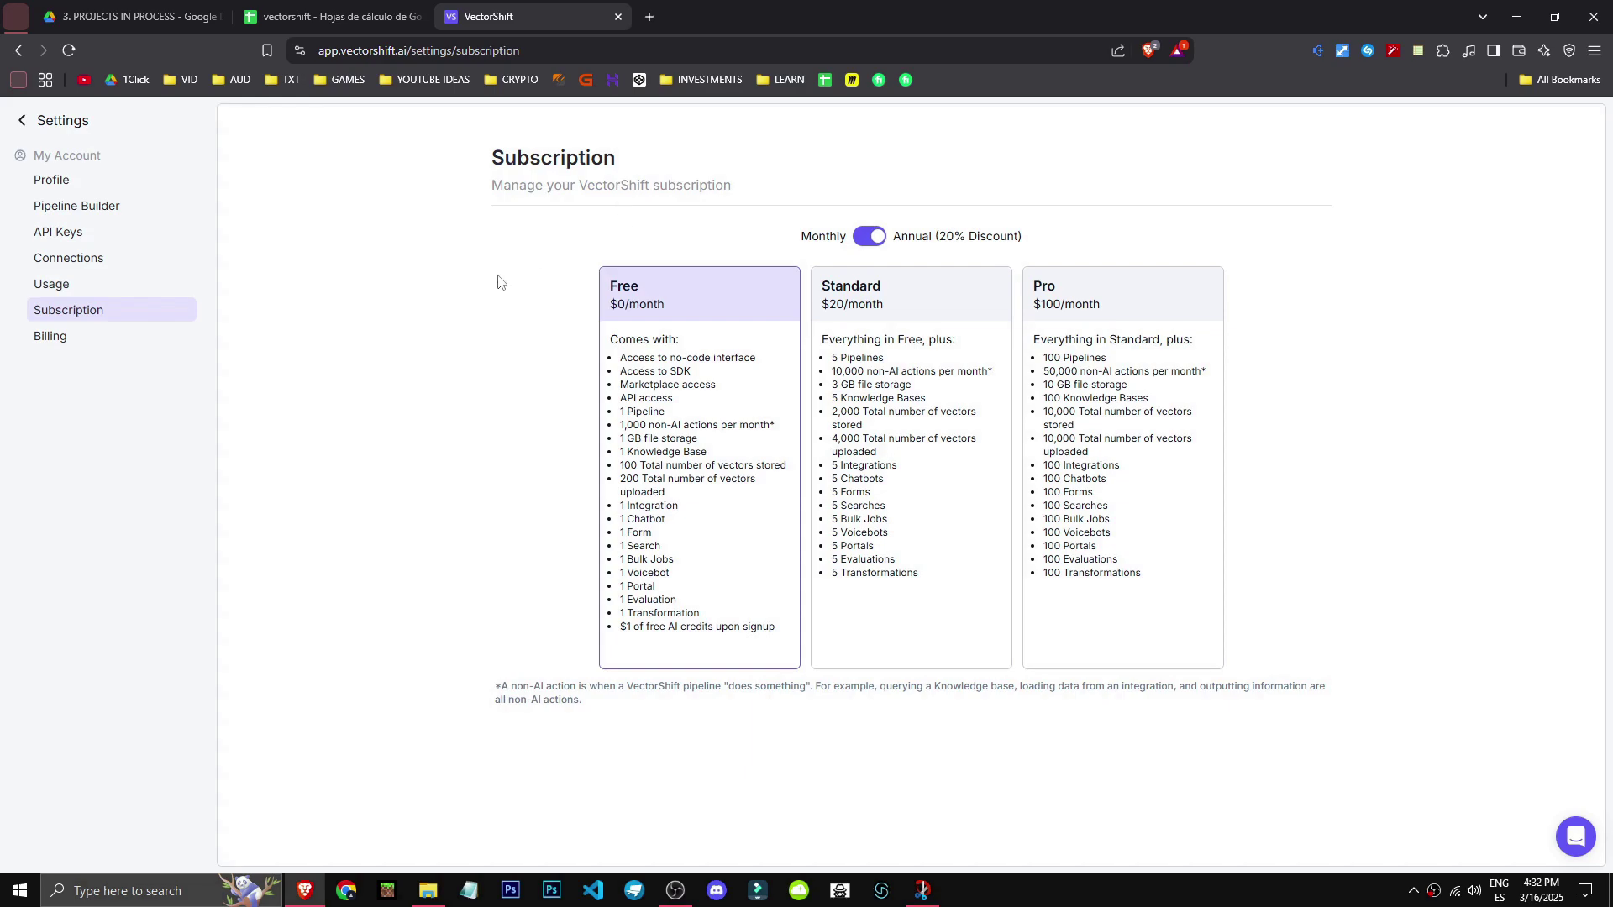
triple_click(1126, 687)
left_click(1393, 611)
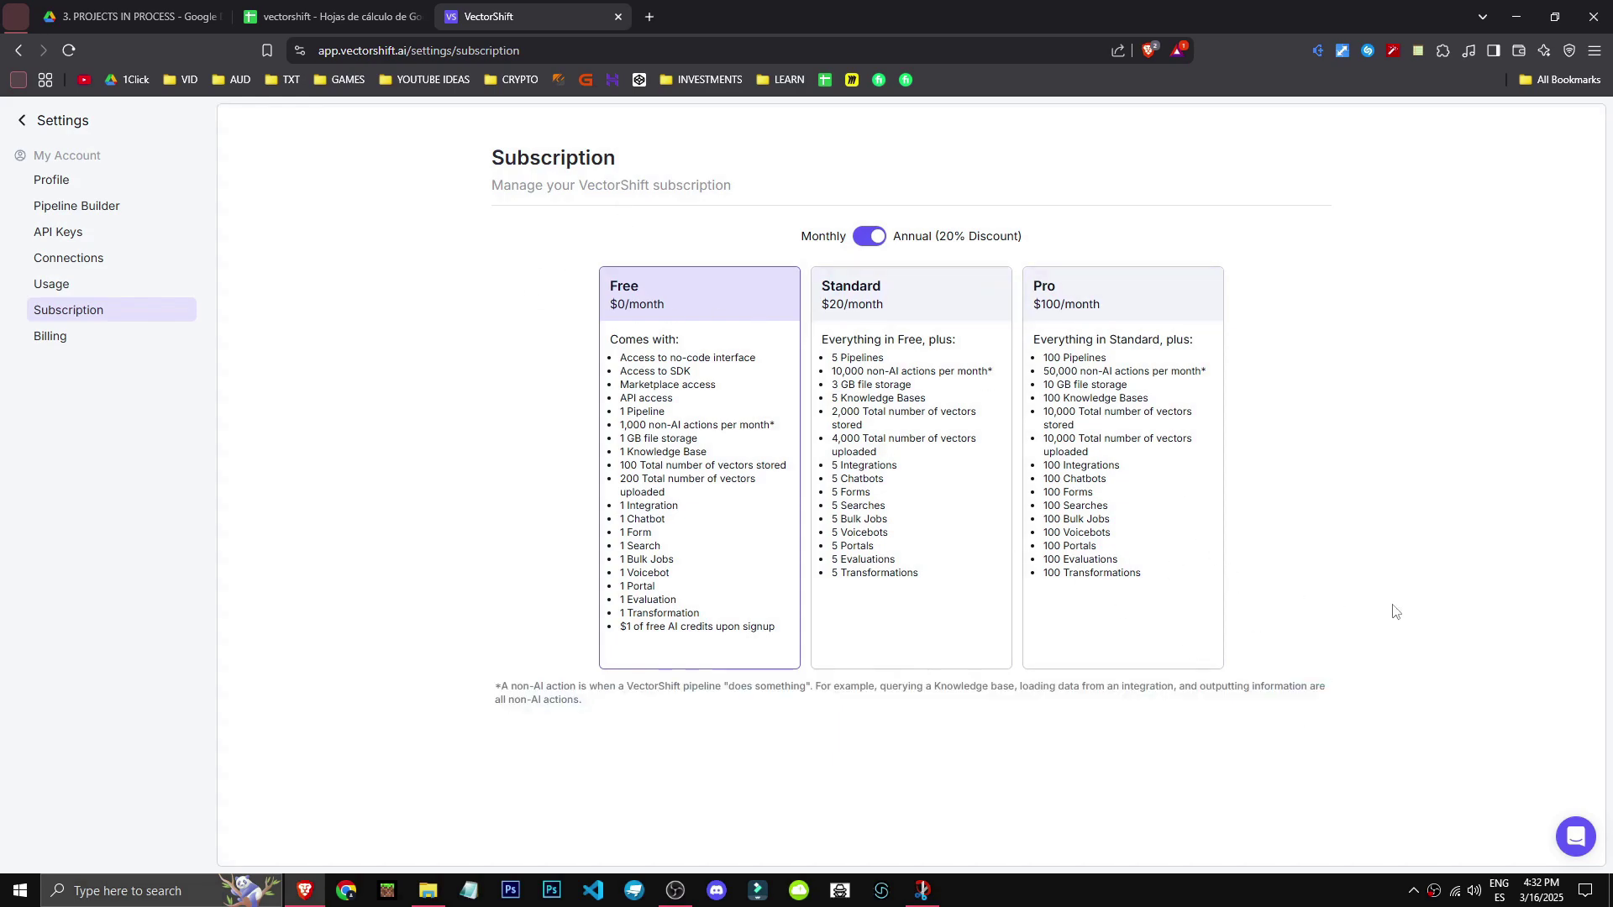